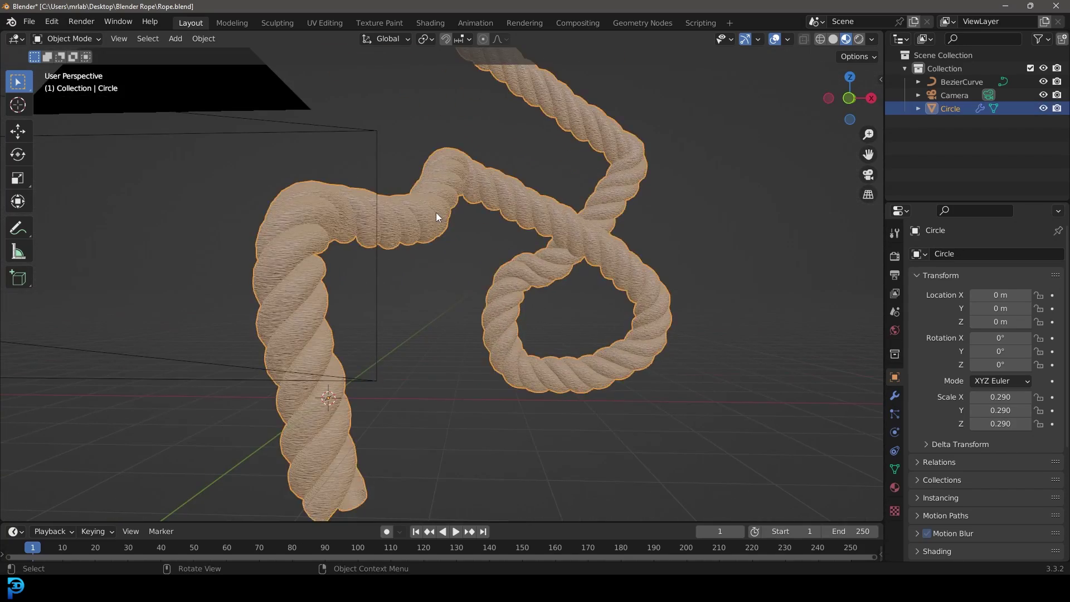
Examine the finished rope's mesh in wireframe, along with its Screw and Curve modifiers and its Bezier guide curve
key("Tab")
key("shift+z")
scroll(345, 444, "up", 4)
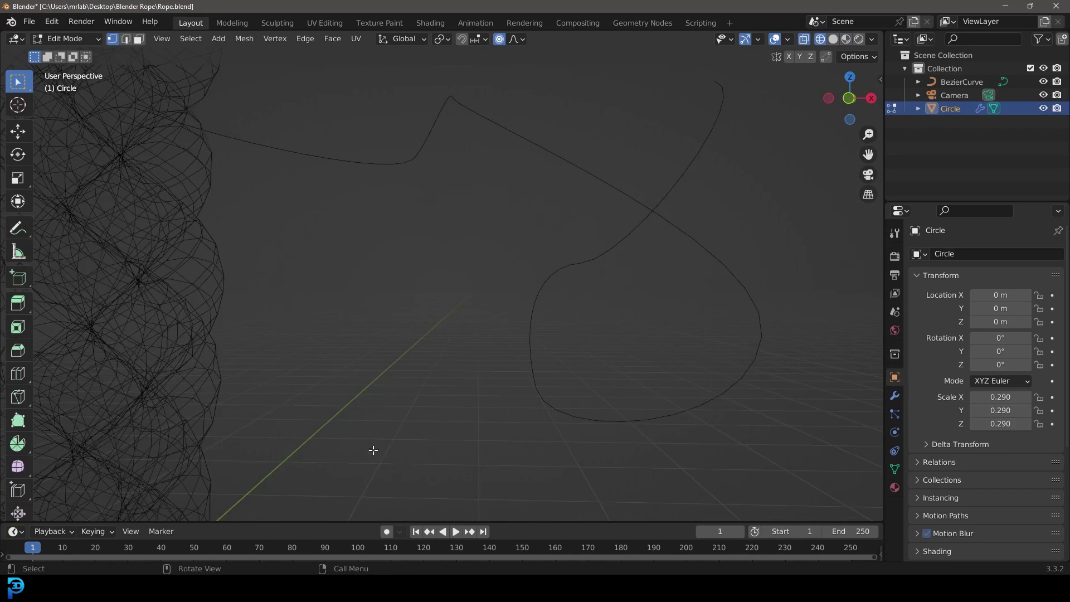
mouse_move(374, 449)
middle_mouse_down("shift")
mouse_move(674, 208)
mouse_move(529, 306)
middle_mouse_up("shift")
left_click_drag(643, 403, 289, 237)
key("Tab")
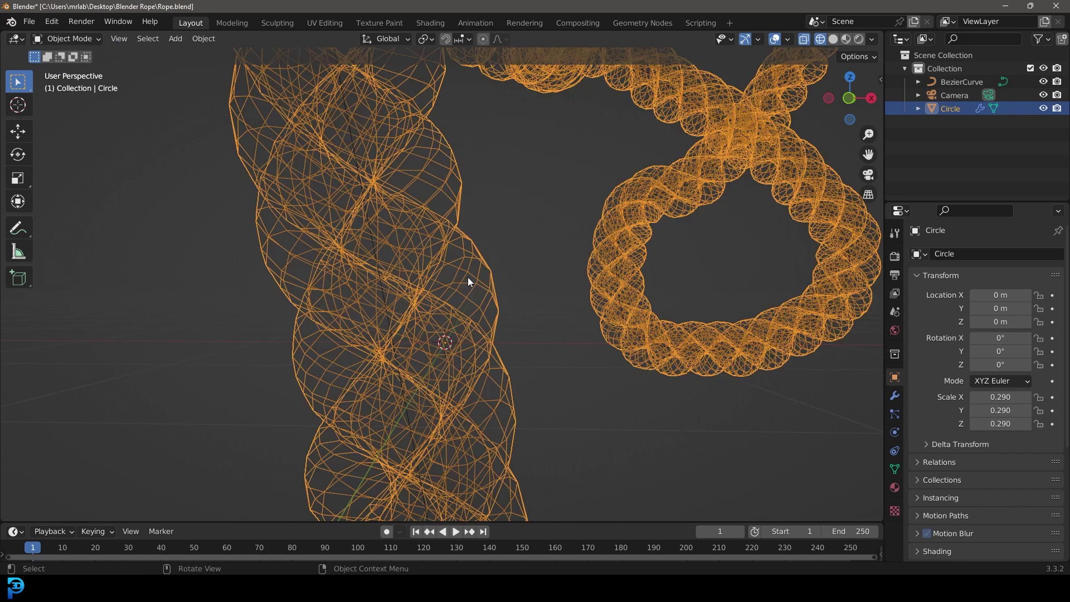
left_click(895, 395)
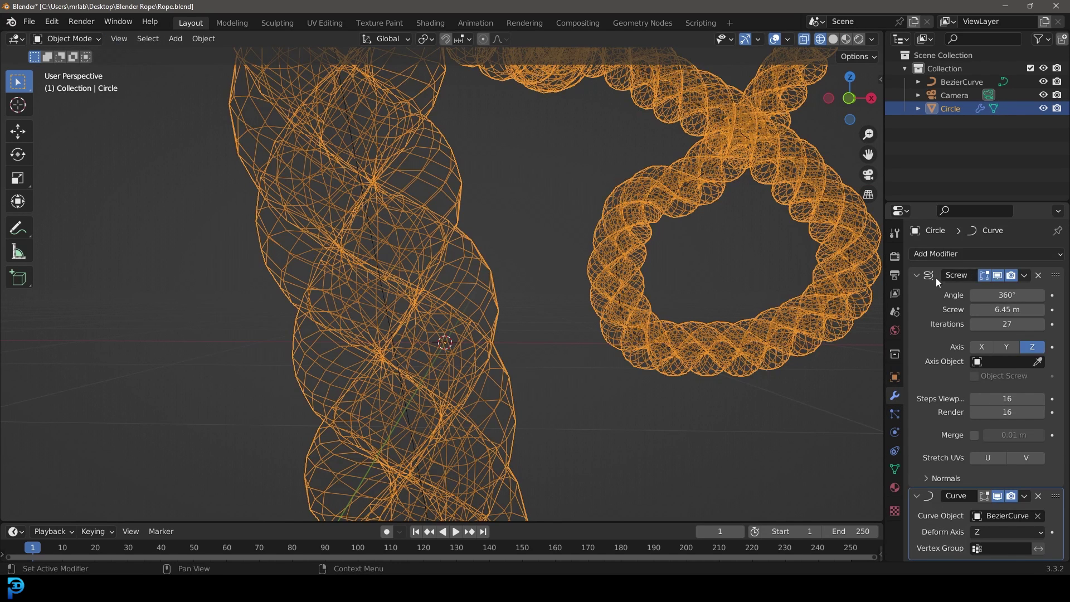
left_click(918, 276)
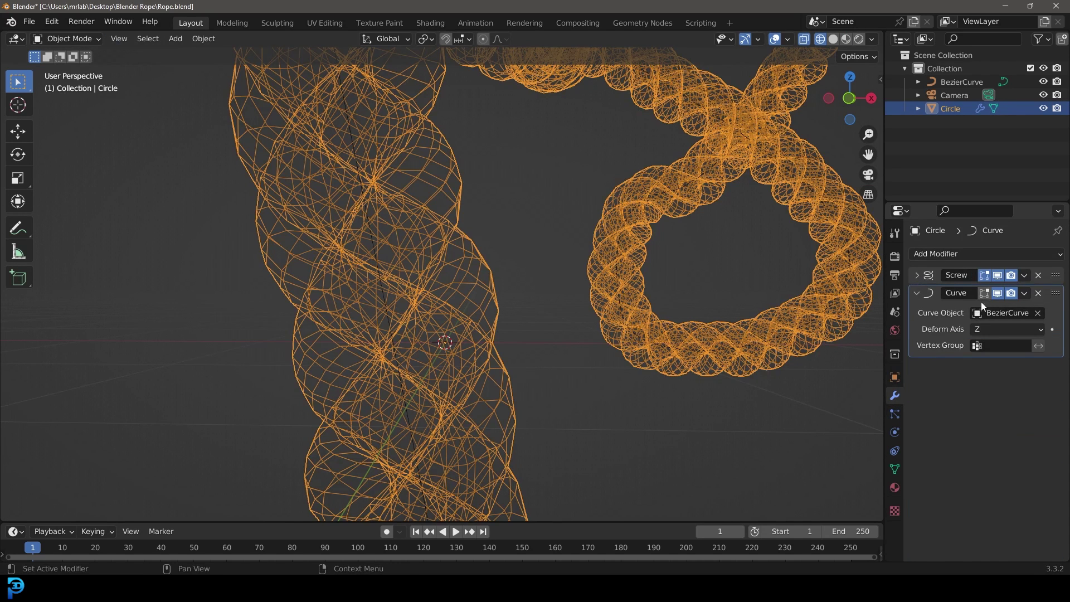
scroll(502, 280, "down", 5)
left_click(404, 222)
middle_click_drag(460, 166, 434, 215, "shift")
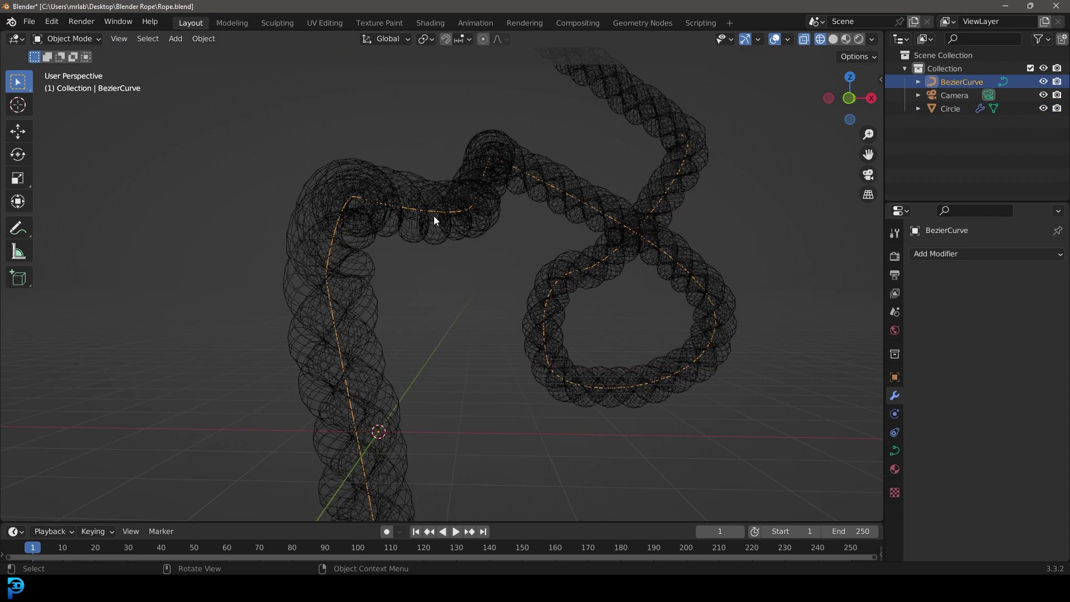
Examine the base circle profiles that form the rope strands in Edit Mode, and compare the rope in different viewport shadings
left_click(434, 215)
key("Tab")
scroll(446, 388, "down", 1)
middle_click_drag(446, 388, 448, 376, "shift")
scroll(449, 377, "up", 3)
left_click_drag(440, 403, 396, 349)
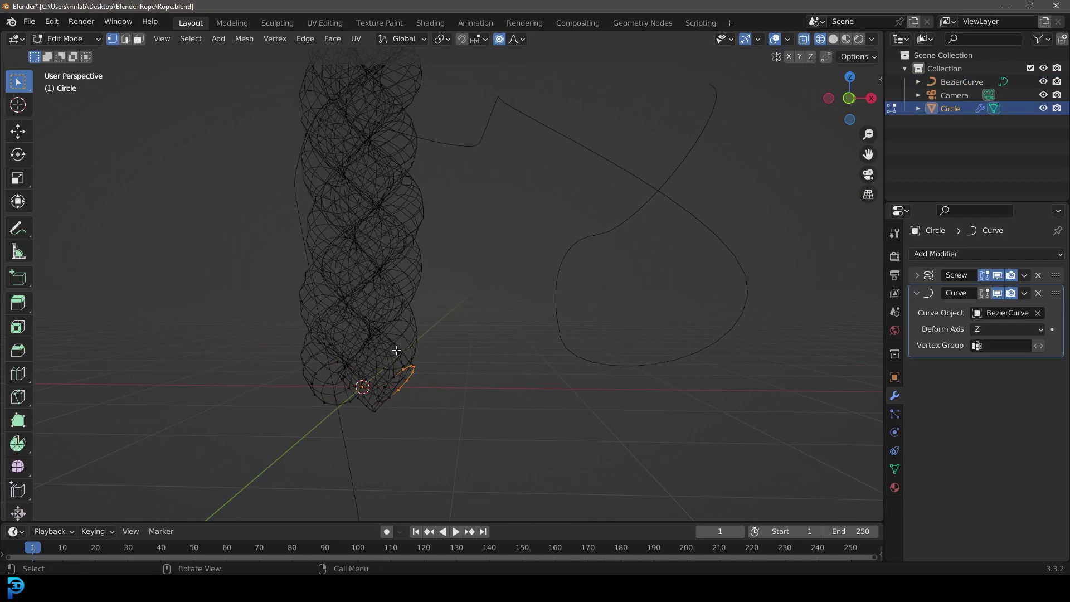
key("ctrl+l")
key("g")
right_click(443, 332)
key("Tab")
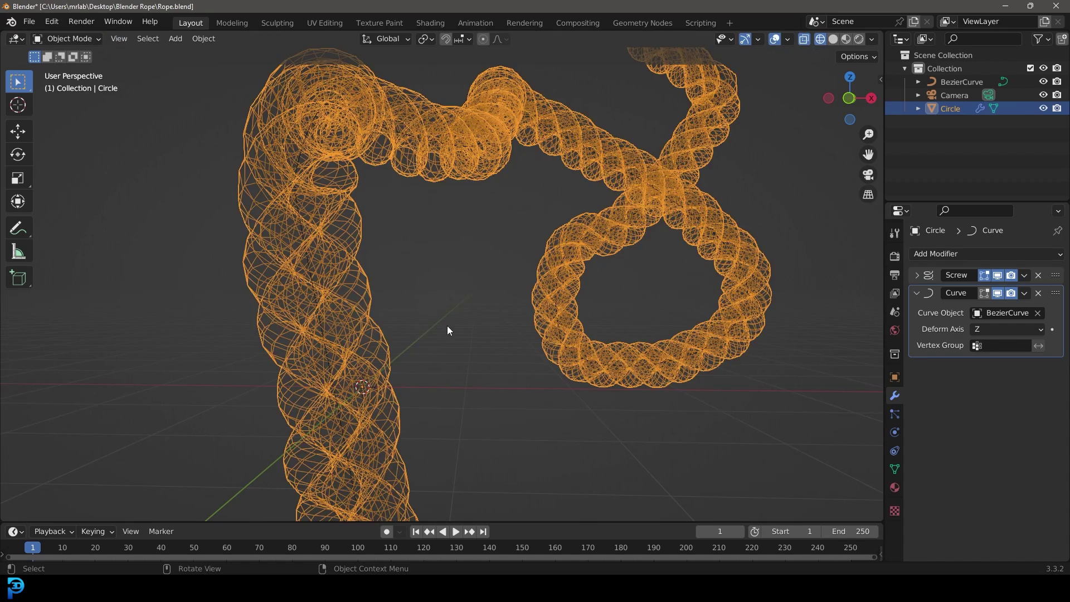
key("z")
left_click(516, 316)
key("z")
left_click(372, 149)
Edit the rope's guide curve: rotate its end point and extrude a new point farther along the straight rope section
left_click(416, 137)
scroll(445, 161, "down", 4)
mouse_move(467, 172)
middle_mouse_down("shift")
mouse_move(456, 225)
mouse_move(390, 306)
middle_mouse_up("shift")
scroll(390, 305, "up", 1)
key("Tab")
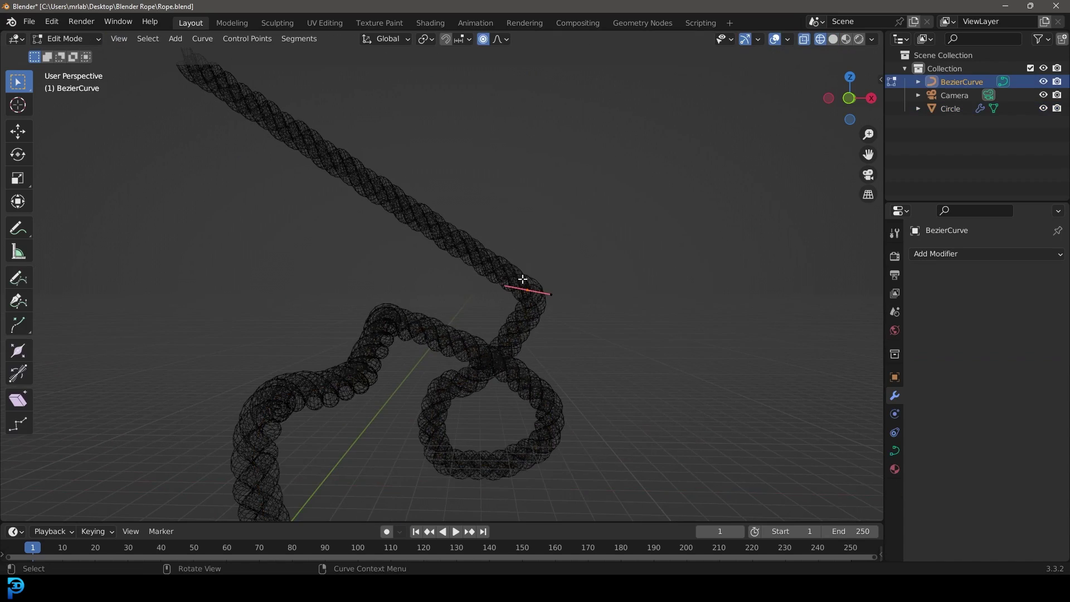
key("r")
left_click(597, 303)
key("e")
left_click(434, 188)
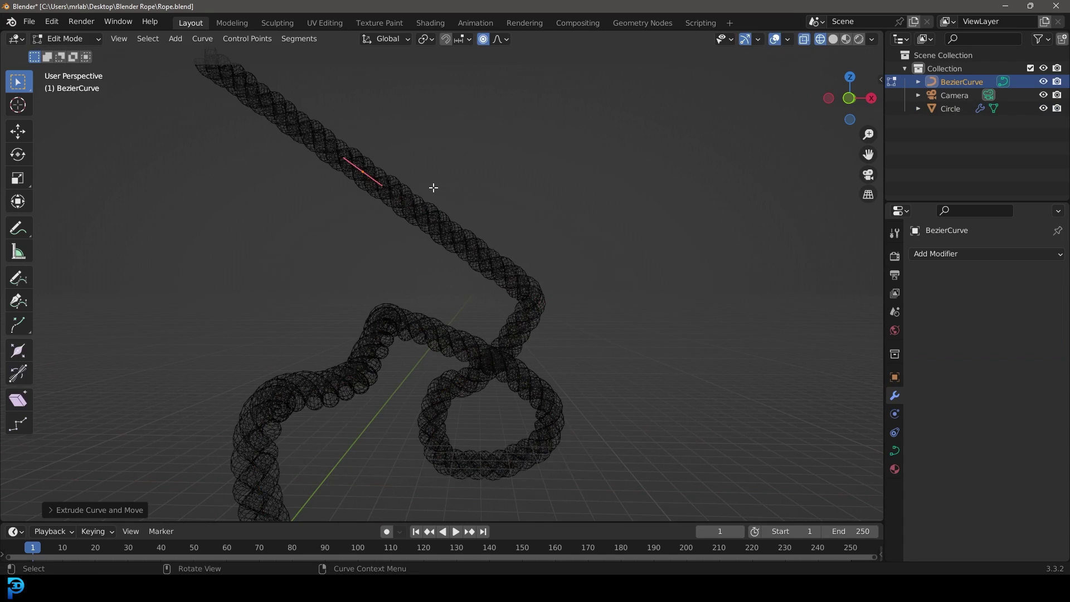
Extrude another point from the curve's end downward, then rotate and scale its handles to bend the rope's end
key("g")
left_click(254, 284)
key("r")
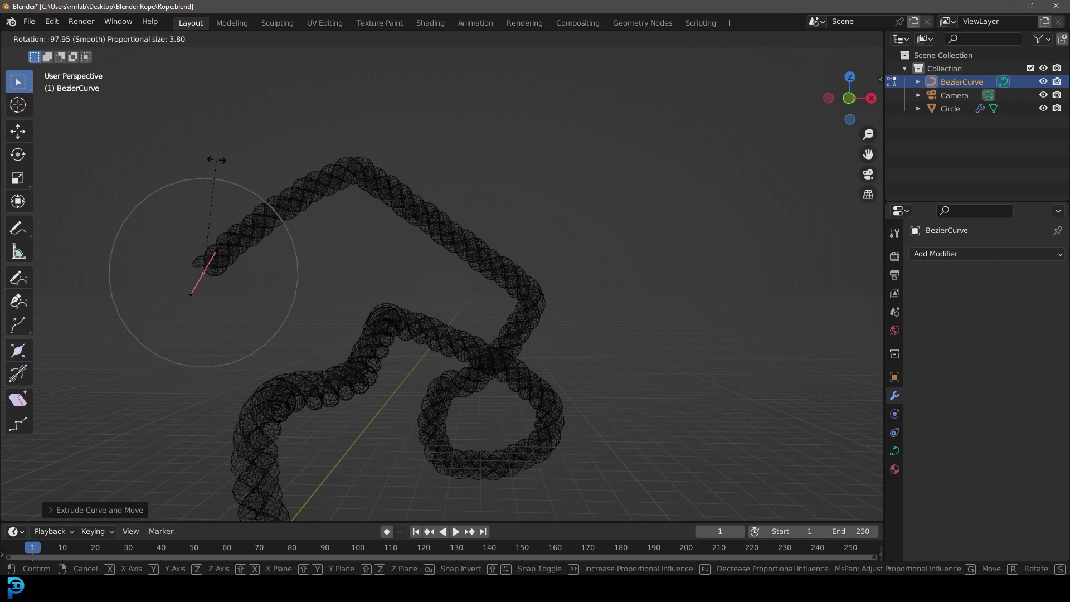
left_click(160, 174)
key("s")
left_click(444, 294)
Lengthen the handles of the curve point at the upper bend and rotate them about -29° to smooth the arc
left_click(364, 172)
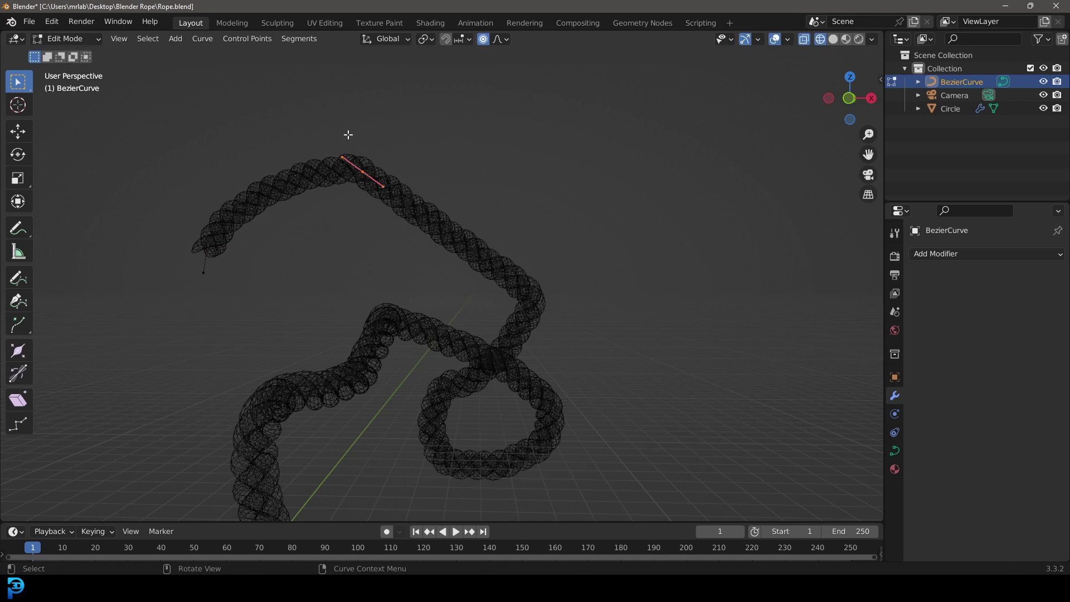
key("s")
left_click(629, 294)
key("r")
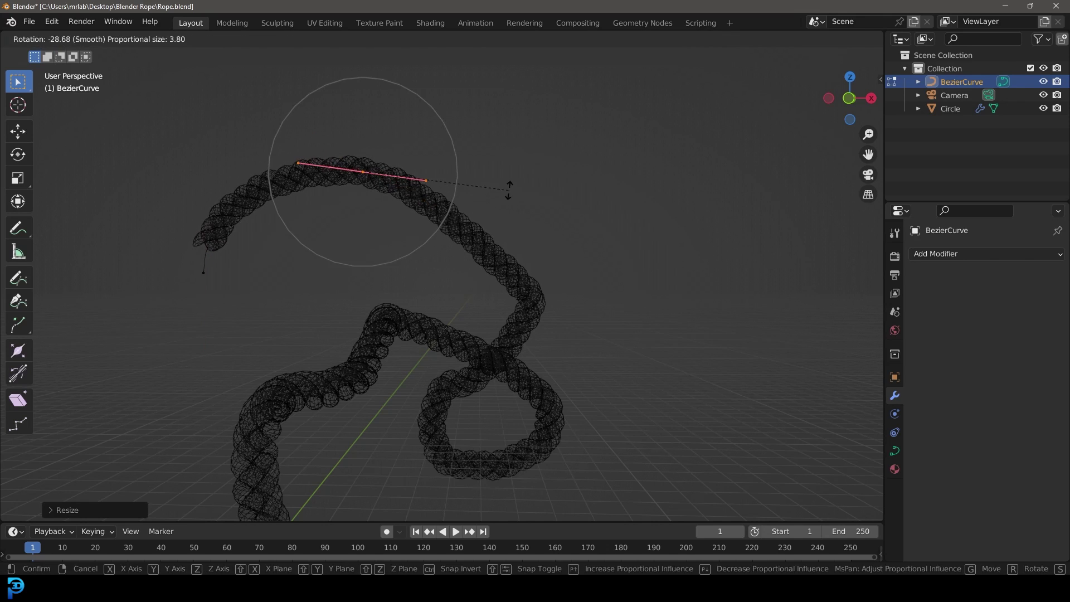
left_click(508, 190)
Leave curve editing and view the reshaped rope in solid shading
key("Tab")
key("z")
left_click(647, 222)
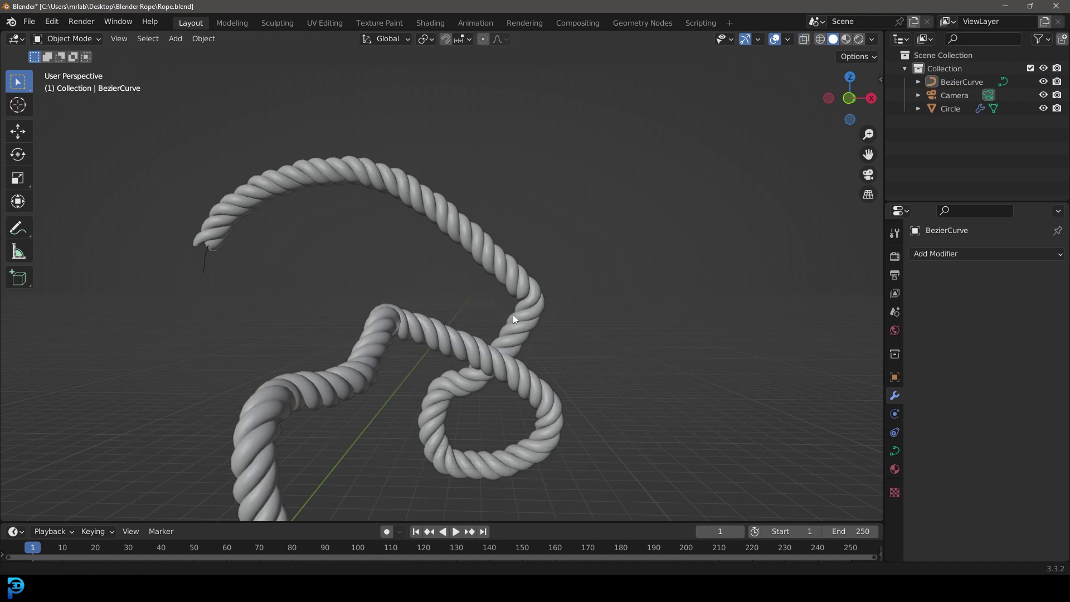
middle_click_drag(513, 314, 485, 237)
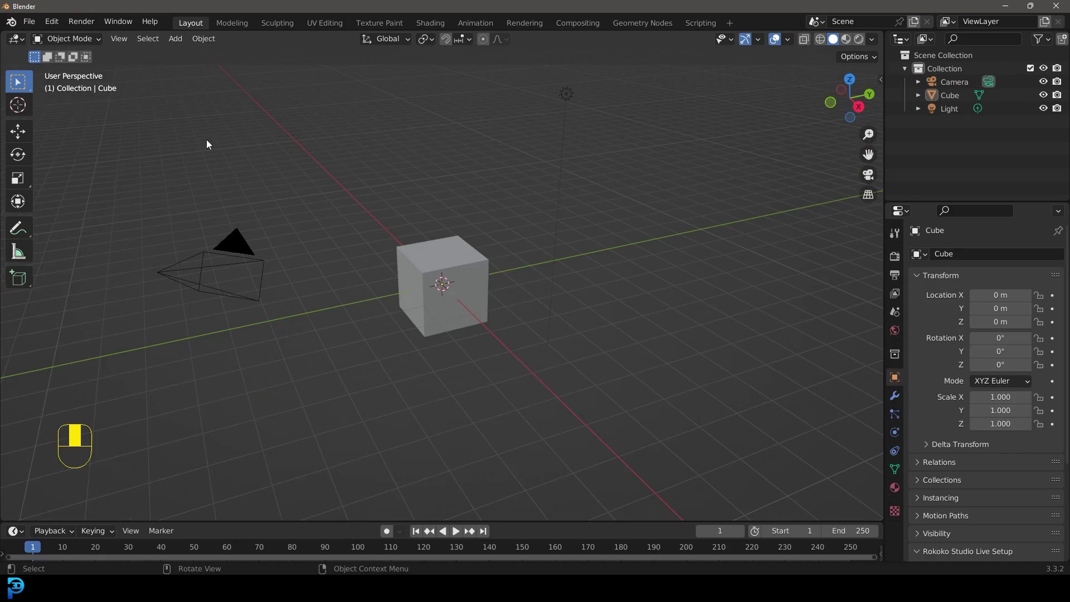
Delete the default cube, camera and light from the new scene
left_click_drag(175, 71, 640, 430)
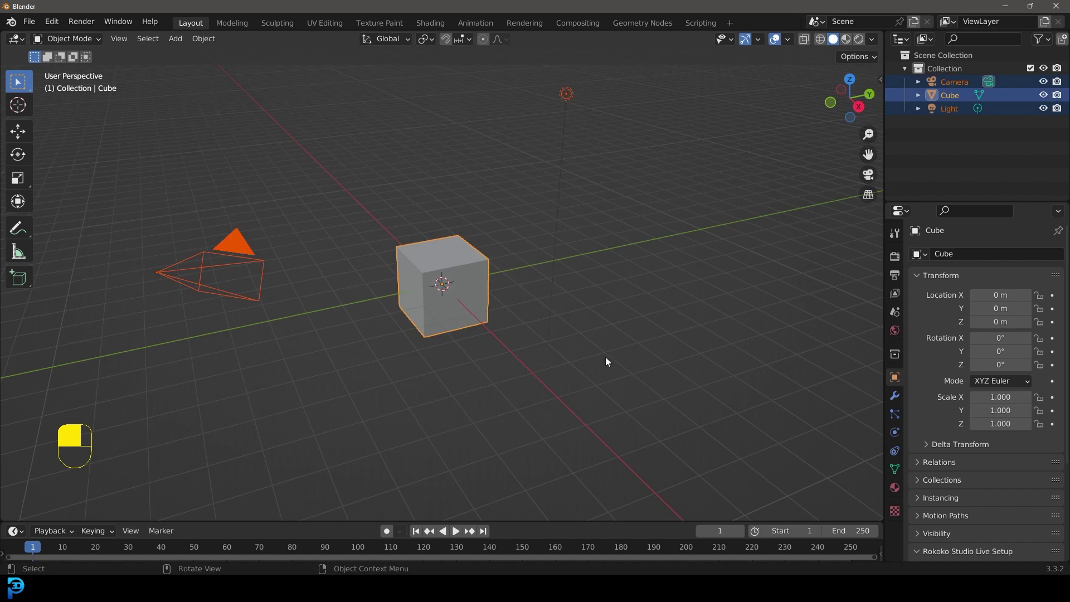
middle_click_drag(606, 362, 613, 369)
key("Delete")
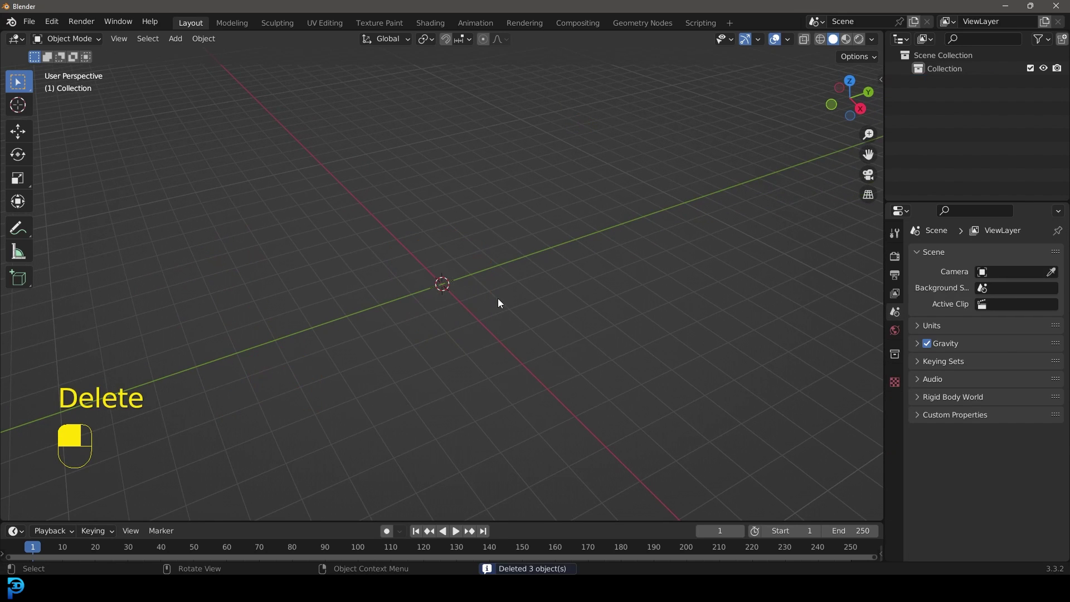
Add a mesh circle with 12 vertices at the origin and enter Edit Mode on it
key("shift+a")
mouse_move(454, 283)
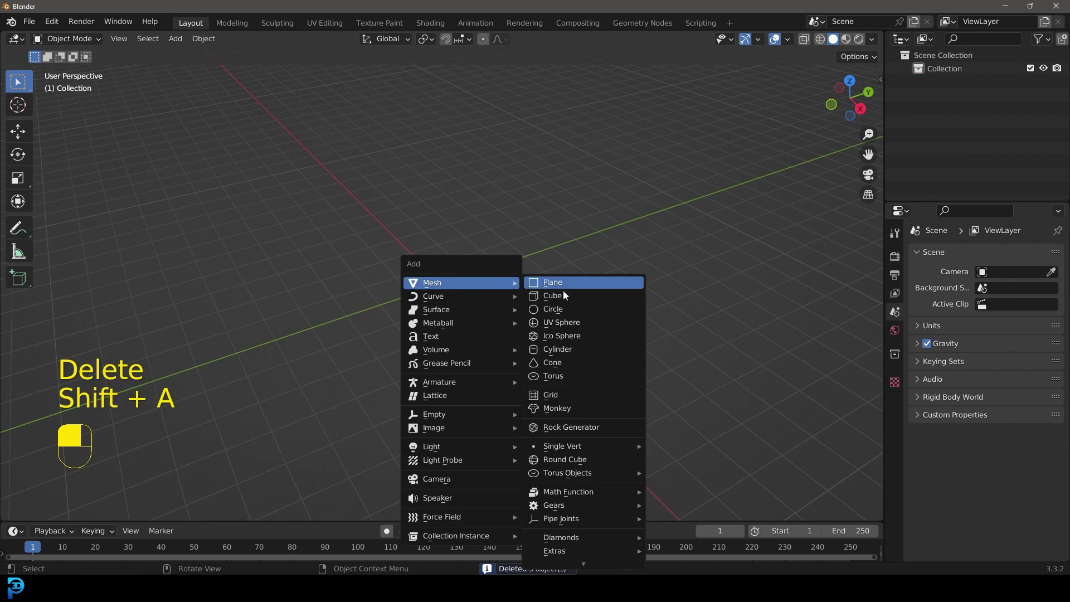
left_click(587, 310)
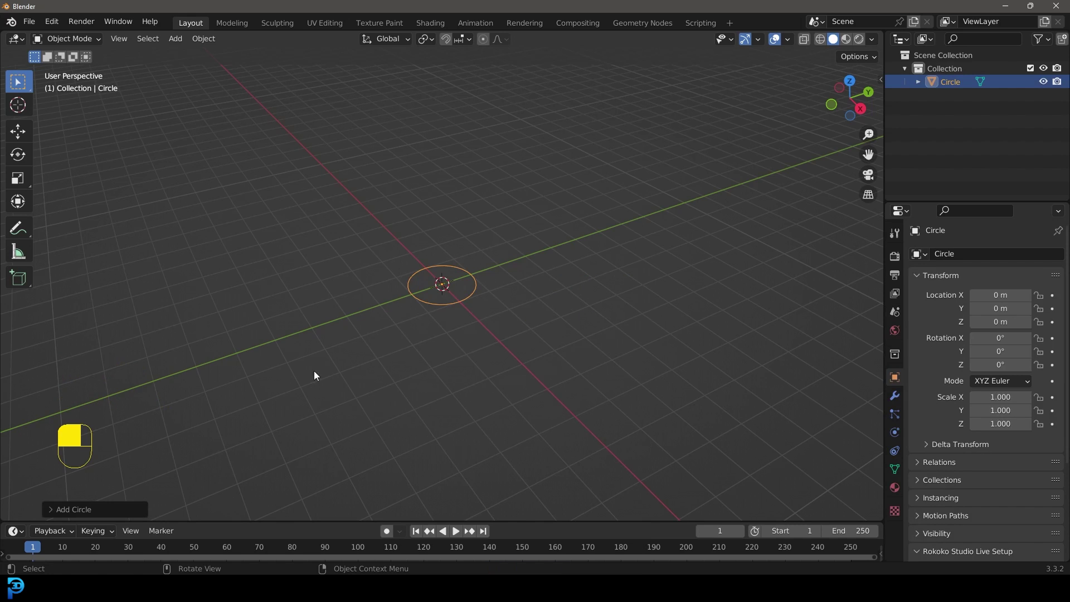
left_click(58, 511)
left_click(167, 365)
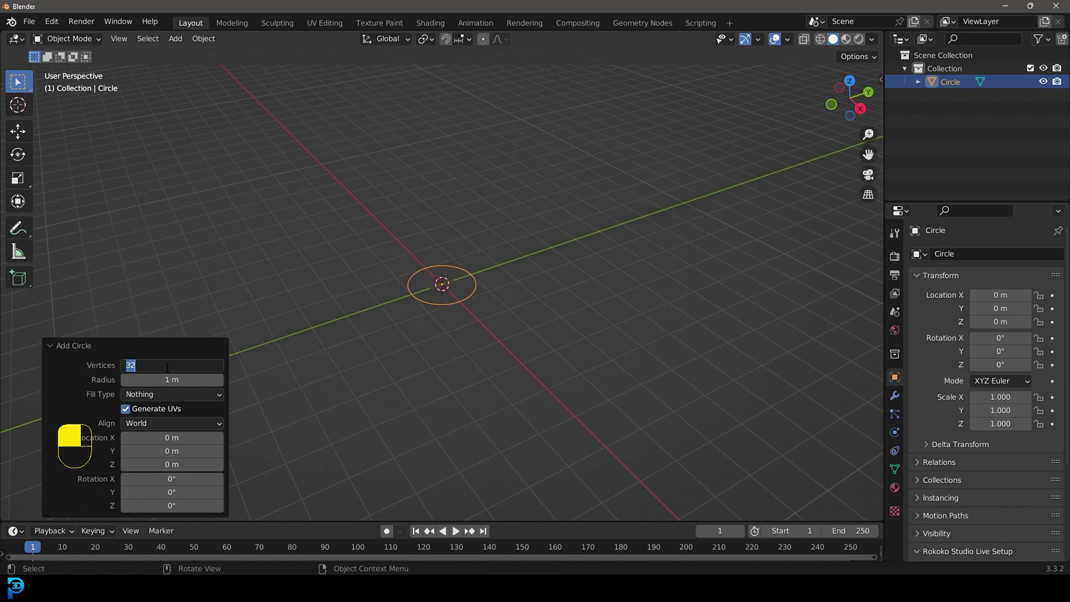
key("Return")
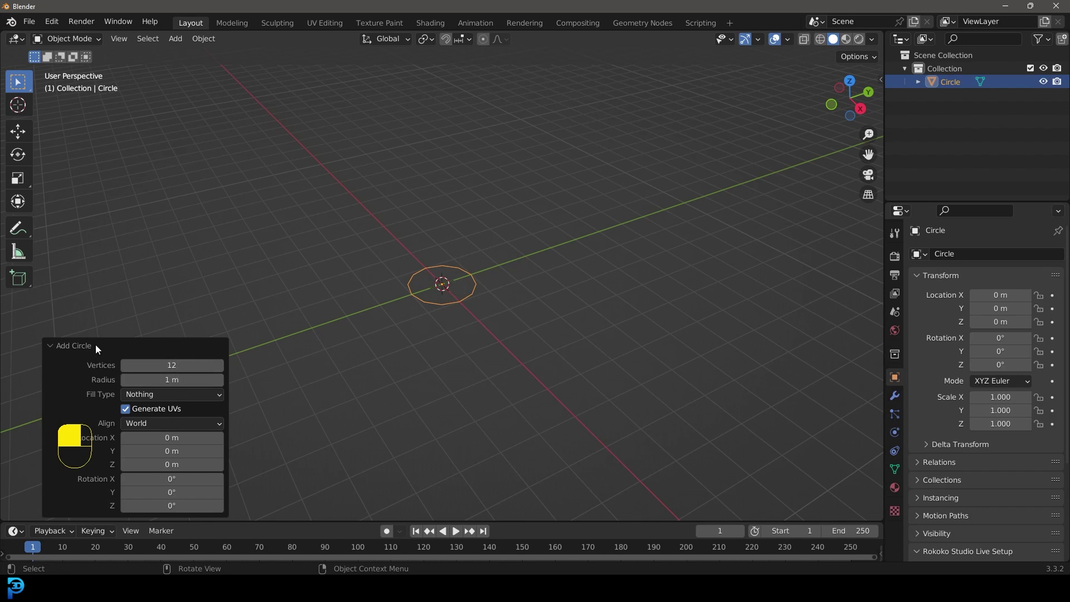
left_click(62, 345)
key("Tab")
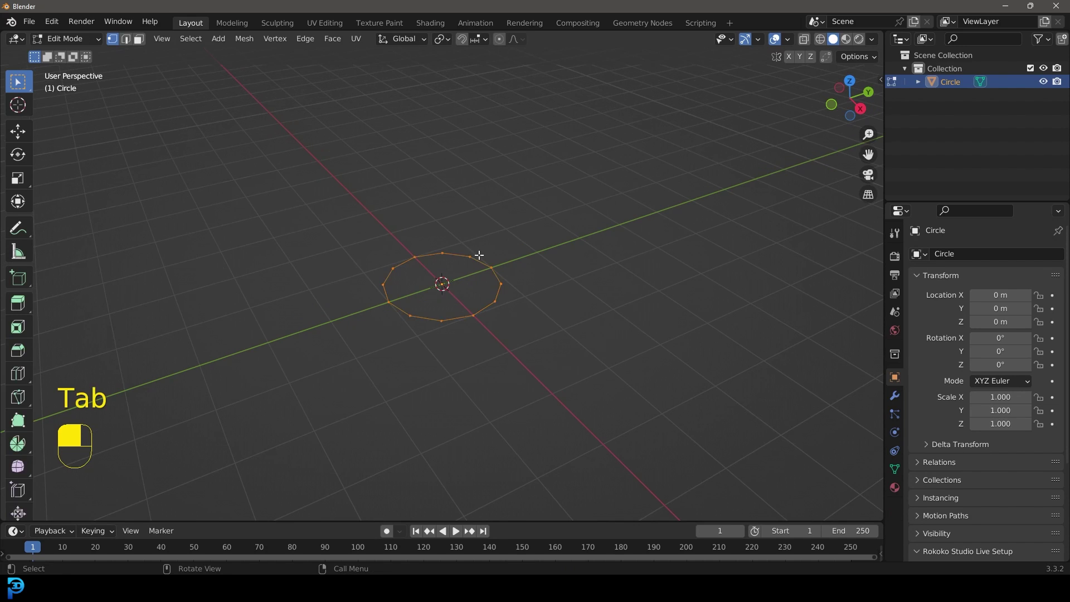
scroll(460, 281, "up", 5)
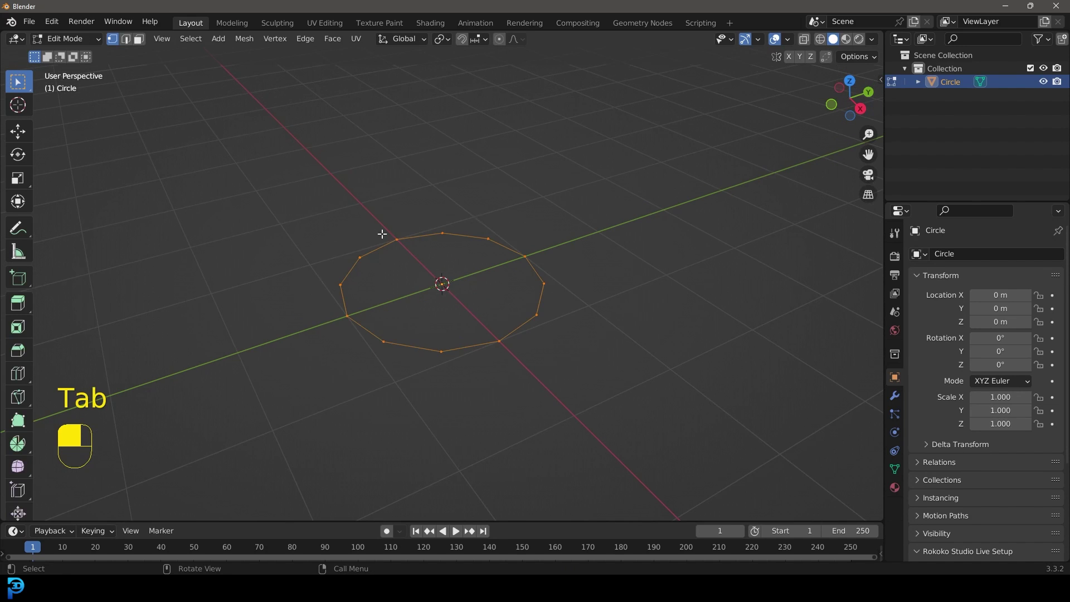
key("h")
key("y")
key("ctrl+z")
key("ctrl+z")
Move all of the circle's vertices along the negative Y axis until its edge sits just beside the origin
key("g")
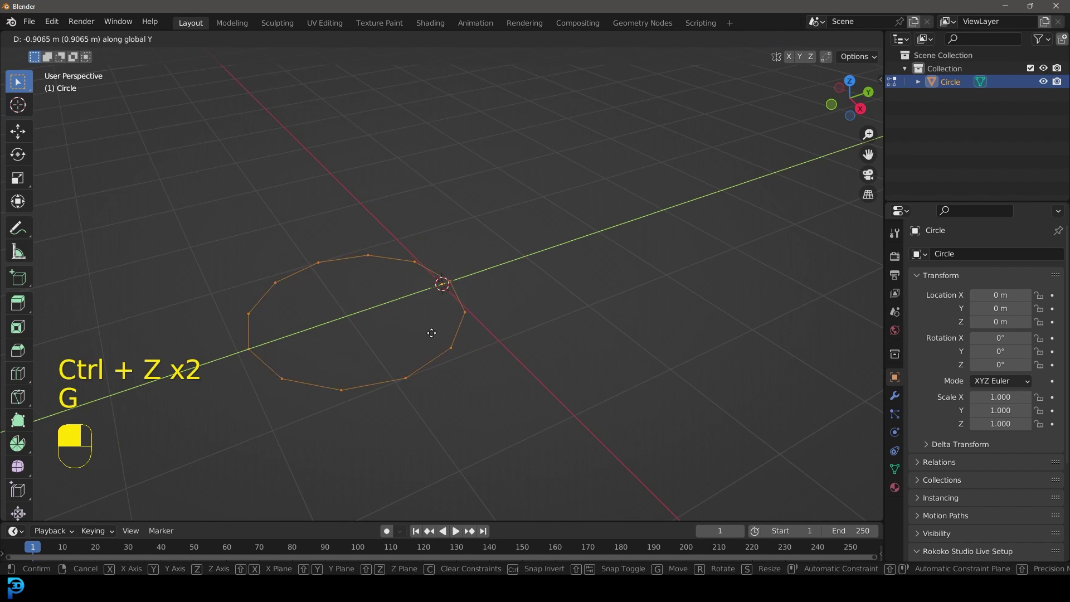
left_click(445, 314)
middle_click_drag(448, 271, 426, 290)
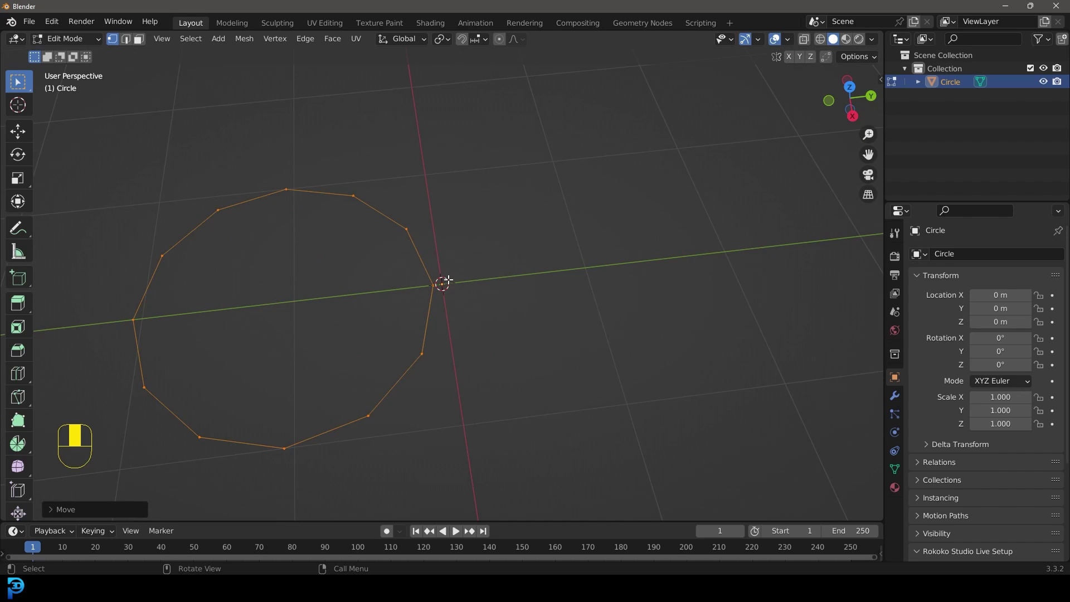
Add a Screw modifier to the circle and set its Screw height to 2.8 m
scroll(445, 284, "down", 3)
left_click(895, 396)
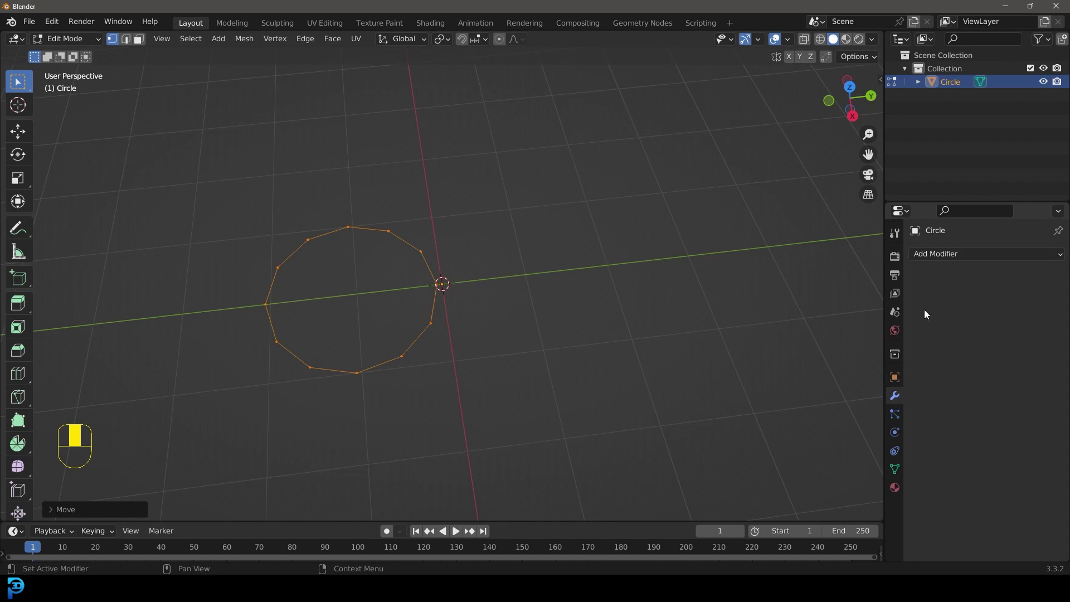
left_click(916, 255)
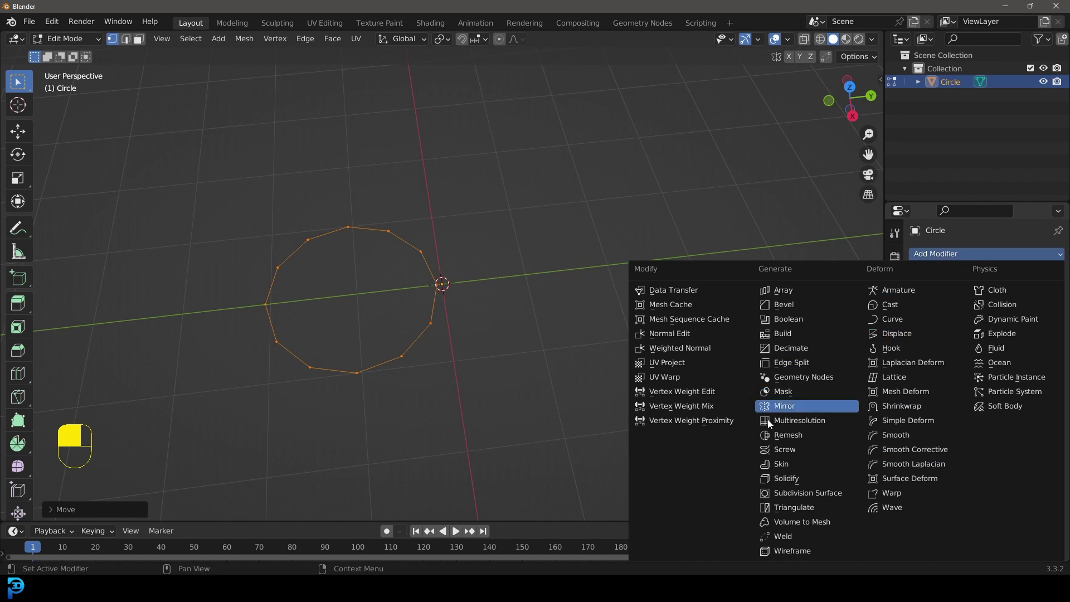
left_click(799, 451)
middle_click_drag(519, 290, 535, 218)
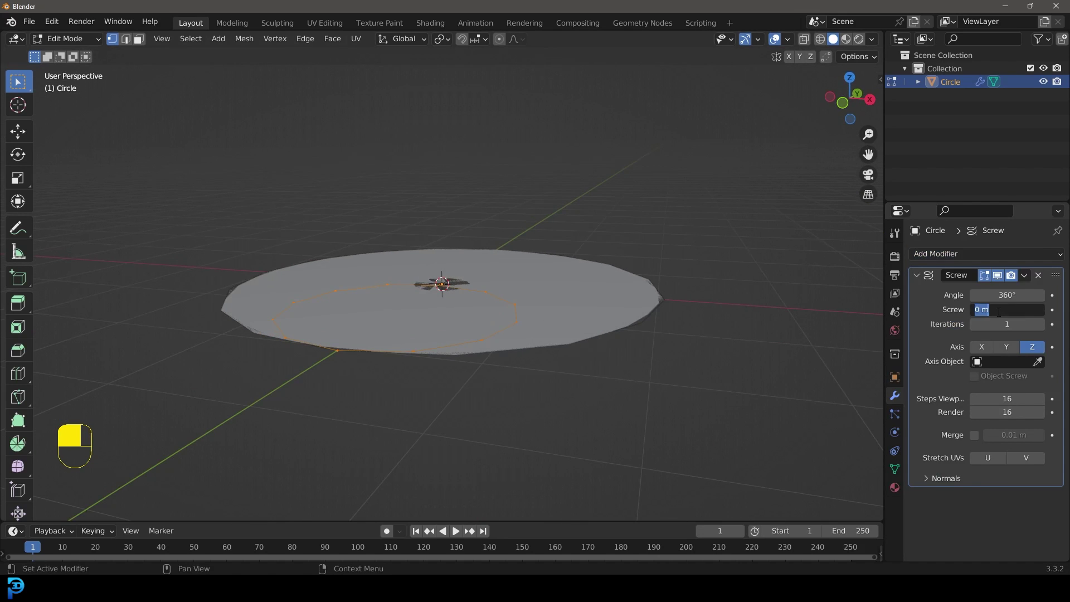
mouse_move(999, 311)
left_mouse_down()
mouse_move(1036, 310)
mouse_move(1009, 310)
left_mouse_up()
middle_click_drag(463, 357, 500, 334)
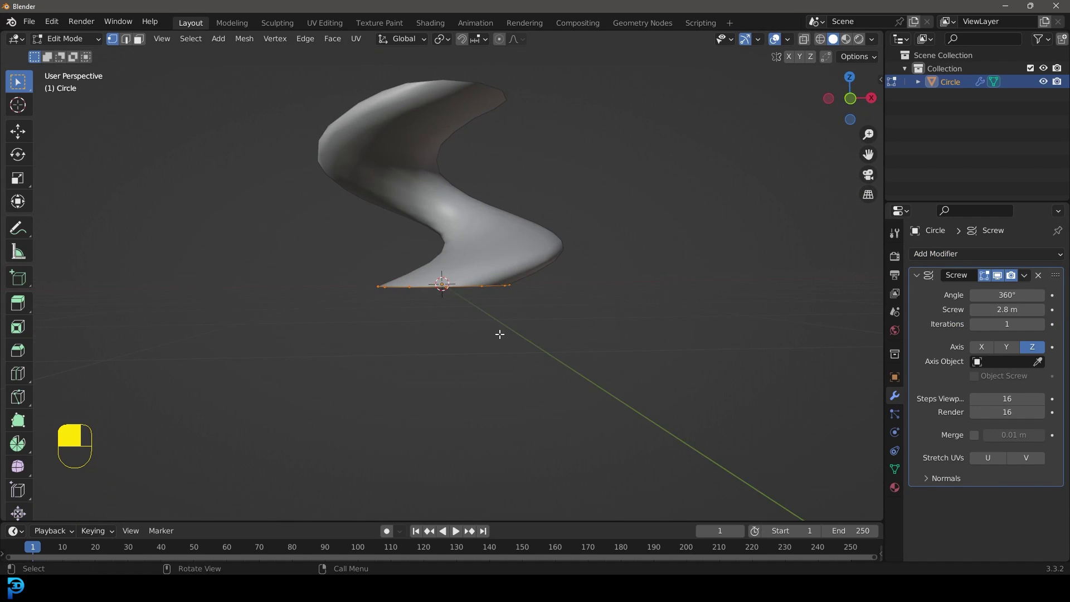
Rotate all of the circle's vertices in front orthographic view to a steep tilt across the screw's path
key("KP_1")
scroll(504, 334, "up", 2)
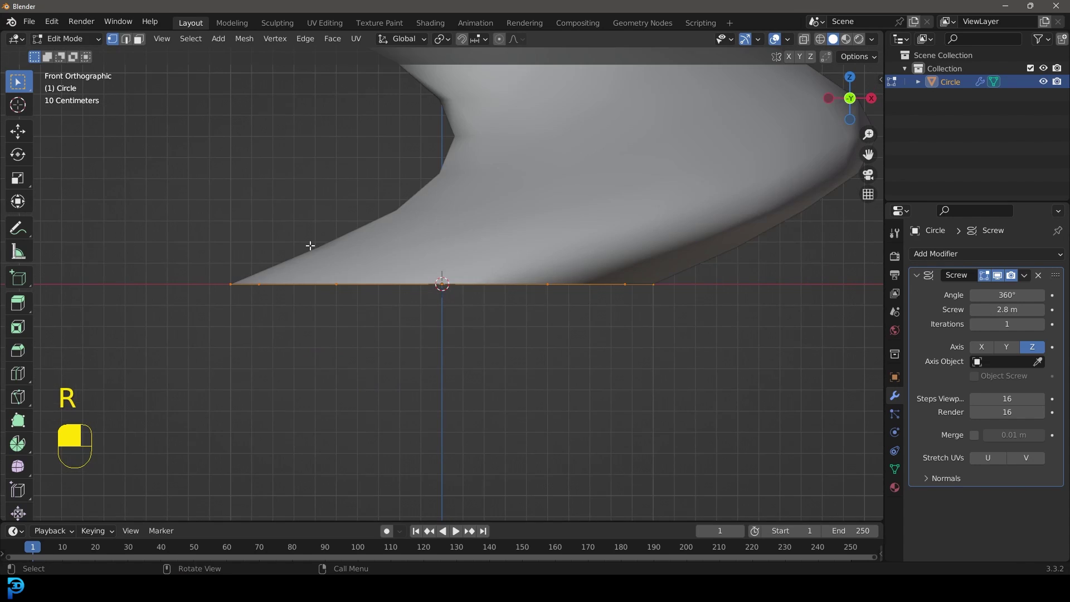
scroll(311, 246, "down", 3)
left_click_drag(210, 184, 639, 396)
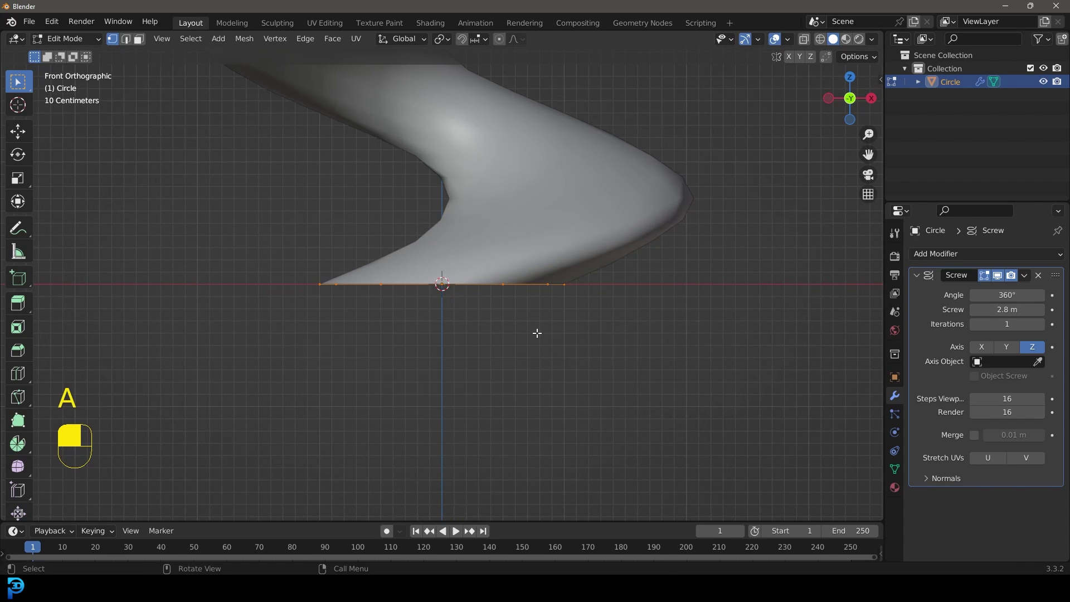
key("r")
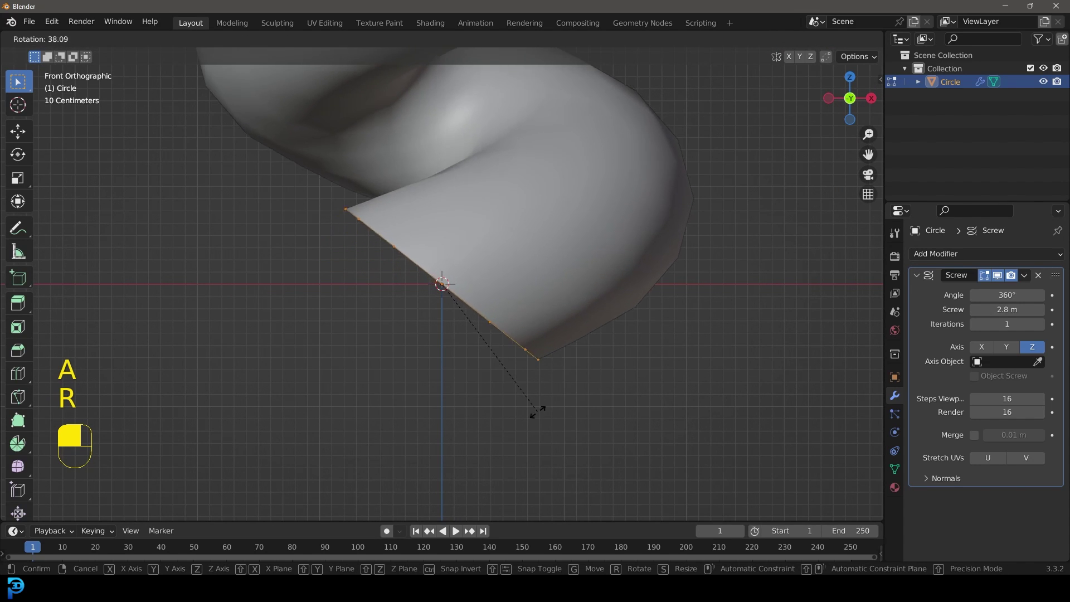
left_click(475, 421)
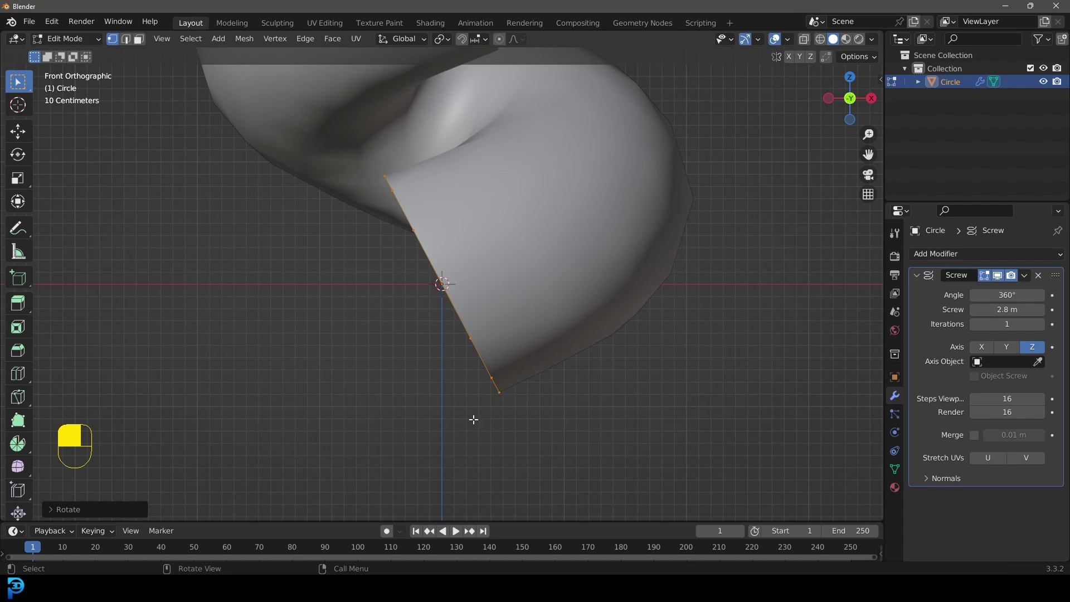
Set the Screw modifier's iterations to 3 and check the spiral from its base
scroll(520, 289, "down", 4)
middle_click_drag(520, 289, 533, 267)
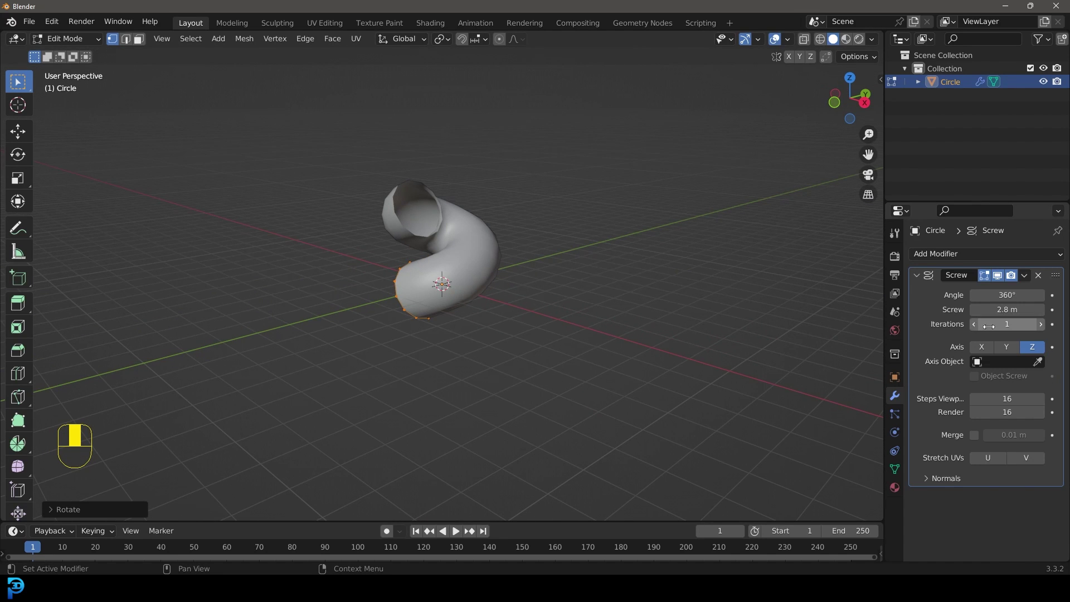
left_click(1040, 324)
left_click(1040, 324)
scroll(470, 270, "down", 3)
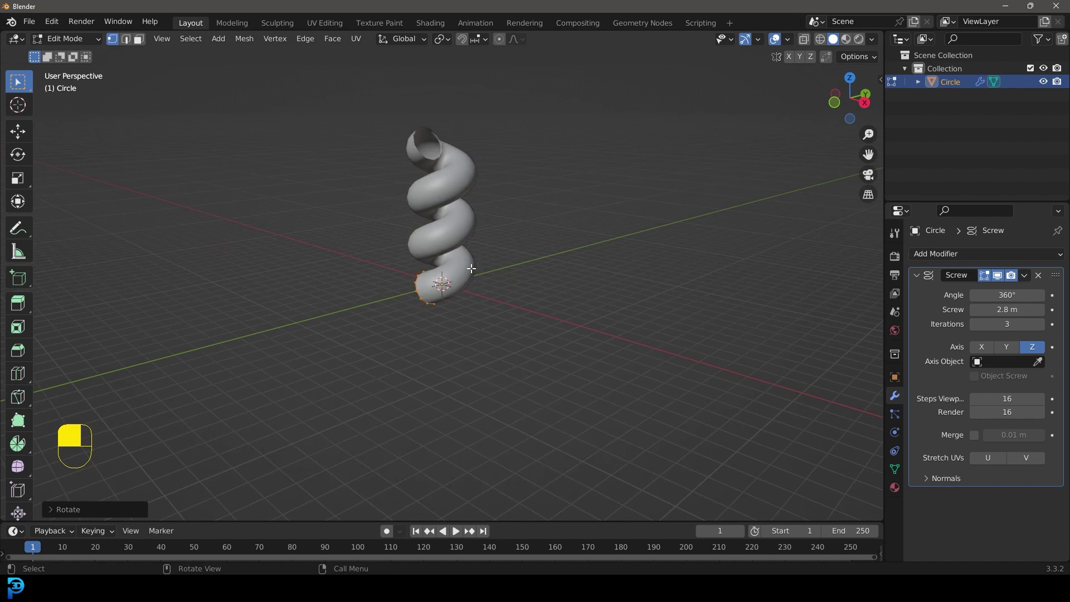
middle_click_drag(470, 270, 534, 296)
scroll(534, 296, "up", 3)
scroll(500, 256, "up", 1)
middle_click_drag(446, 255, 502, 259)
scroll(519, 259, "up", 2)
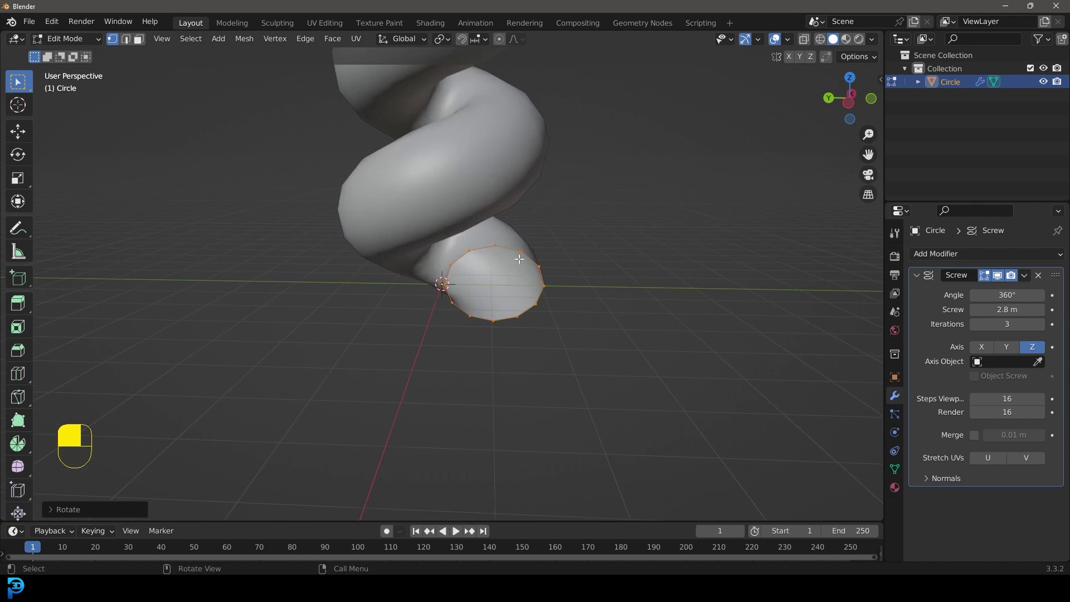
Move the circle's vertices slightly farther from the origin along the negative Y axis
key("g")
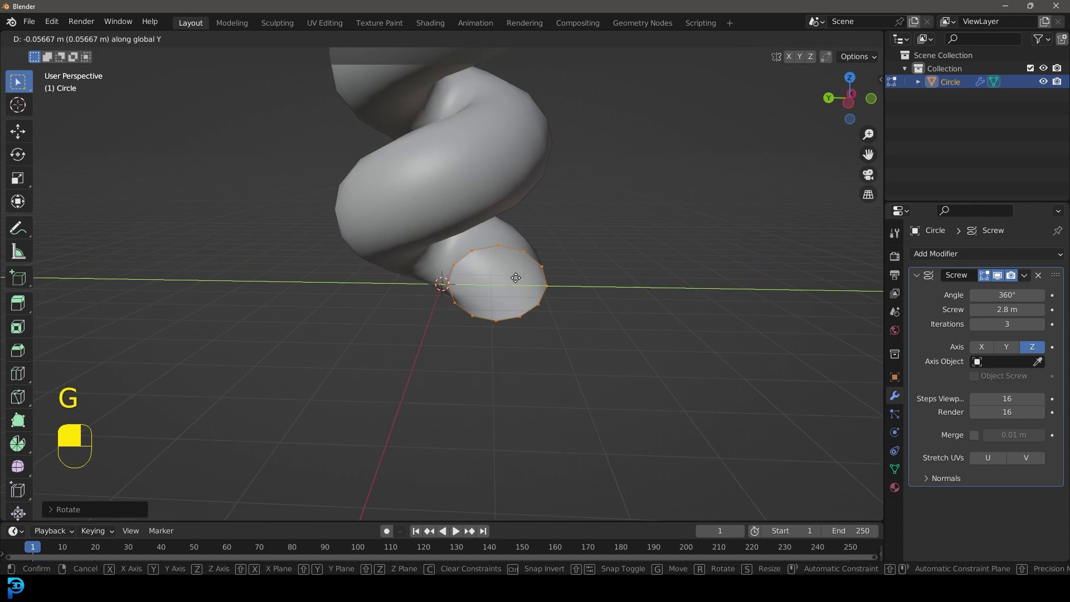
left_click(523, 281)
middle_click_drag(523, 282, 498, 322)
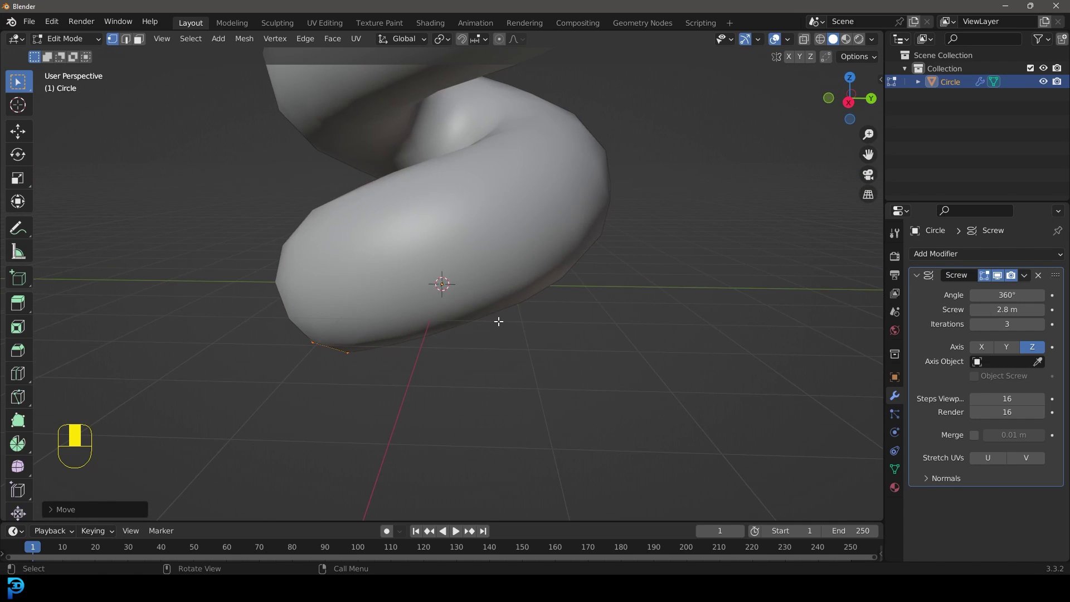
In top orthographic view, hide the Screw modifier in the viewport and set the transform pivot point to 3D Cursor
key("KP_7")
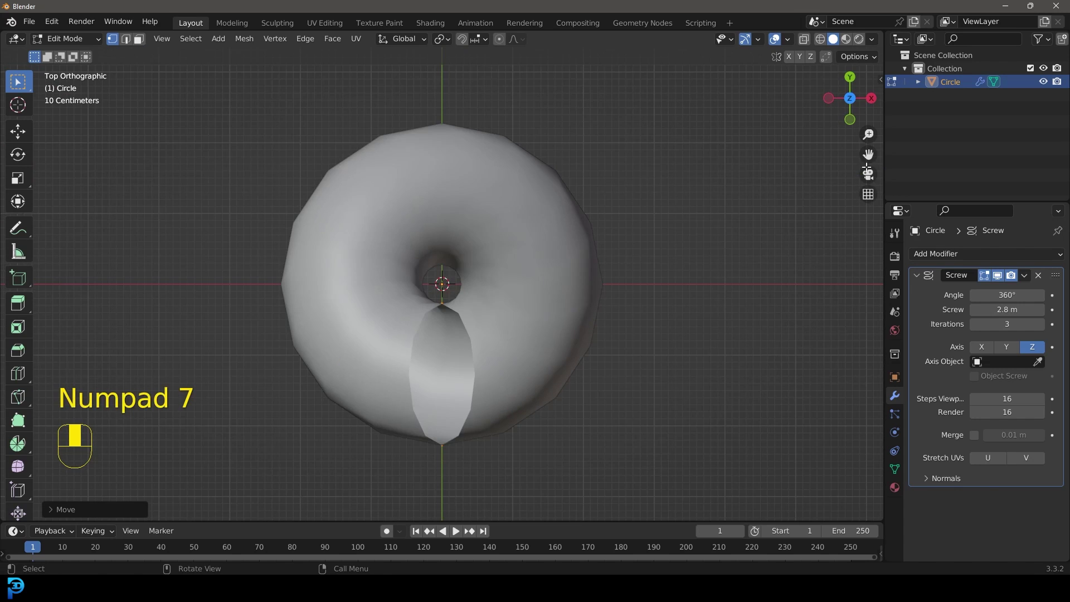
left_click(998, 275)
left_click(442, 39)
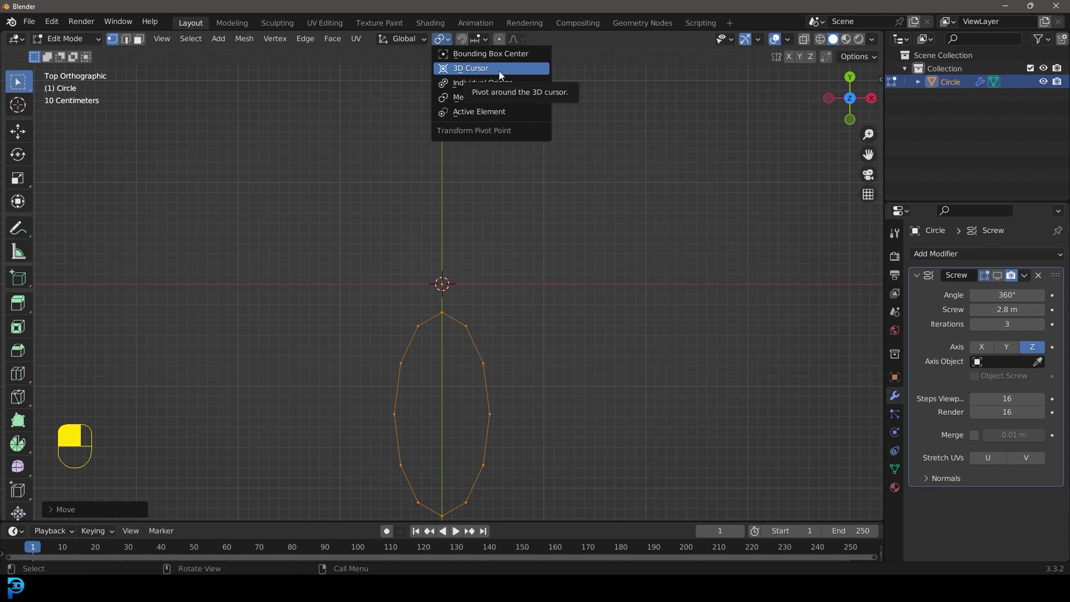
left_click(482, 69)
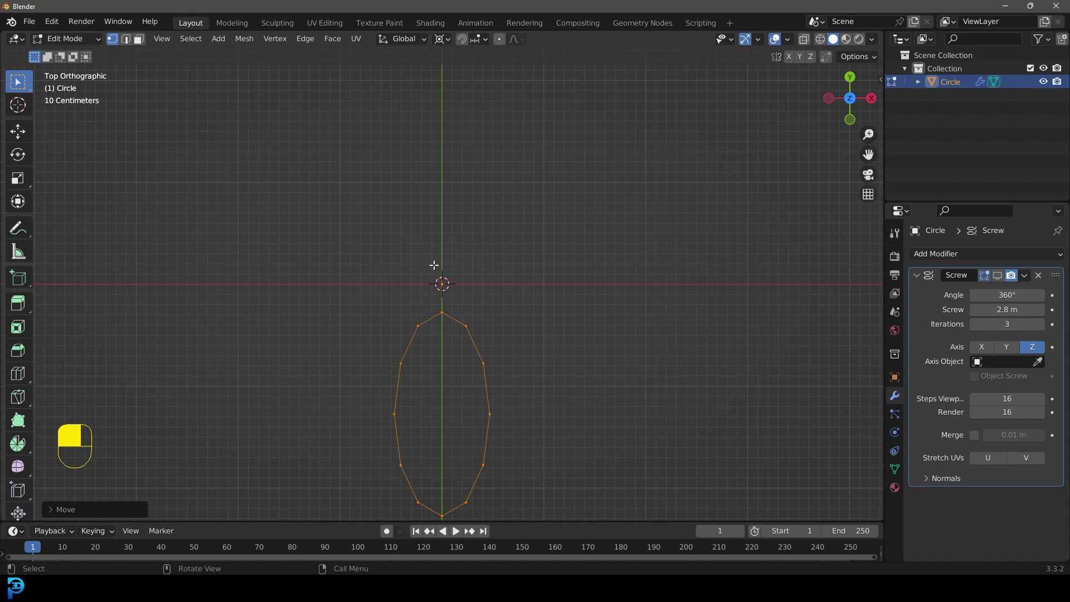
Create two duplicates of the circle, each rotated a further 120° around the 3D cursor, and set the pivot to Median Point
key("shift+d")
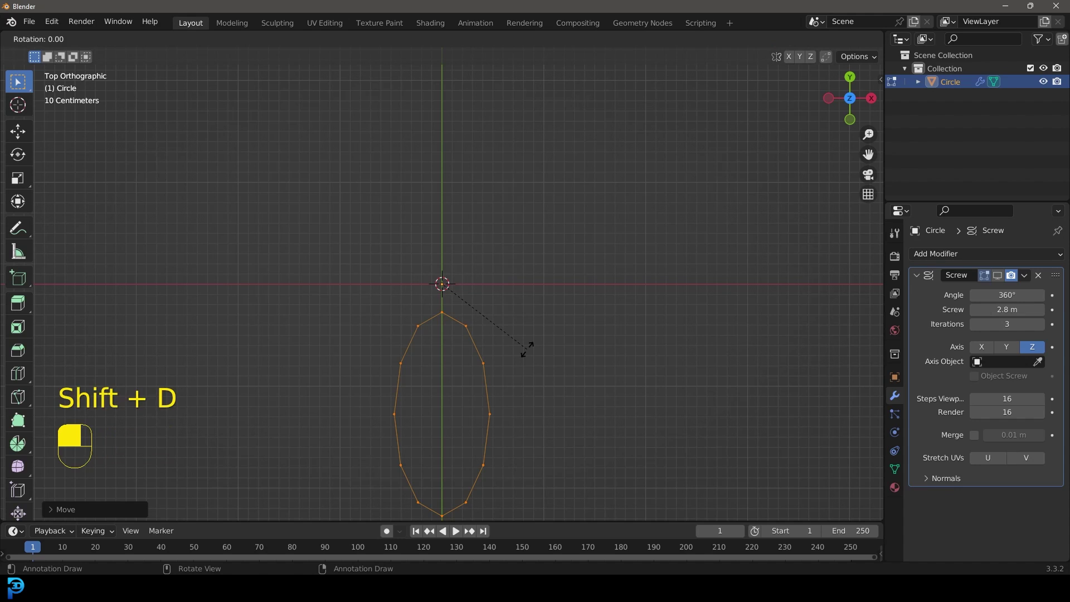
type("120")
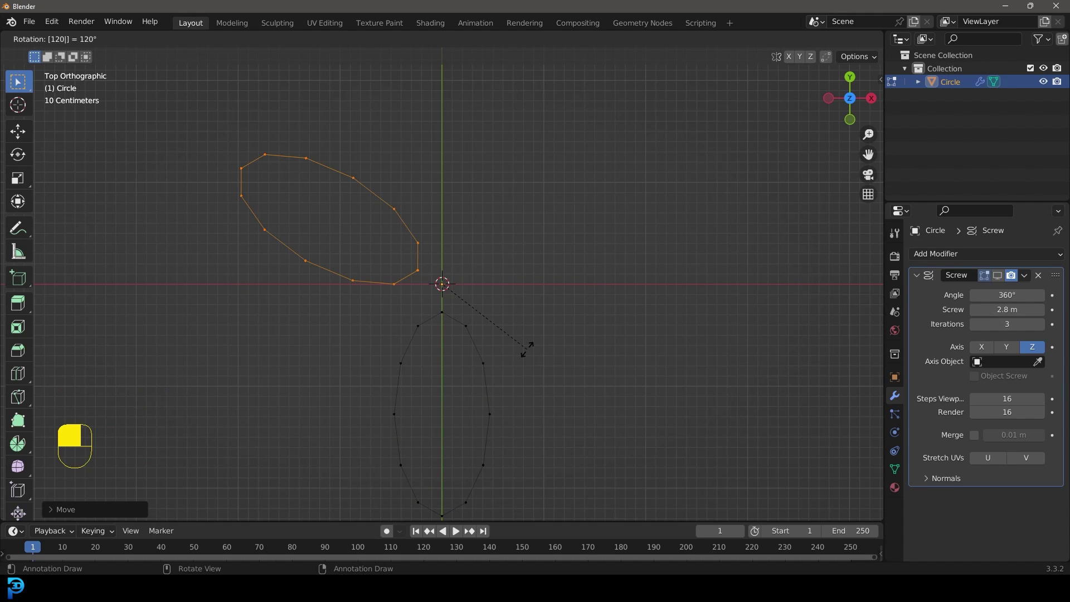
key("Return")
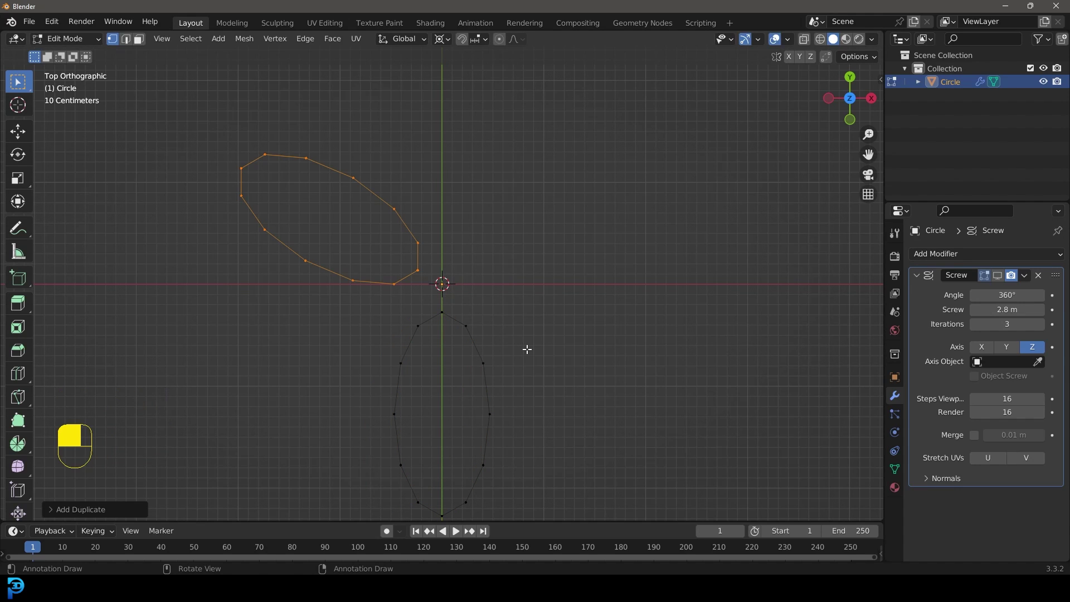
key("shift+r")
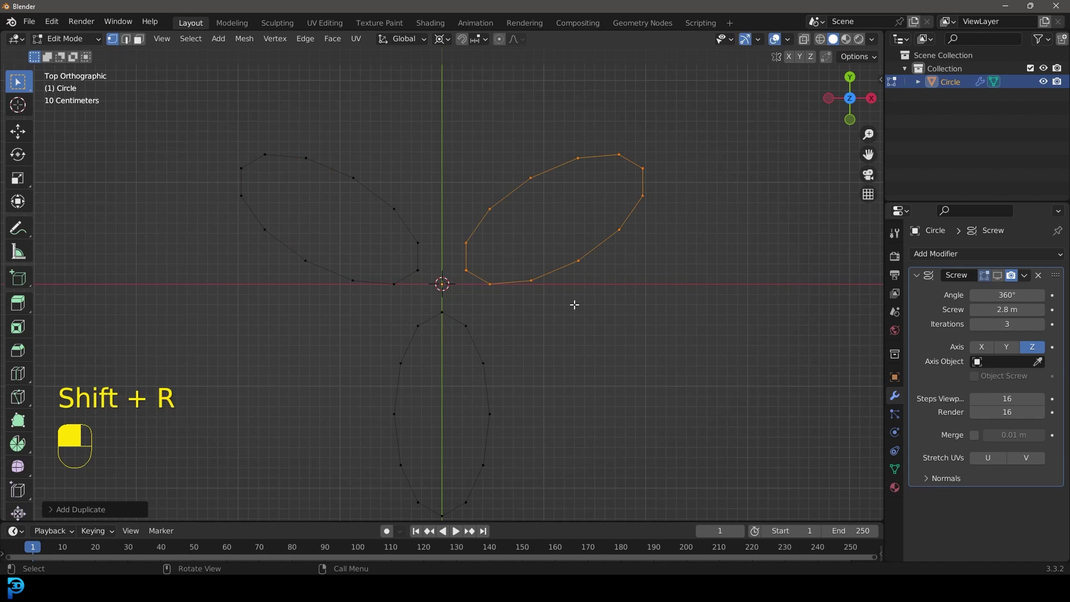
left_click(442, 38)
left_click(480, 96)
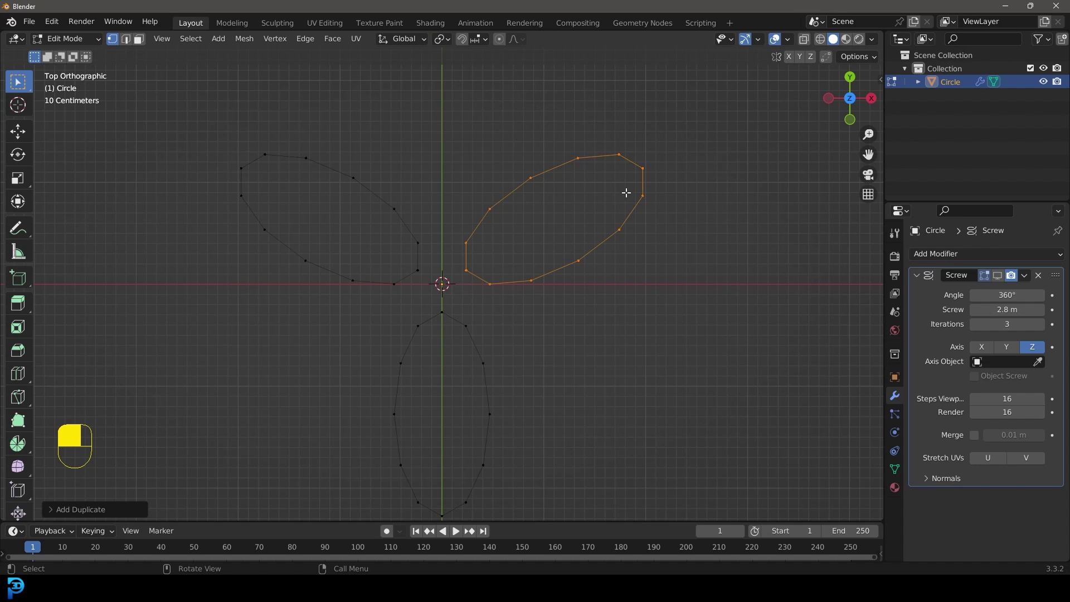
Show the Screw modifier in the viewport again and check the three strands in wireframe and solid shading
left_click(998, 275)
middle_click_drag(557, 313, 535, 290)
key("z")
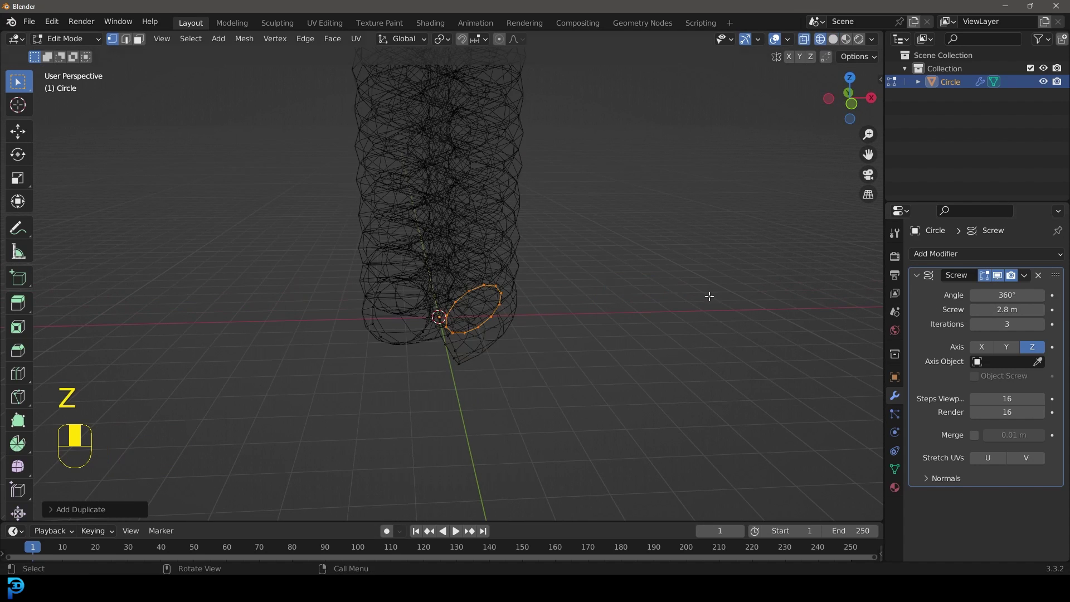
key("z")
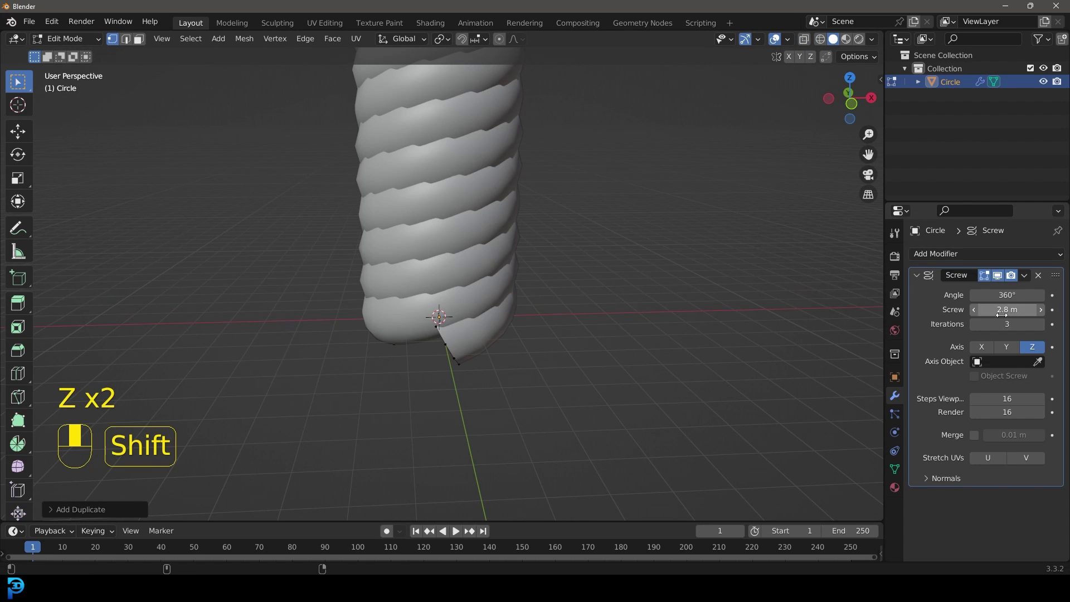
Set the Screw modifier's Screw height to 5.47 m and inspect the twisted strands from several angles
left_click_drag(990, 310, 1055, 309, "shift")
scroll(593, 218, "down", 3)
middle_click_drag(593, 217, 506, 213)
scroll(488, 256, "up", 3)
middle_click_drag(418, 170, 518, 148)
scroll(759, 277, "down", 6)
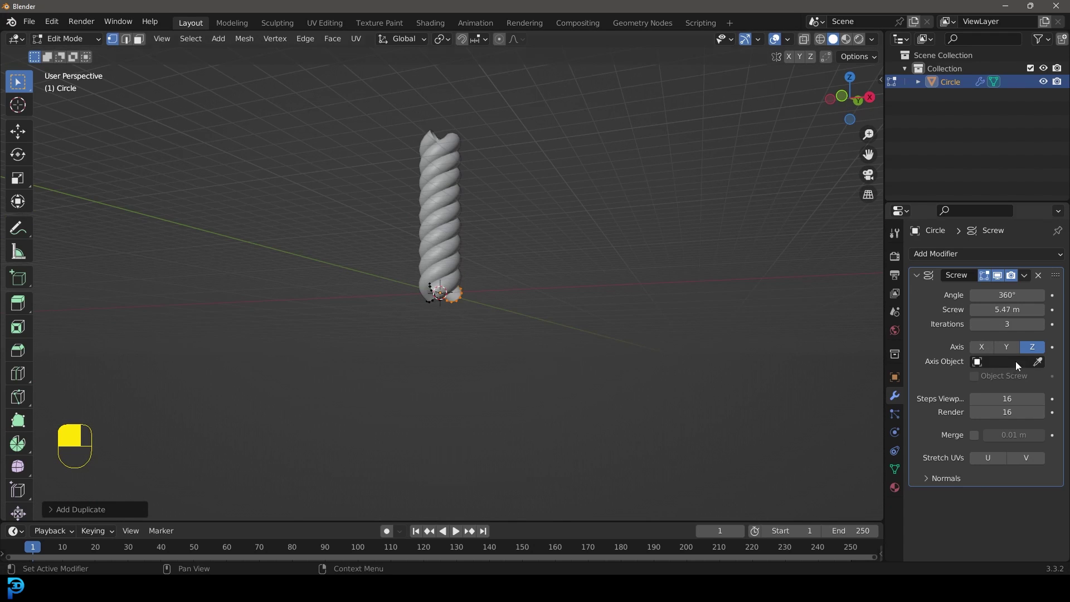
Set the Screw modifier's iterations to 2 and return to Object Mode
left_click(975, 324)
scroll(683, 265, "up", 4)
middle_click_drag(684, 266, 431, 205)
scroll(432, 206, "up", 2)
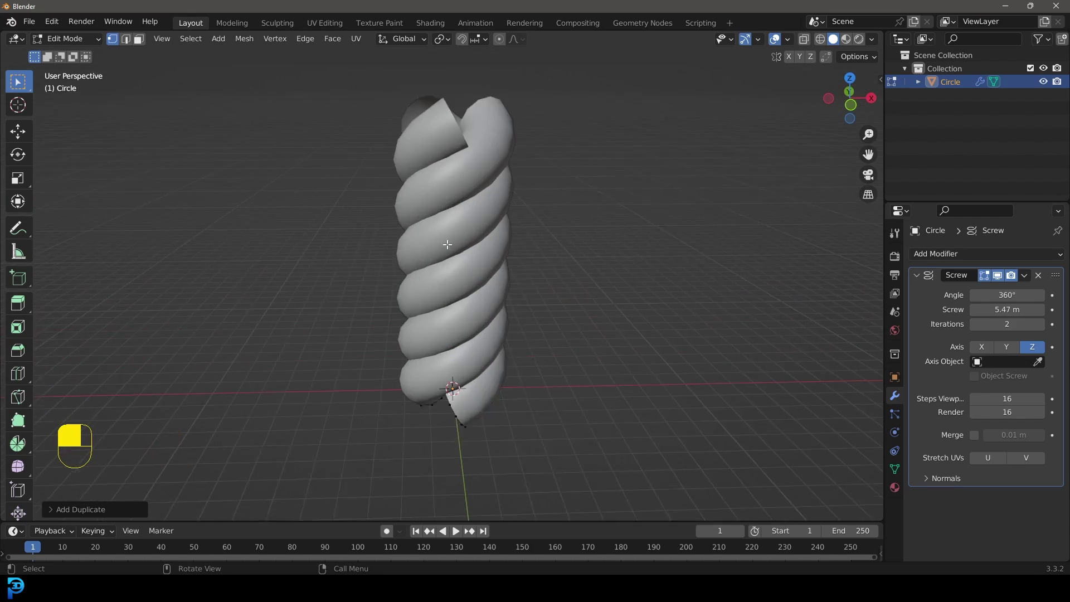
key("Tab")
scroll(512, 253, "down", 4)
middle_click_drag(513, 253, 469, 268)
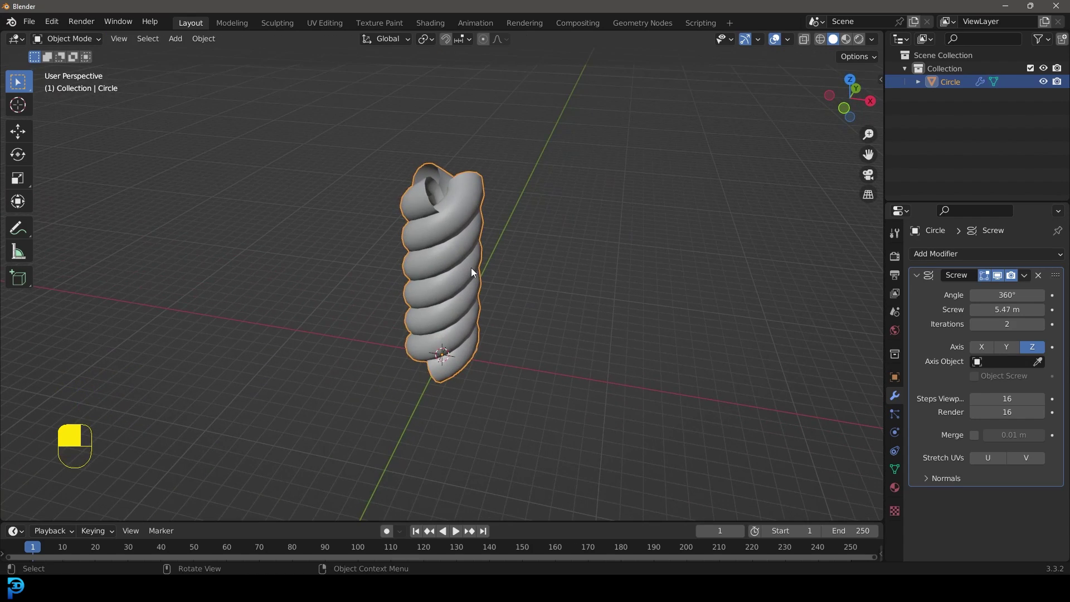
Add a Bezier curve at the origin at the rope's base and switch the viewport to wireframe shading
key("KP_1")
scroll(452, 243, "up", 4)
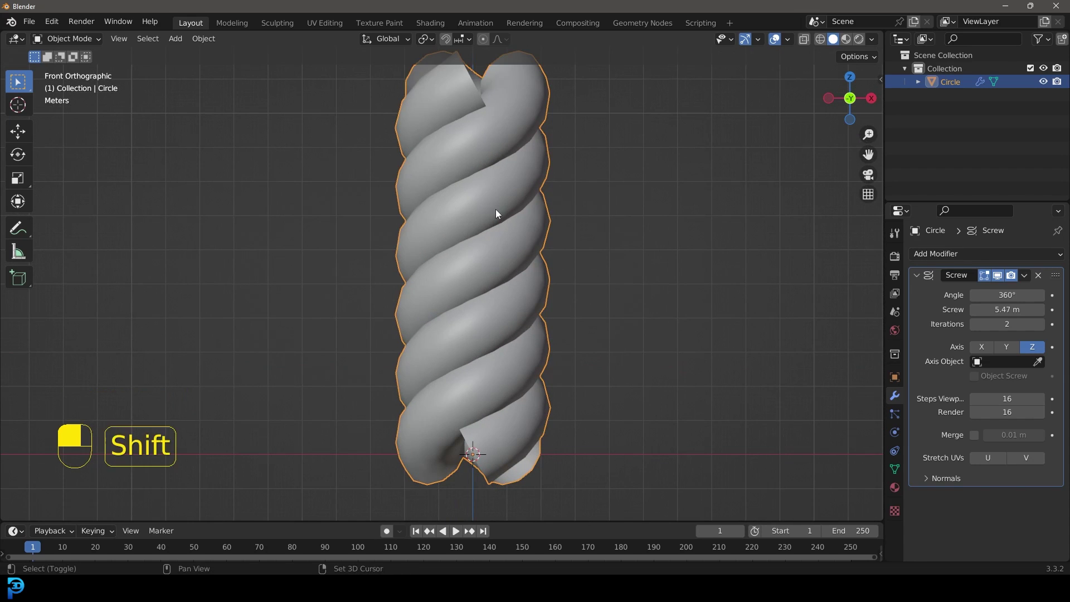
key("shift+a")
mouse_move(496, 209)
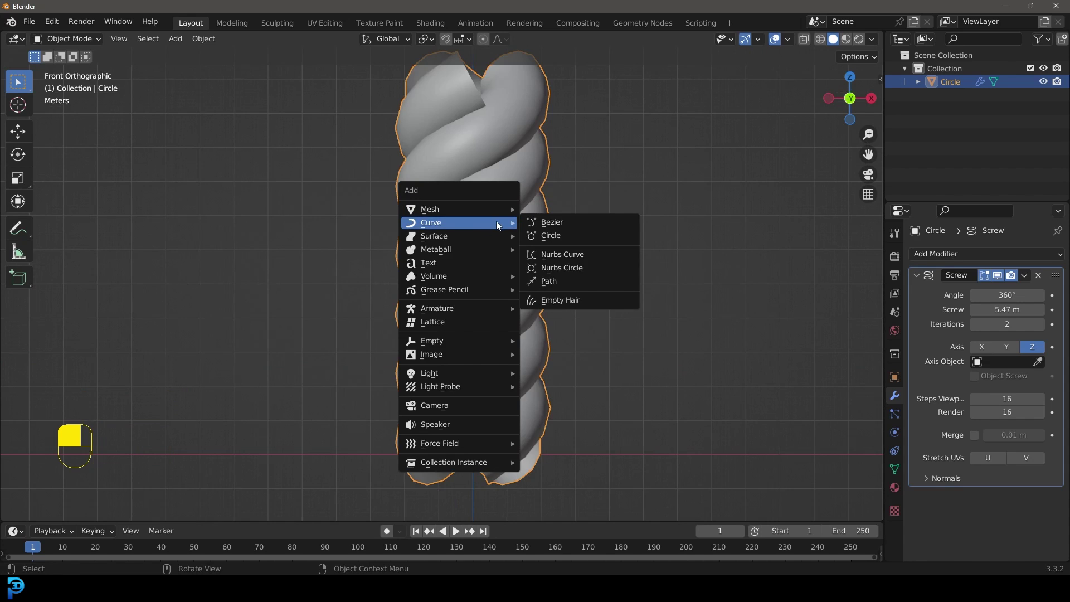
left_click(583, 222)
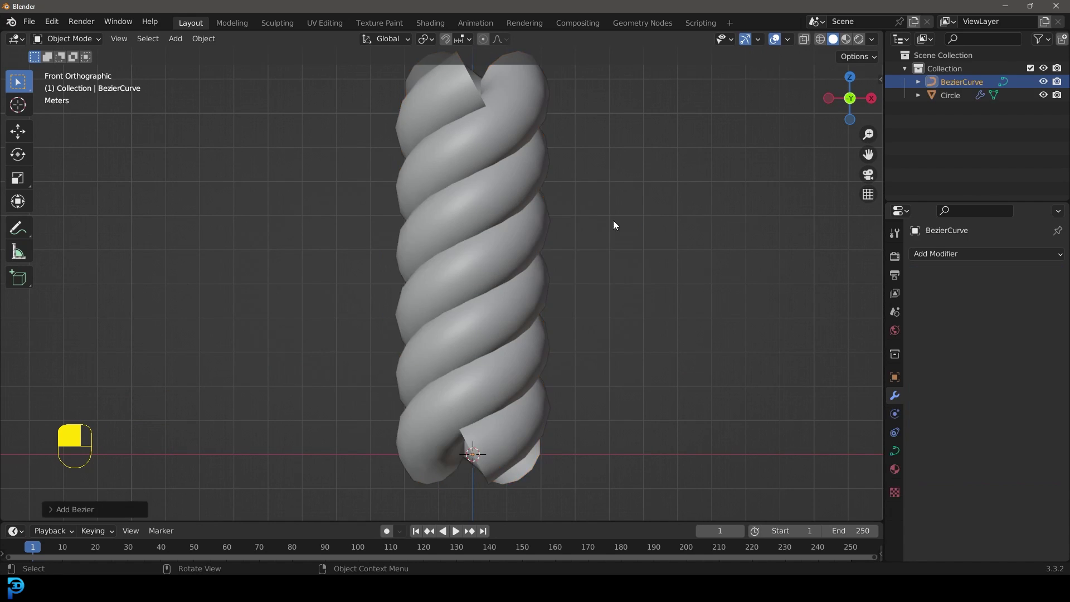
scroll(547, 286, "down", 5)
scroll(548, 287, "up", 3)
key("z")
left_click(480, 351)
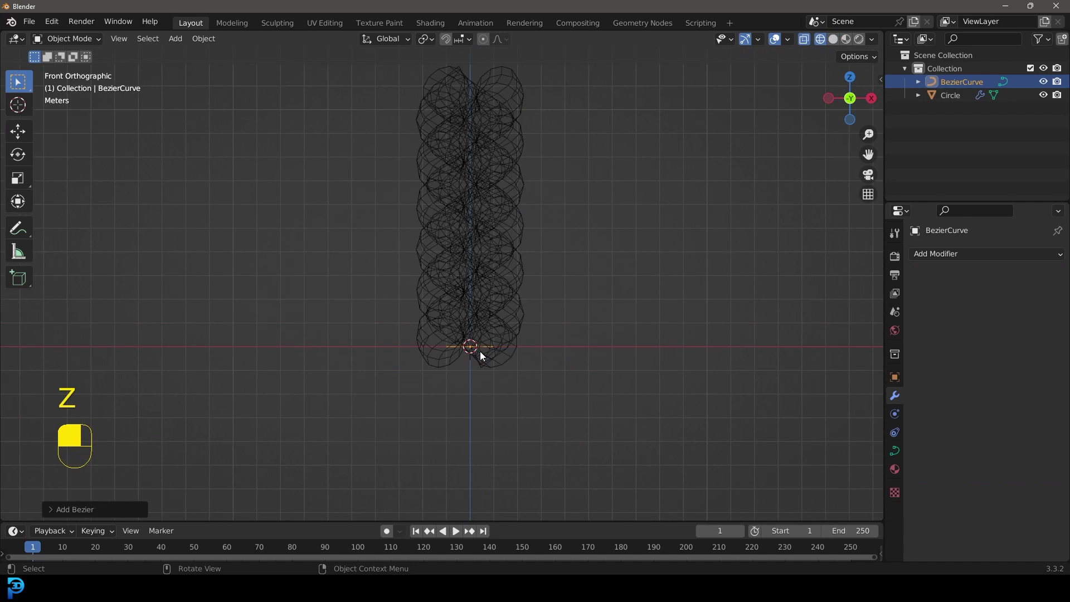
middle_click_drag(480, 351, 486, 378)
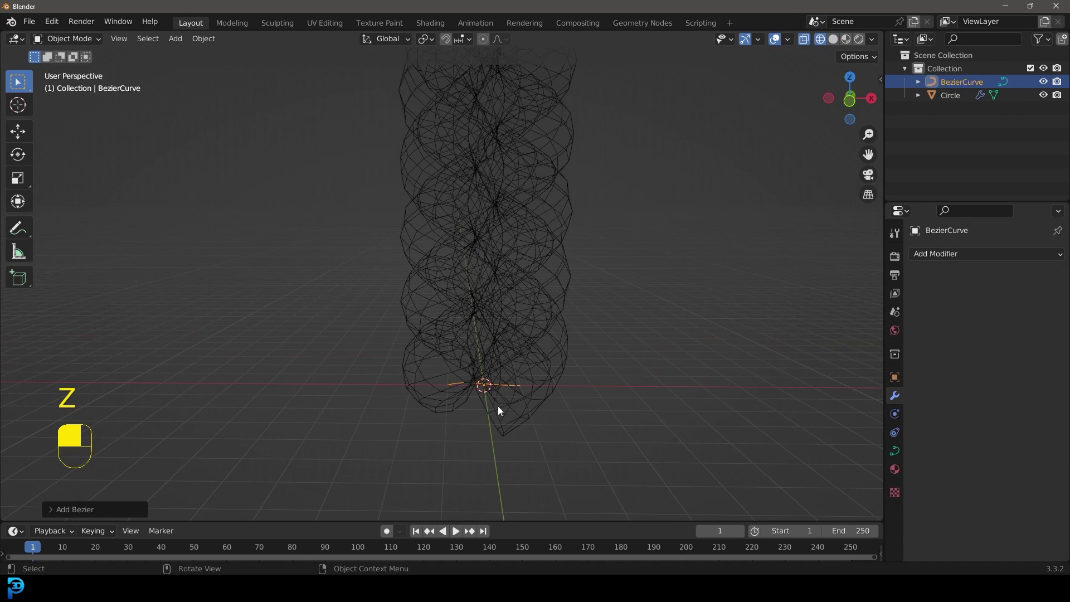
Add a Curve modifier to the rope with BezierCurve as its curve object
left_click(524, 134)
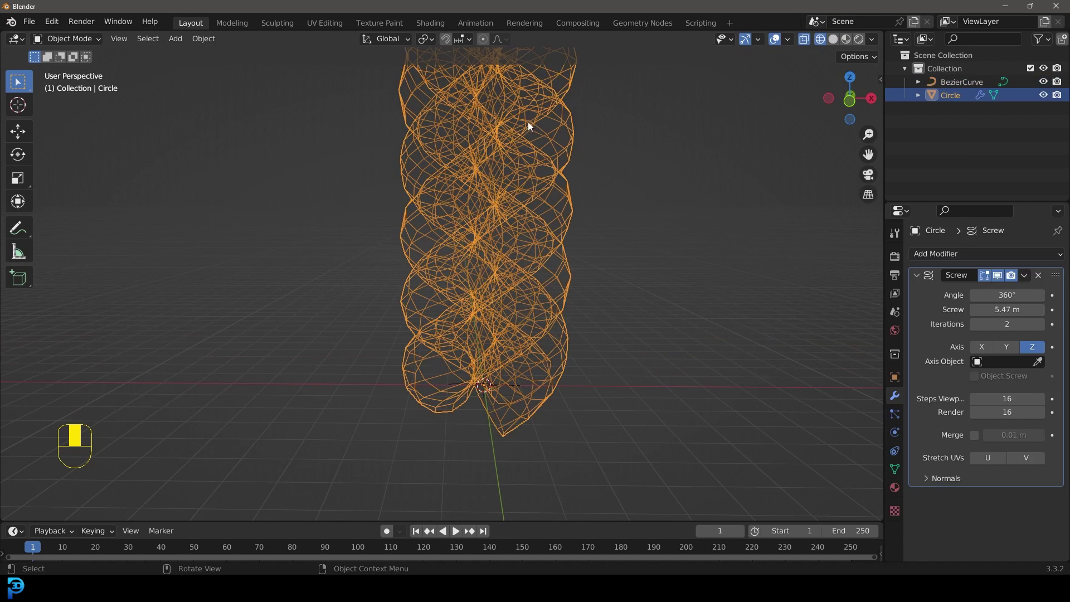
left_click(928, 253)
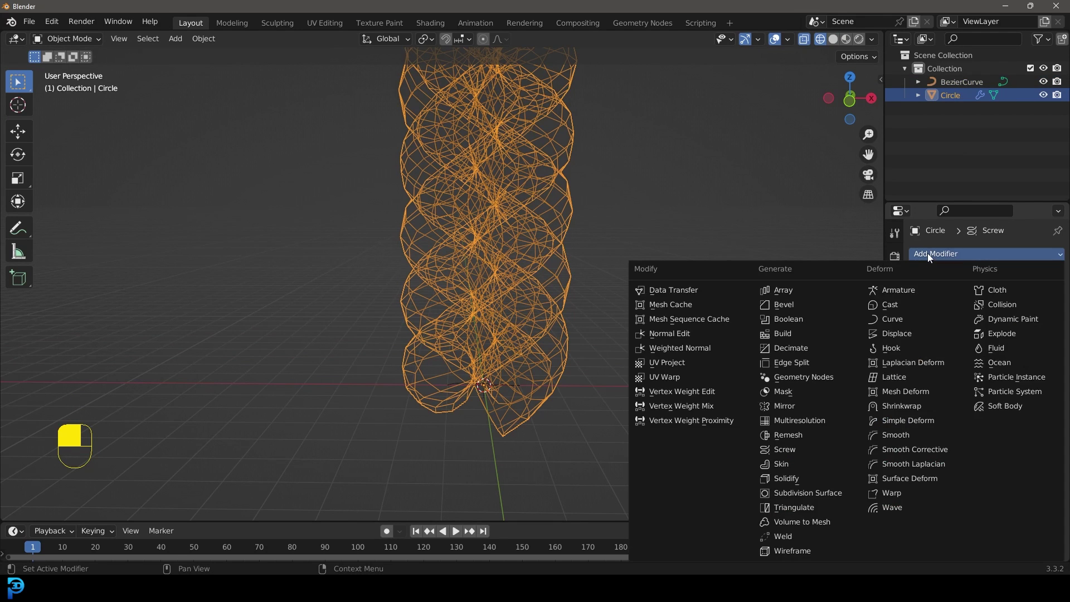
left_click(892, 316)
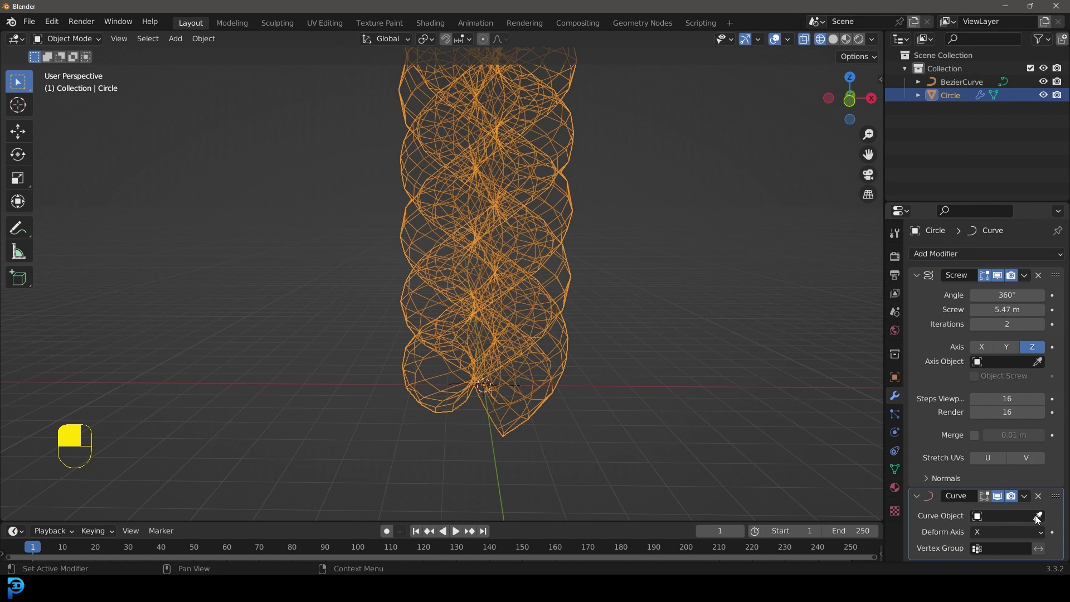
left_click(1038, 516)
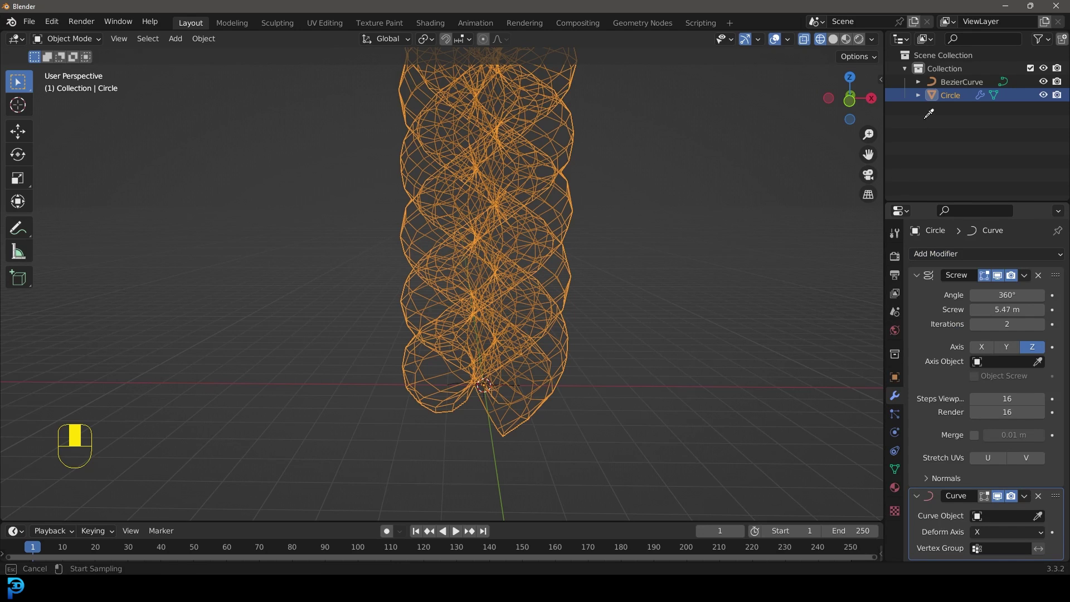
left_click(966, 82)
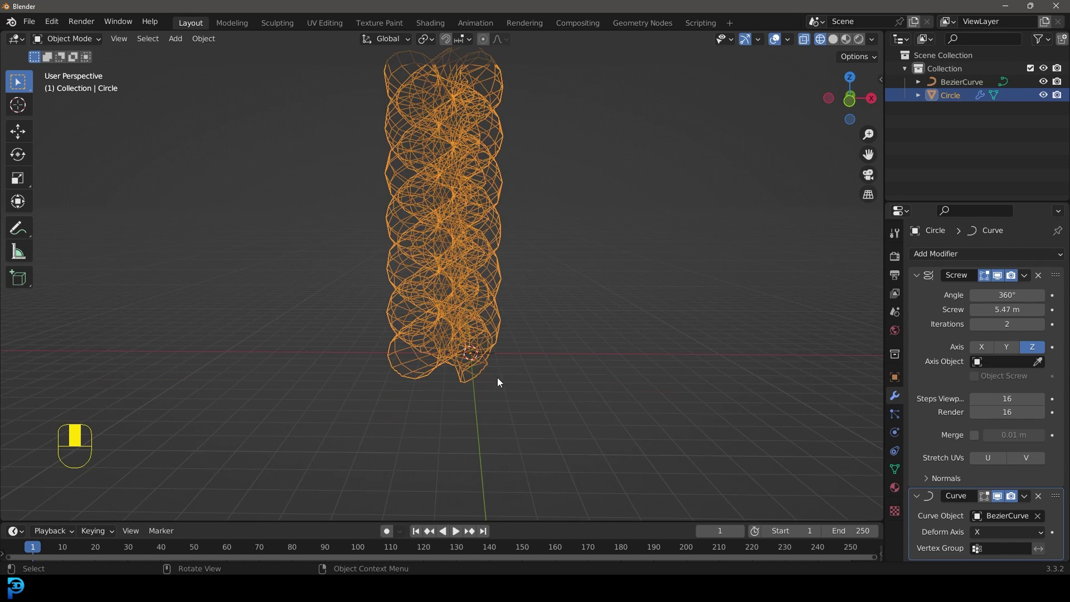
Select the Bezier curve at the rope's base and open it in Edit Mode
left_click(470, 357)
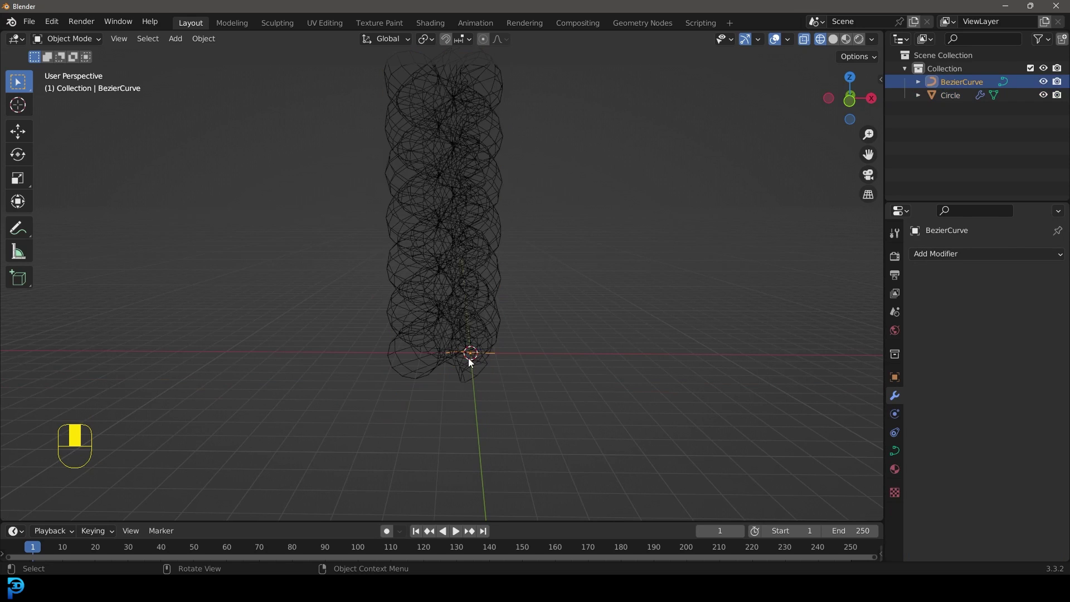
scroll(505, 410, "up", 2)
key("Tab")
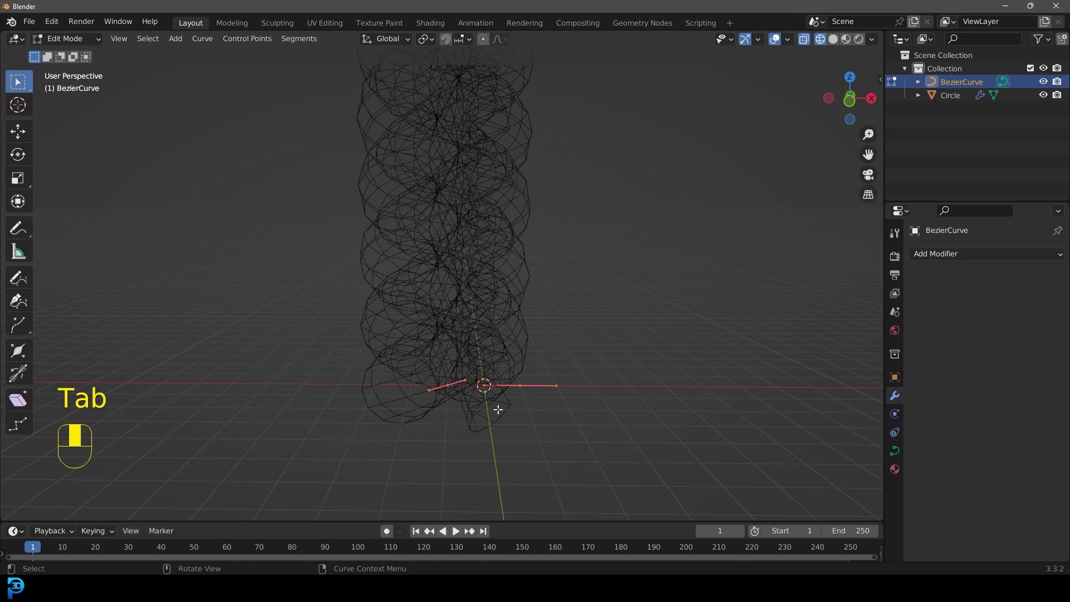
middle_click_drag(486, 365, 496, 338)
scroll(496, 338, "up", 1)
left_click_drag(391, 369, 491, 184)
left_click_drag(298, 379, 724, 165)
left_click_drag(610, 380, 565, 246)
key("g")
right_click(695, 345)
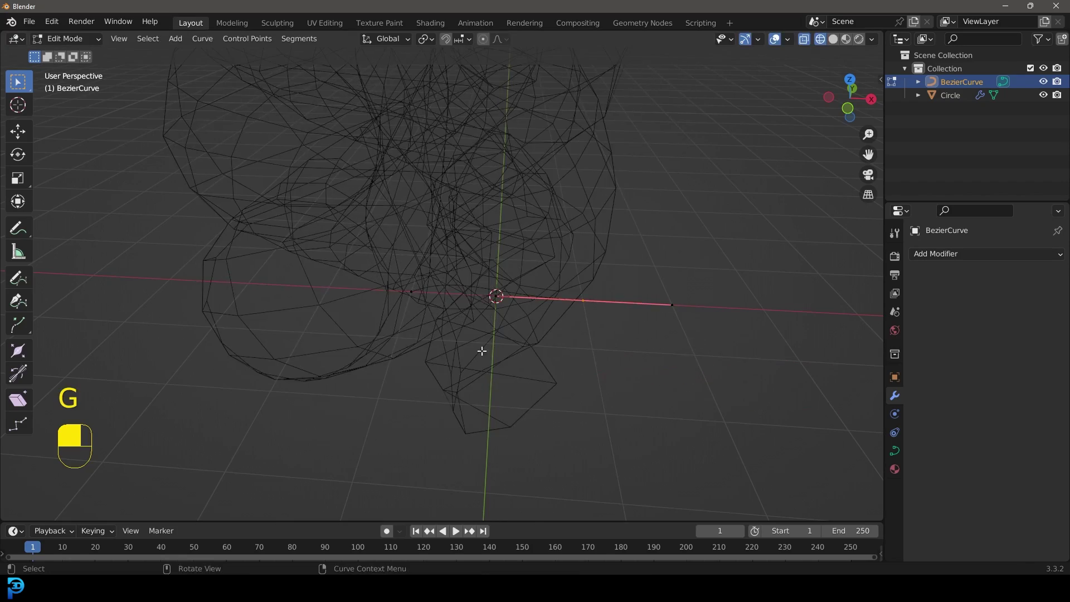
left_click_drag(488, 373, 315, 206)
key("g")
right_click(315, 231)
Extrude the Bezier curve's negative X end point up and away from the origin to lengthen the curve
left_click_drag(451, 372, 327, 202)
scroll(415, 277, "down", 4)
middle_click_drag(403, 299, 471, 293, "shift")
key("e")
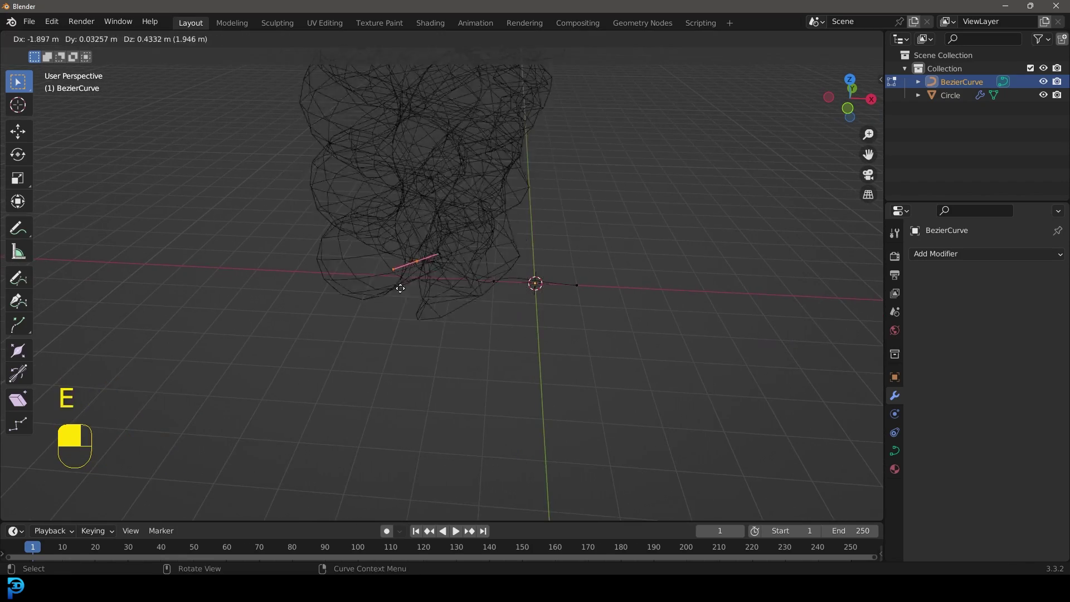
left_click(318, 148)
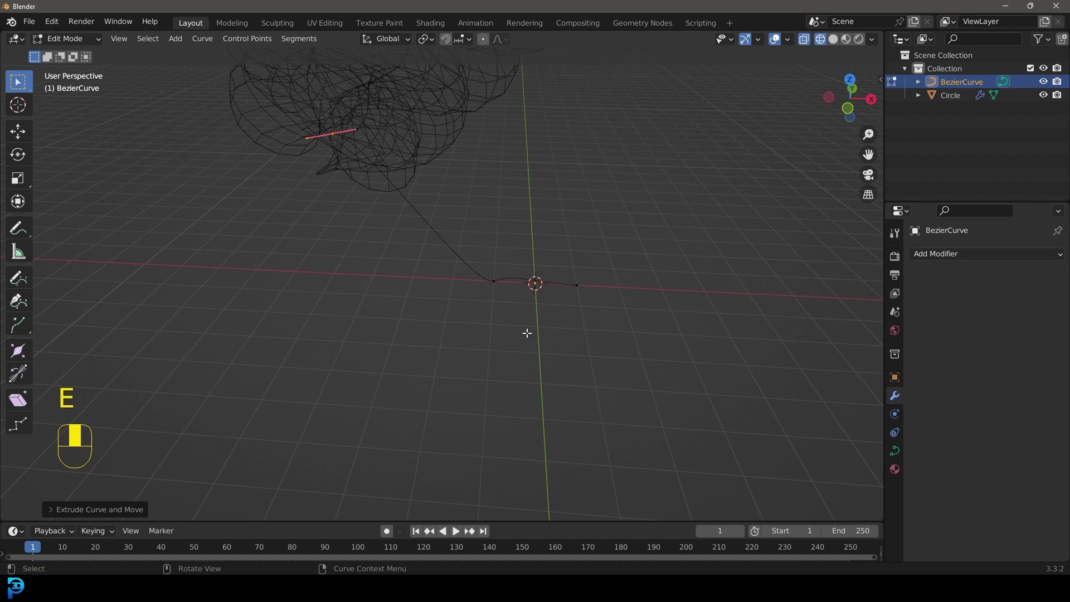
Move the curve's middle control point up and outward, and rotate its handles to follow the curve's slope
left_click_drag(512, 315, 467, 255)
key("g")
left_click(455, 266)
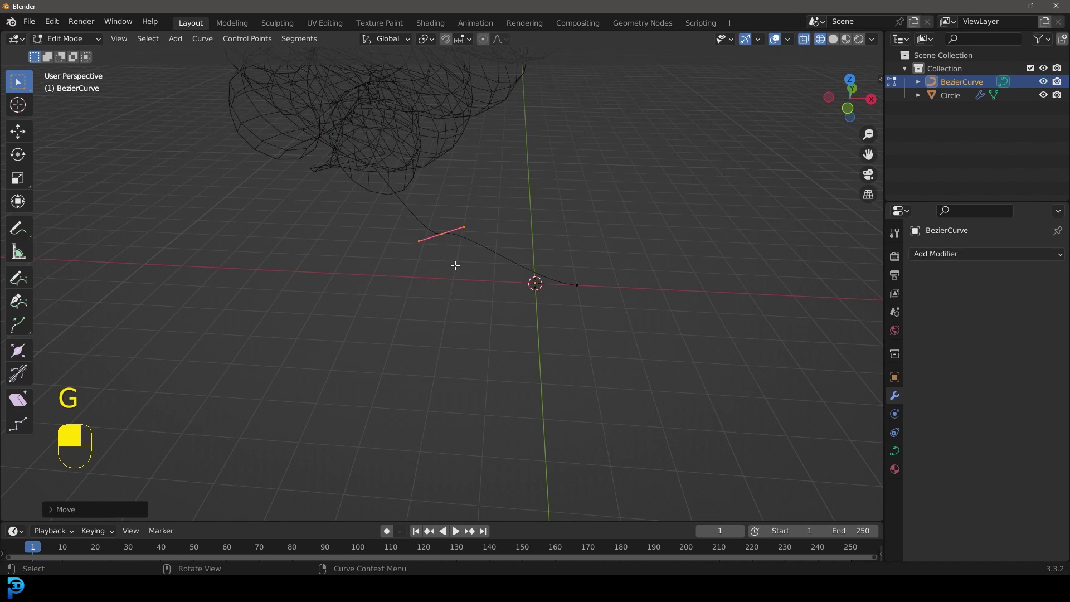
key("r")
left_click(504, 313)
Examine the curve's control points and how the rope deforms along them, and return to Object Mode
middle_click_drag(504, 313, 449, 217)
key("a")
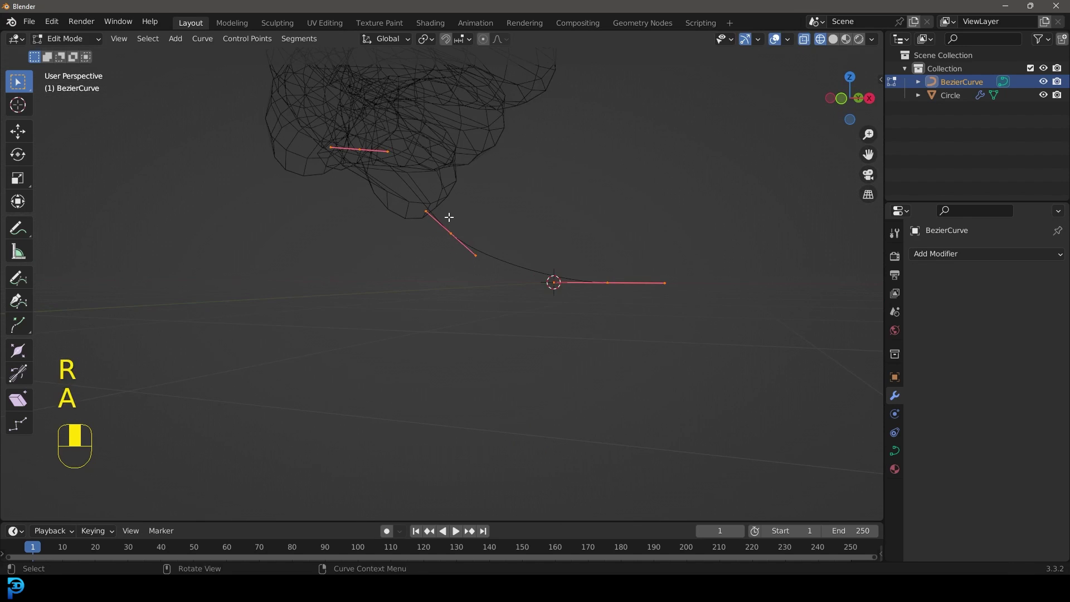
left_click_drag(321, 99, 379, 153)
left_click_drag(411, 190, 472, 253)
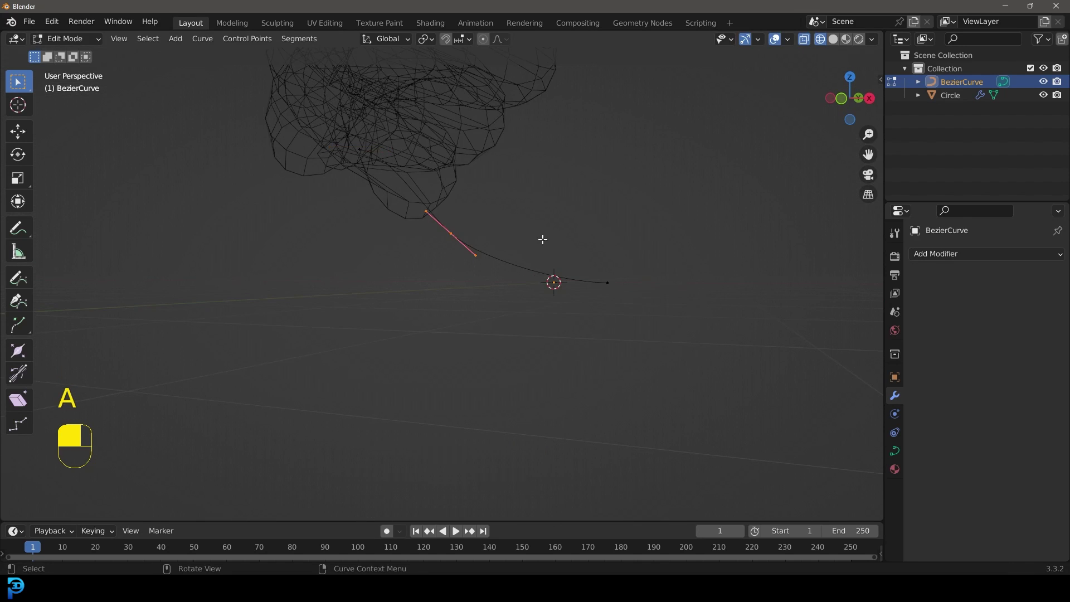
scroll(543, 239, "up", 3)
left_click_drag(628, 223, 839, 345)
middle_click_drag(597, 304, 566, 394, "shift")
scroll(566, 394, "down", 10)
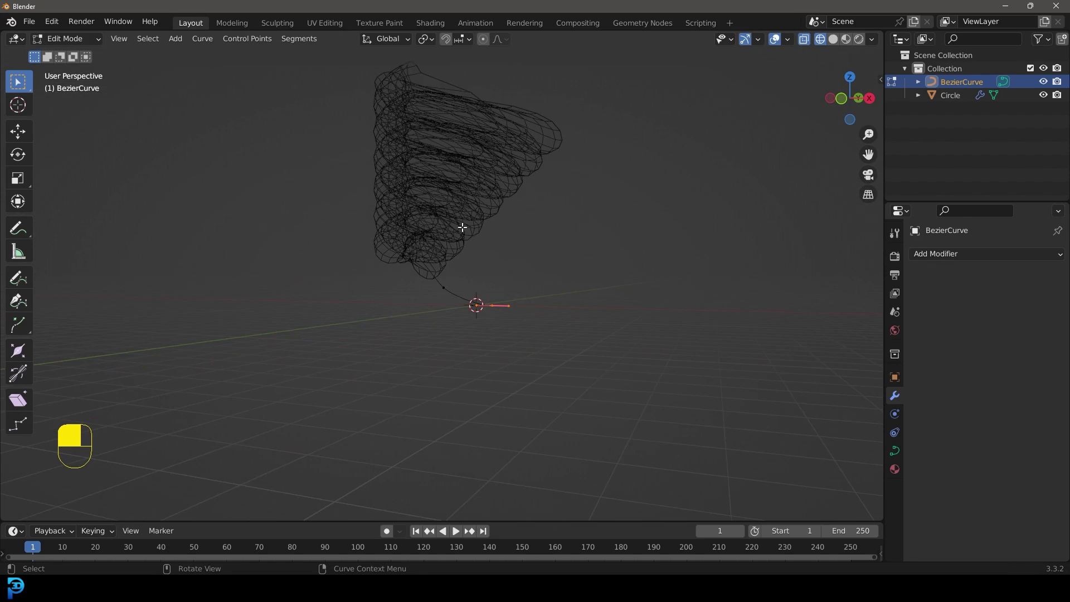
middle_click_drag(433, 249, 448, 294, "shift")
key("Tab")
scroll(469, 244, "up", 3)
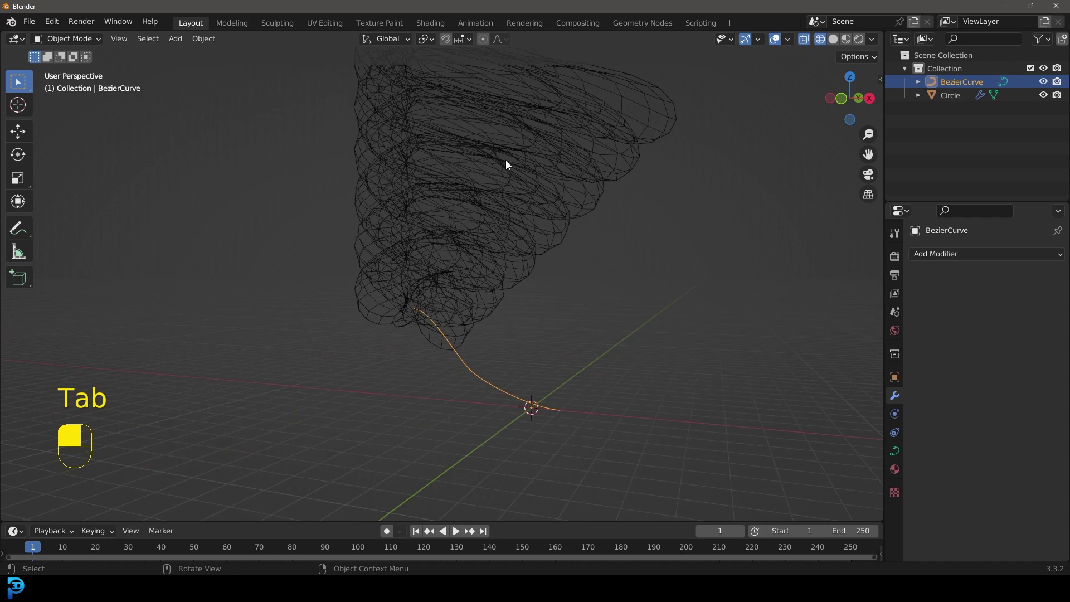
Select the rope, set its Curve modifier's deform axis to Z, and view the result in Solid shading
left_click(506, 159)
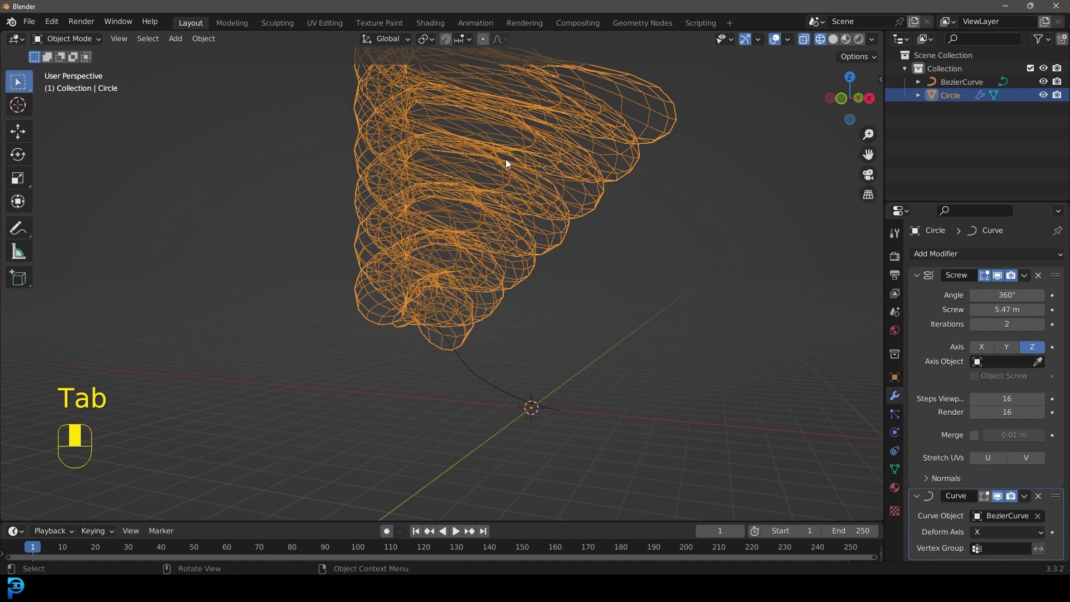
left_click(986, 532)
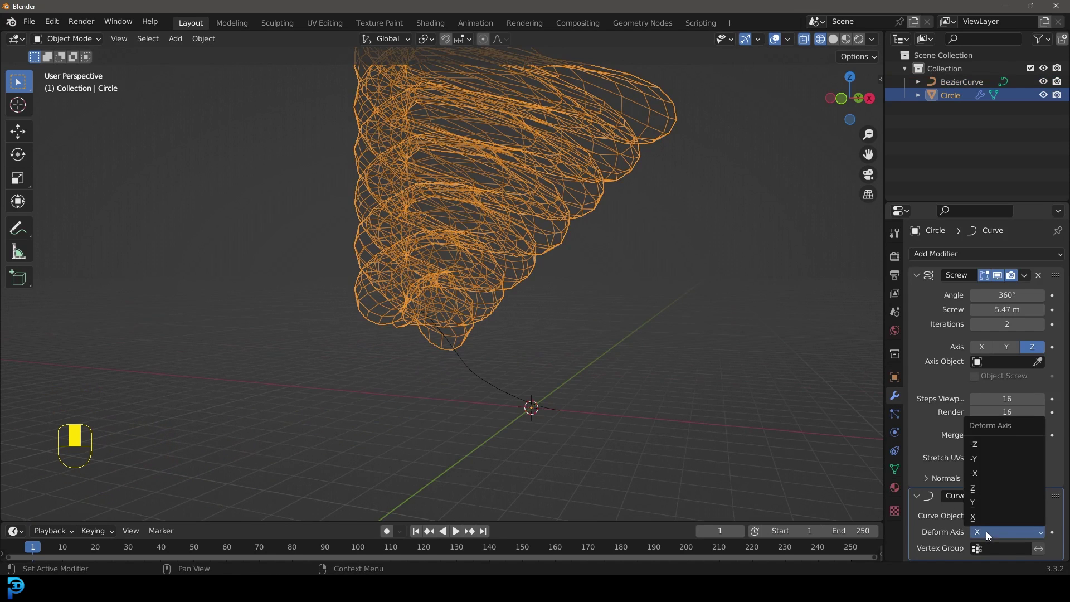
left_click(991, 487)
middle_click_drag(573, 423, 533, 413)
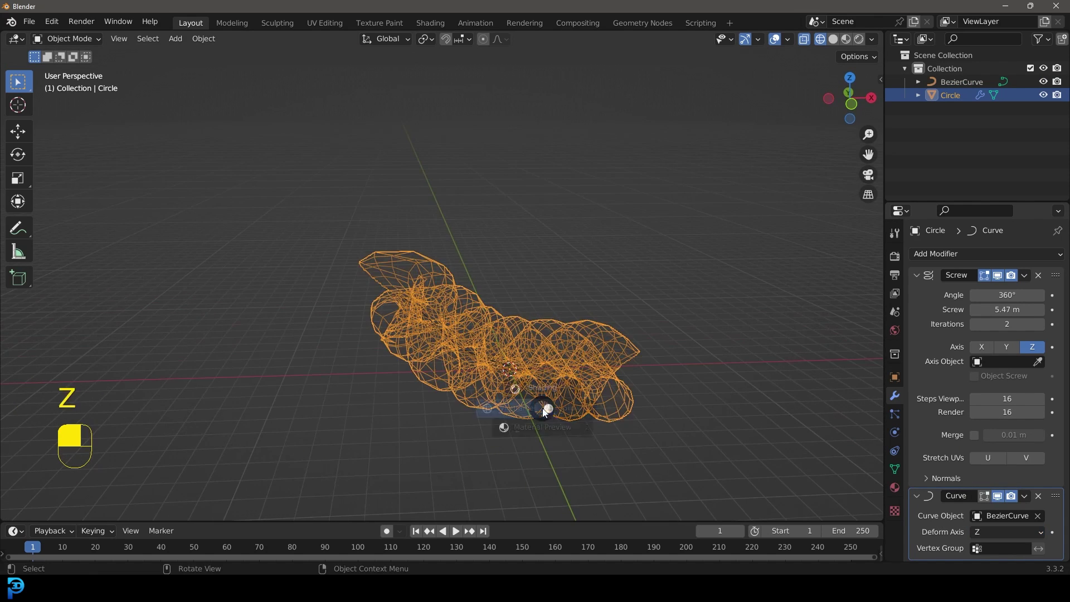
left_click(545, 412)
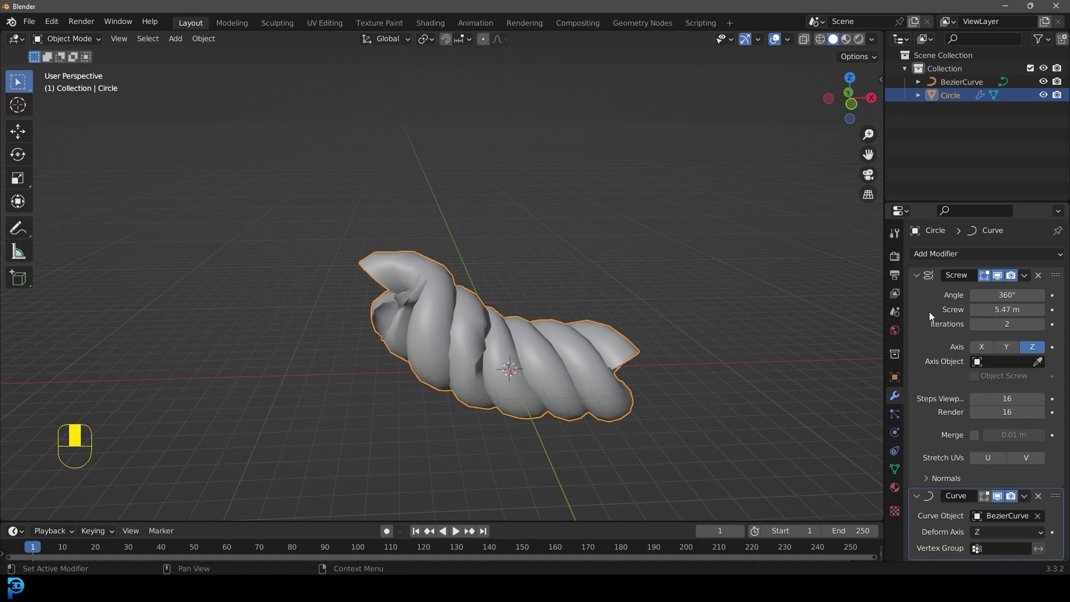
Raise the rope's Screw modifier iterations to 4 and switch the viewport to Wireframe shading
left_click(1041, 326)
scroll(662, 357, "down", 2)
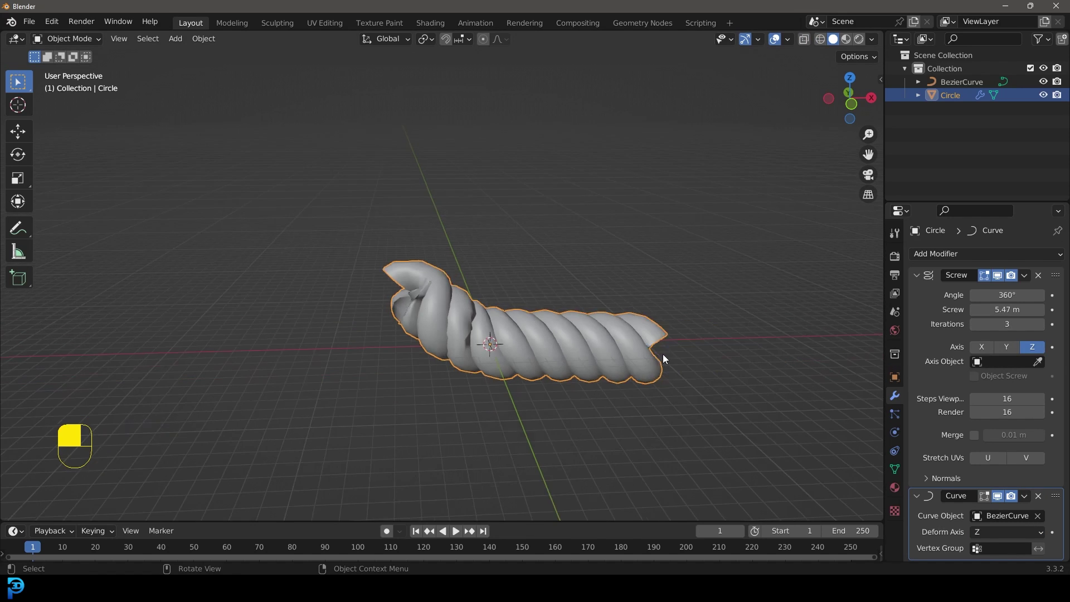
middle_click_drag(662, 357, 536, 338, "shift")
scroll(536, 338, "up", 1)
key("z")
left_click(413, 344)
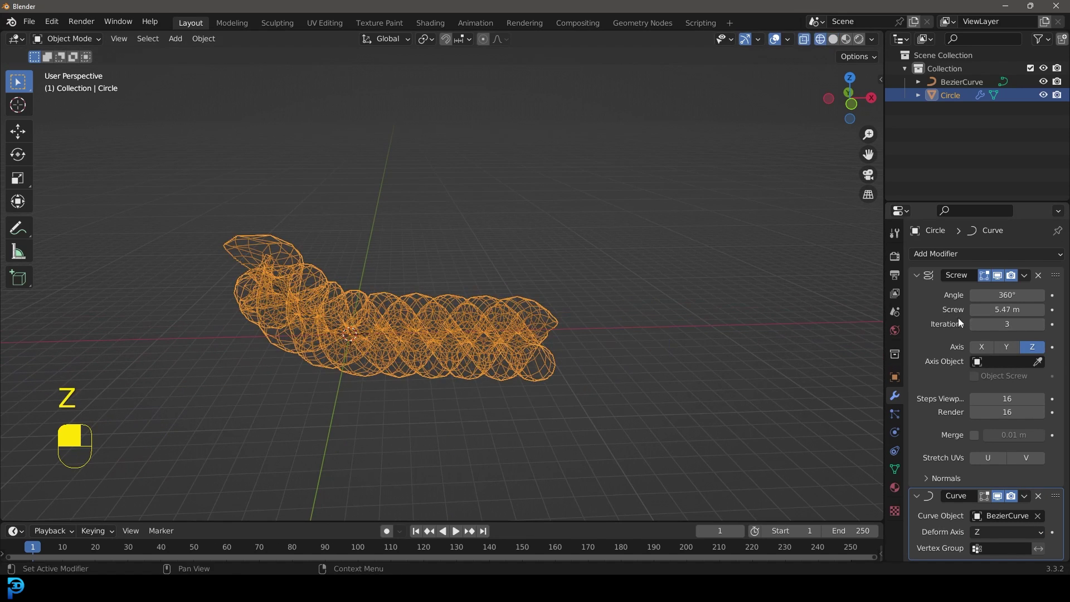
left_click(1041, 325)
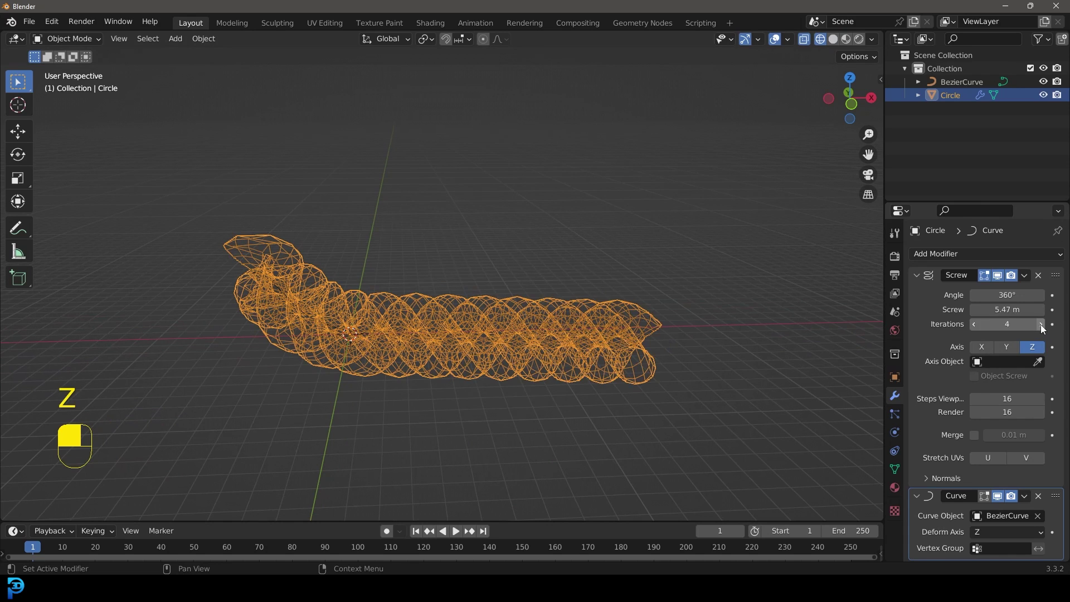
Rotate all of the Bezier curve's control points about -105 degrees in front view to stand the rope upright, and move them toward positive X
left_click(337, 331)
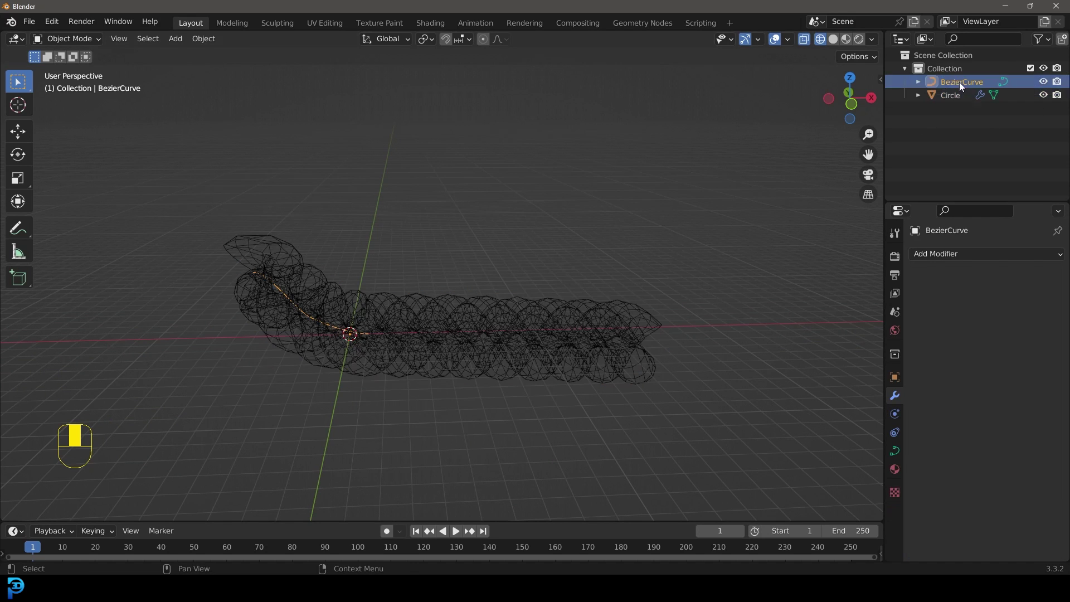
key("Tab")
key("KP_1")
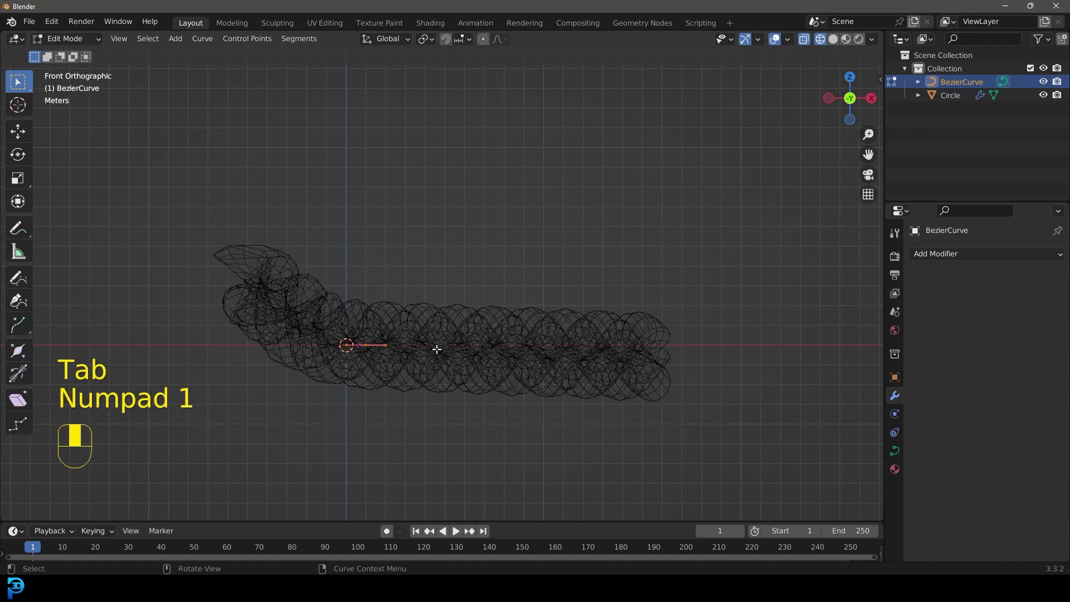
key("a")
middle_click_drag(375, 394, 437, 392, "shift")
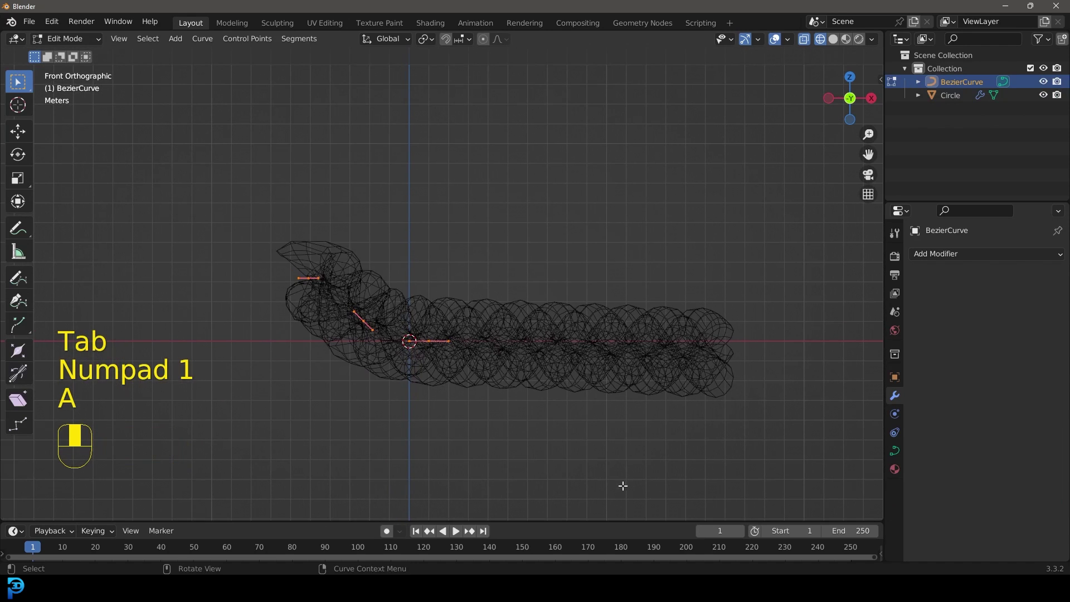
left_click_drag(221, 151, 220, 152)
key("r")
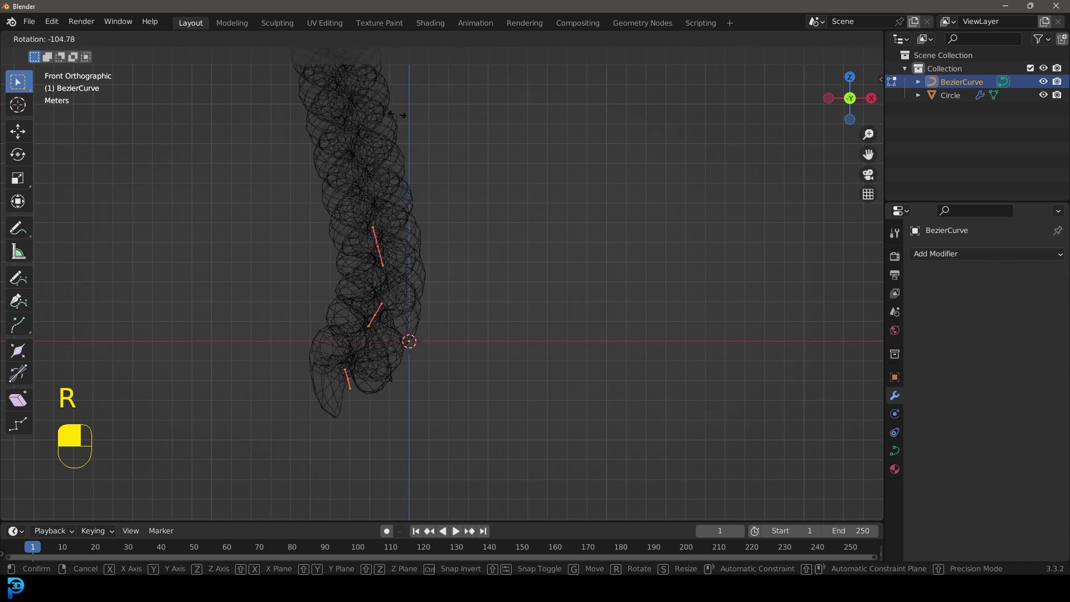
left_click(394, 139)
key("g")
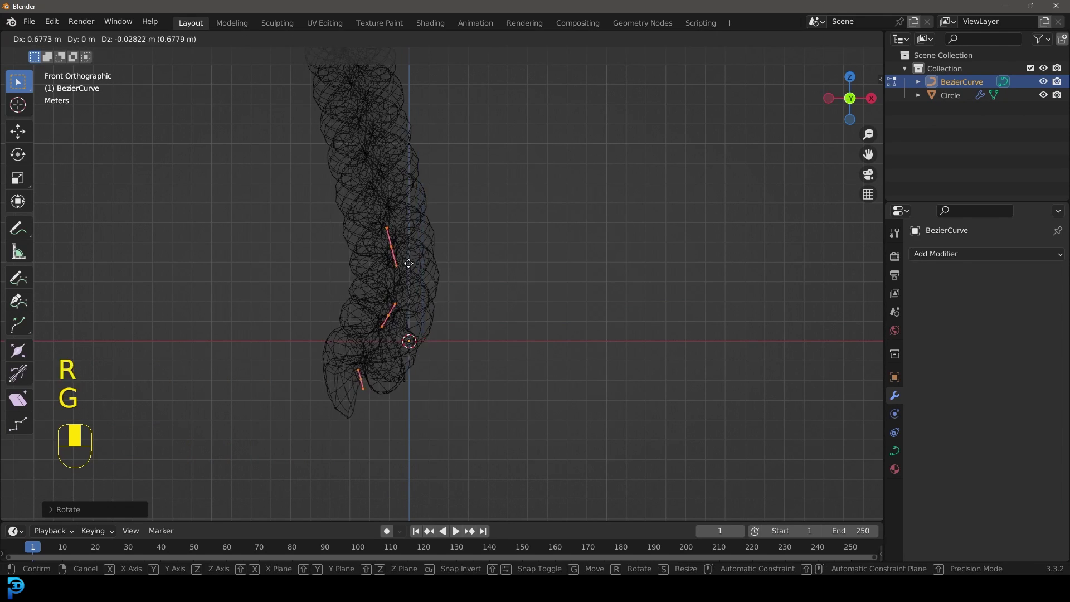
left_click(446, 246)
Move the curve's lowest control point toward positive X to straighten the rope's base, and check it in Solid and Wireframe shading
left_click_drag(451, 433, 351, 364)
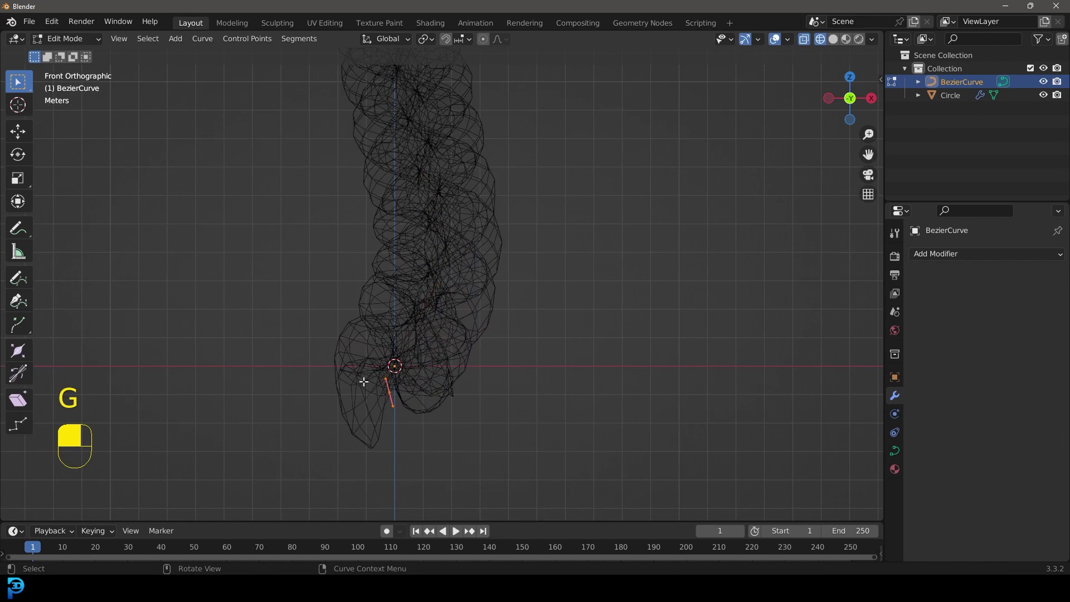
key("g")
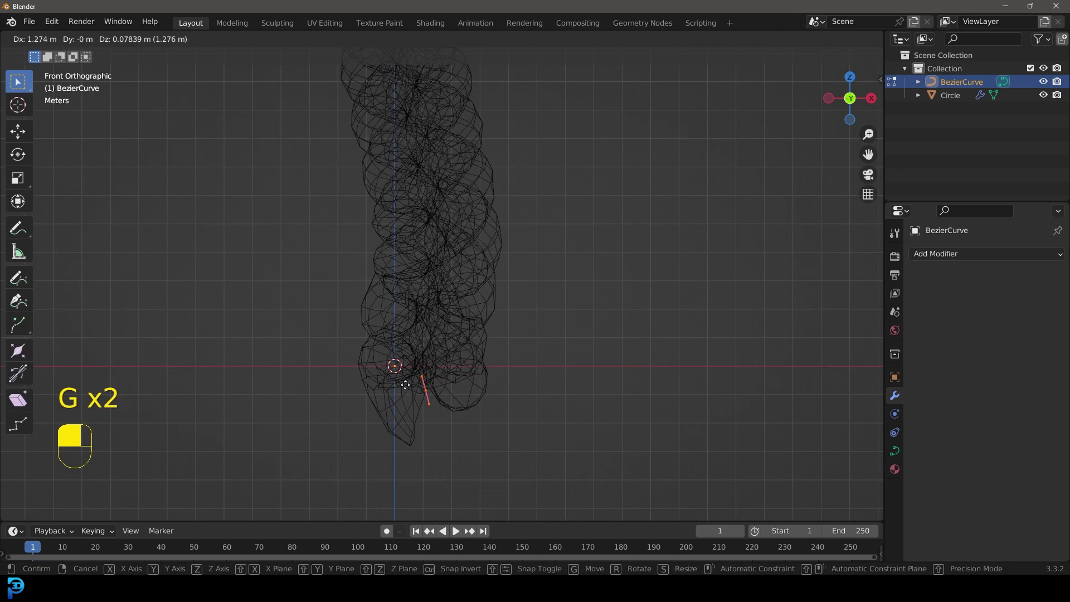
left_click(412, 384)
key("z")
left_click(502, 385)
scroll(455, 286, "down", 3)
key("z")
left_click(342, 251)
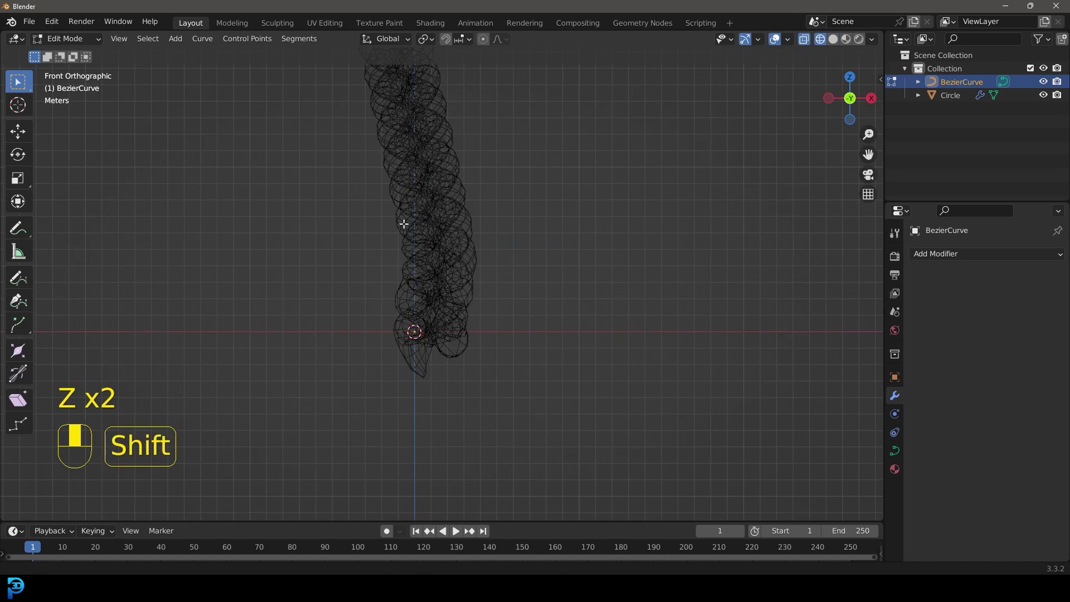
Select the curve's top control point and move it up and outward by about 4.6 m
middle_click_drag(404, 222, 396, 315, "shift")
left_click_drag(329, 175, 457, 265)
left_click_drag(292, 209, 458, 356)
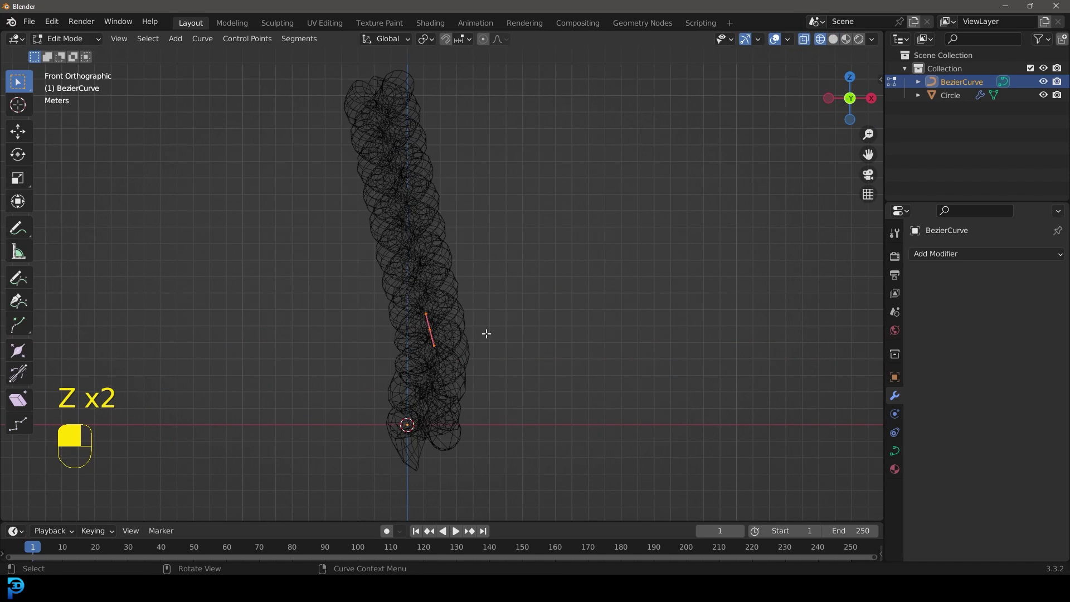
middle_click_drag(486, 334, 409, 340)
key("g")
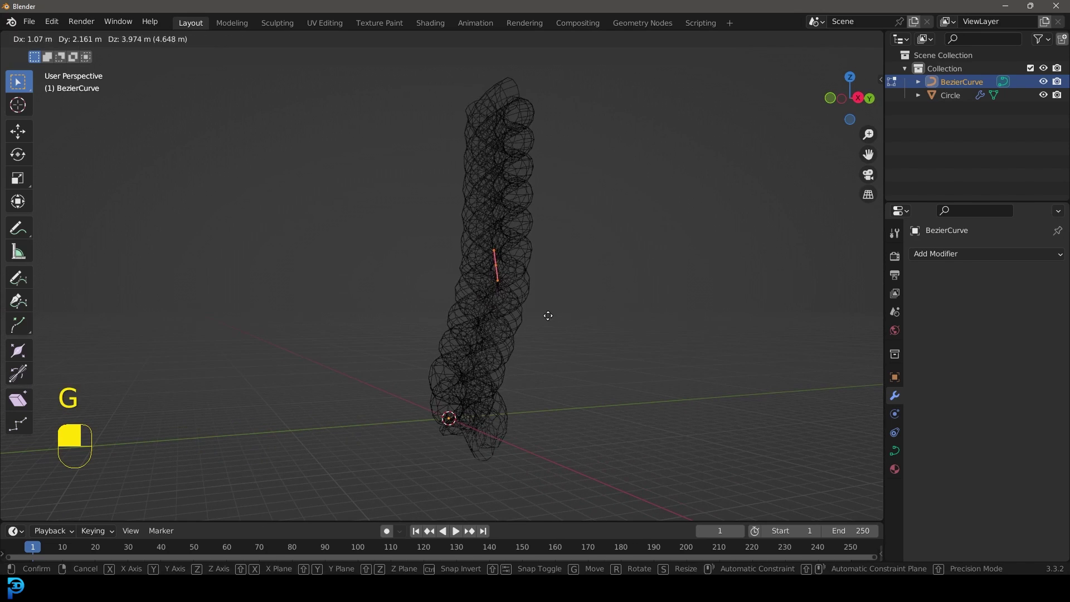
left_click(551, 313)
Extrude the curve's top point outward by about 8.5 m, then scale and rotate the new point's handles to smooth the rope
key("e")
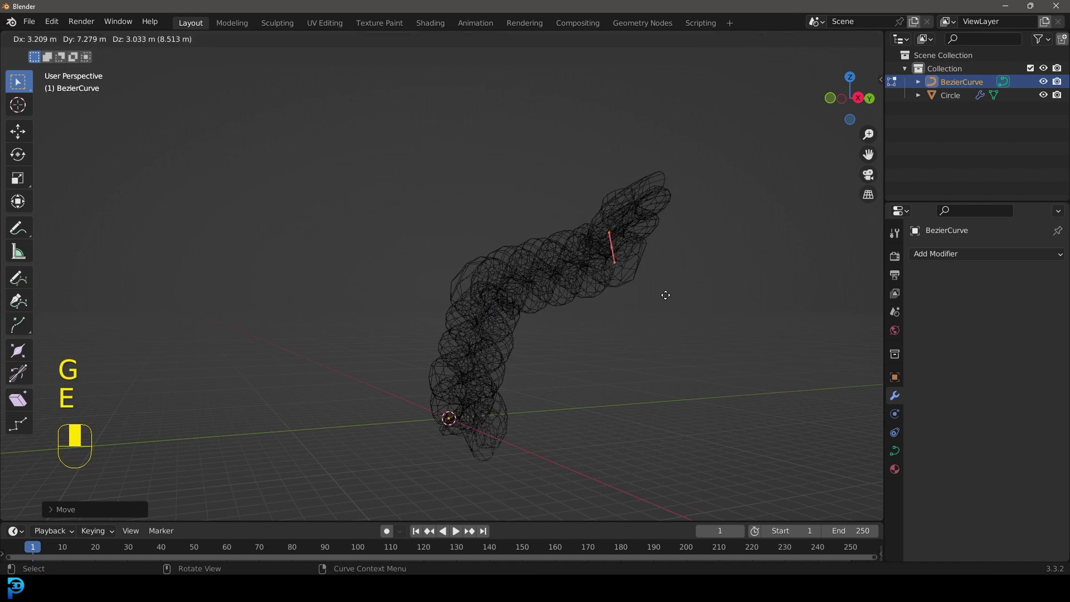
left_click(665, 295)
middle_click_drag(666, 295, 442, 349, "shift")
key("z")
left_click(522, 345)
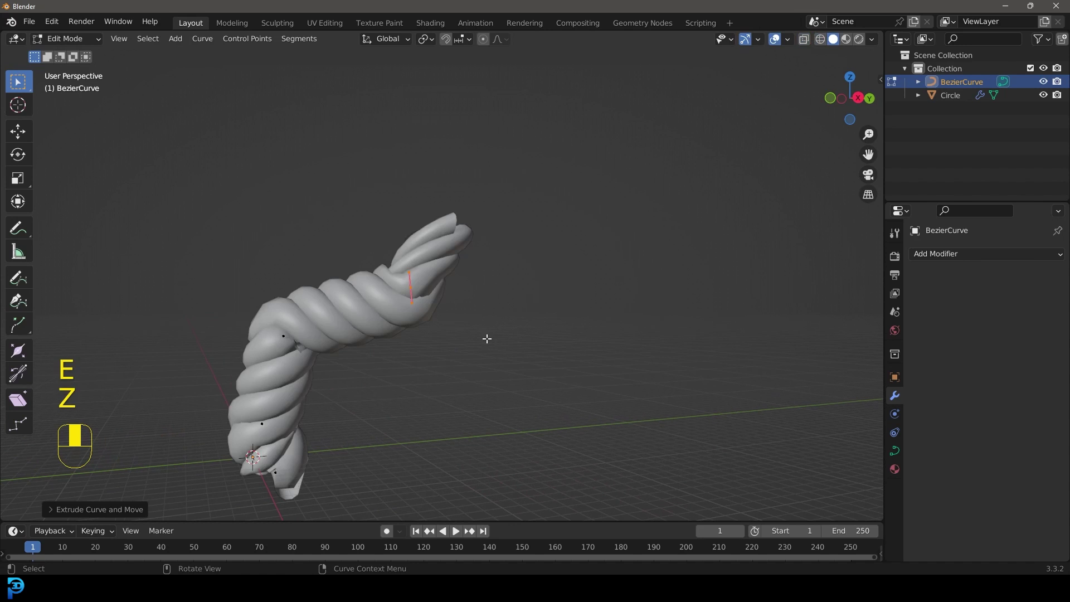
key("s")
left_click(547, 394)
key("r")
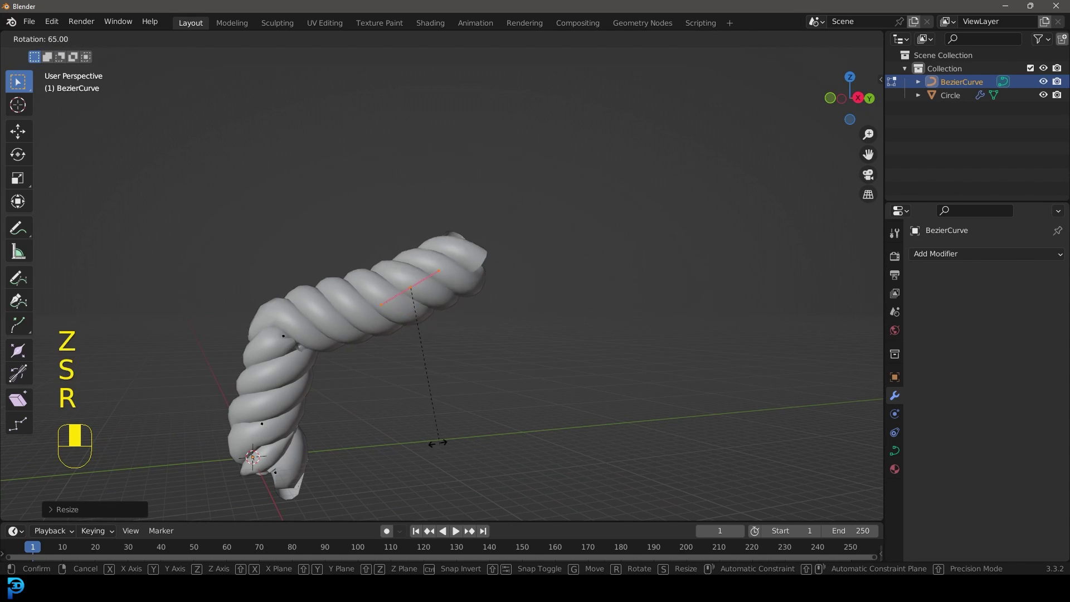
left_click(358, 401)
Extrude the curve's end point outward by about 13.1 m and rotate its handles in top view to begin a turn
key("e")
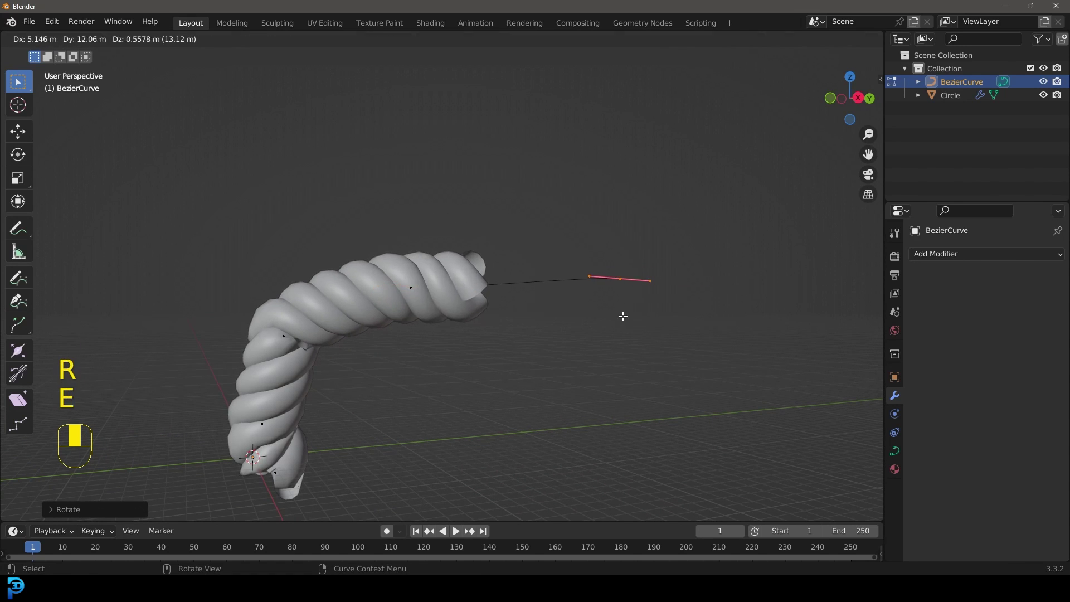
left_click(623, 316)
middle_click_drag(623, 316, 442, 318, "shift")
key("KP_7")
key("r")
left_click(408, 402)
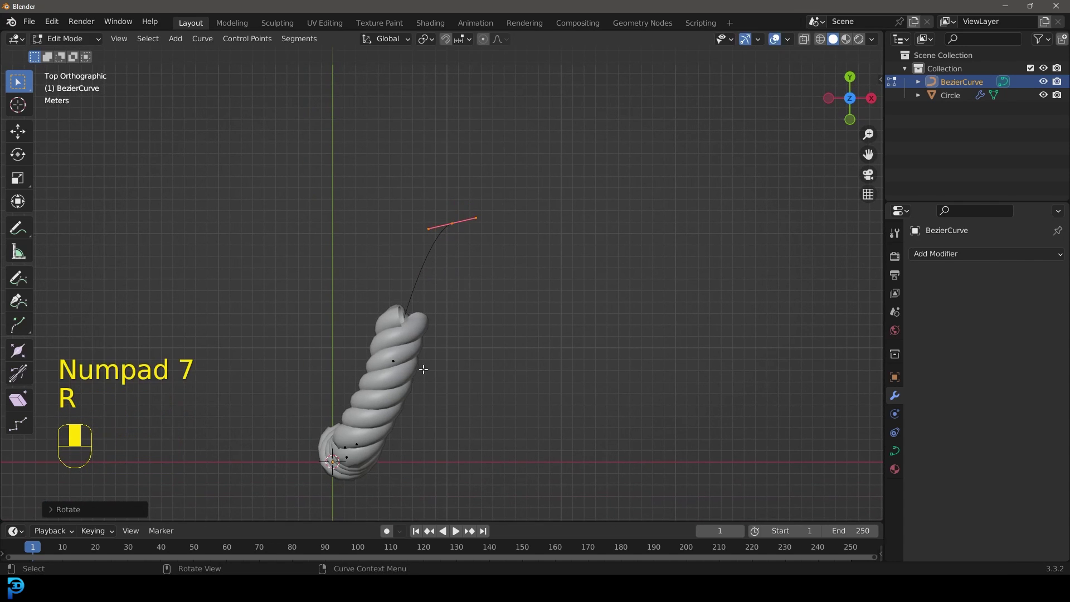
Extrude the curve's end toward positive X, rotate and enlarge its handles, and scale the previous point's handles to round the bend
key("e")
key("r")
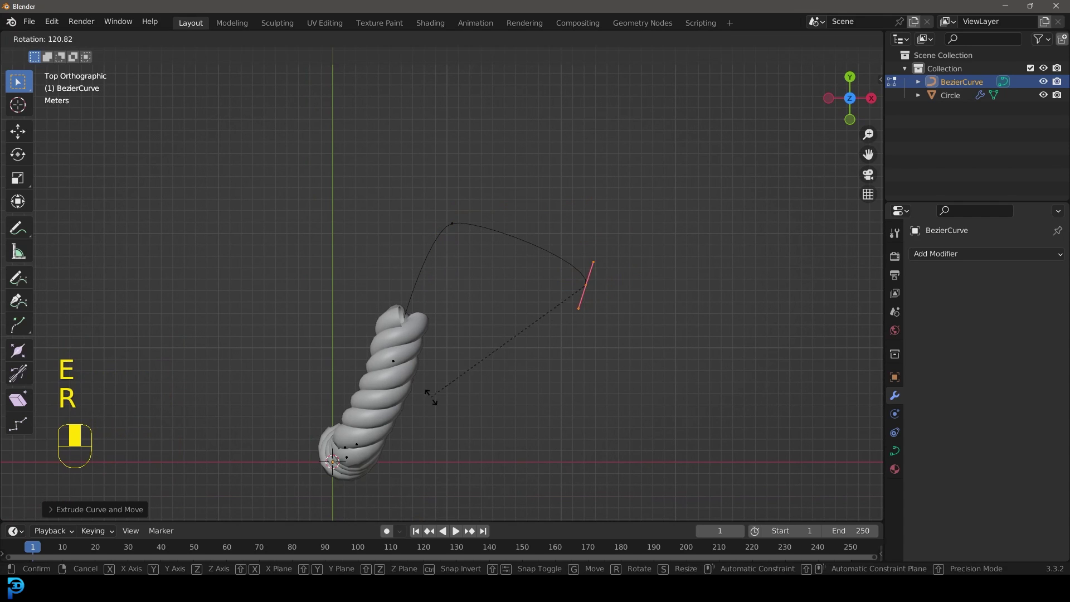
key("s")
left_click(657, 458)
left_click_drag(435, 203, 485, 269)
key("s")
left_click(559, 368)
Extrude the curve's end toward negative Y in top view and rotate its handles to turn the curve back inward
left_click_drag(629, 345, 575, 266)
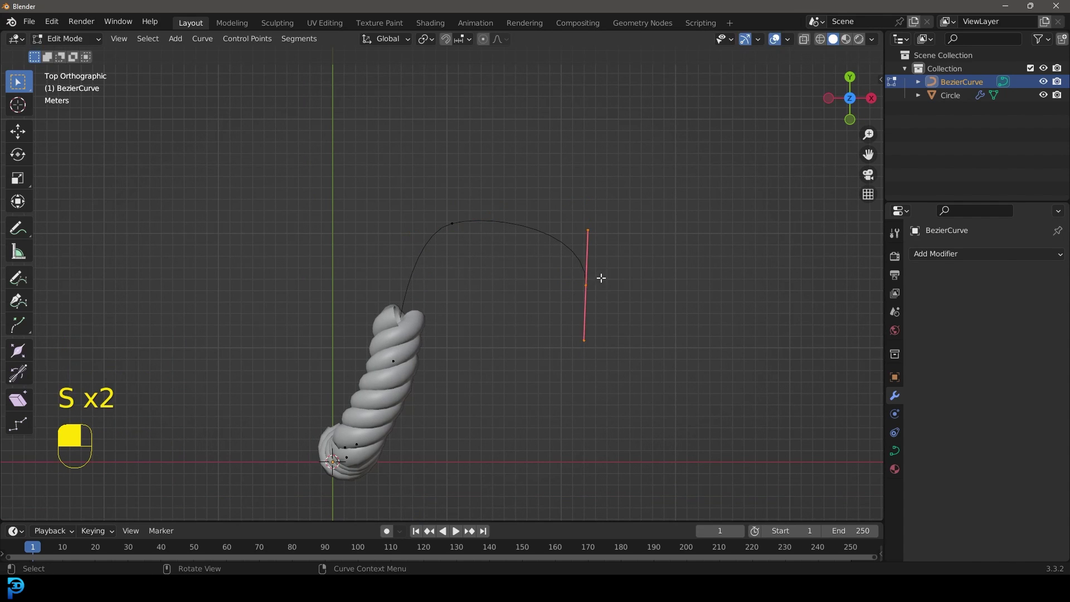
key("e")
left_click(574, 404)
key("r")
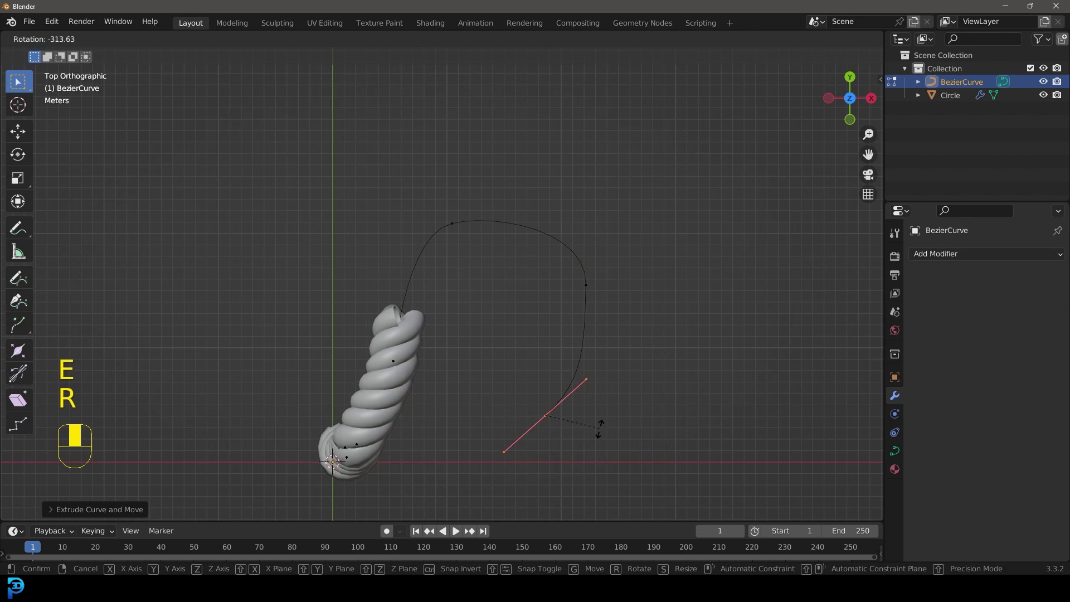
left_click(578, 448)
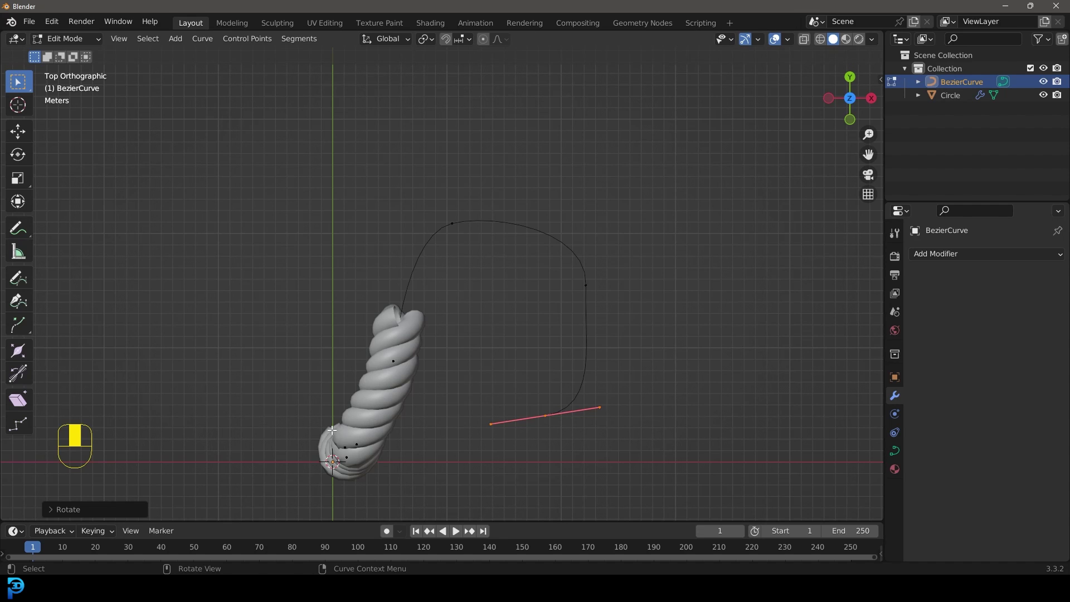
Extrude the curve's end point up and back across the earlier part of the curve to form a loop
scroll(385, 238, "down", 2)
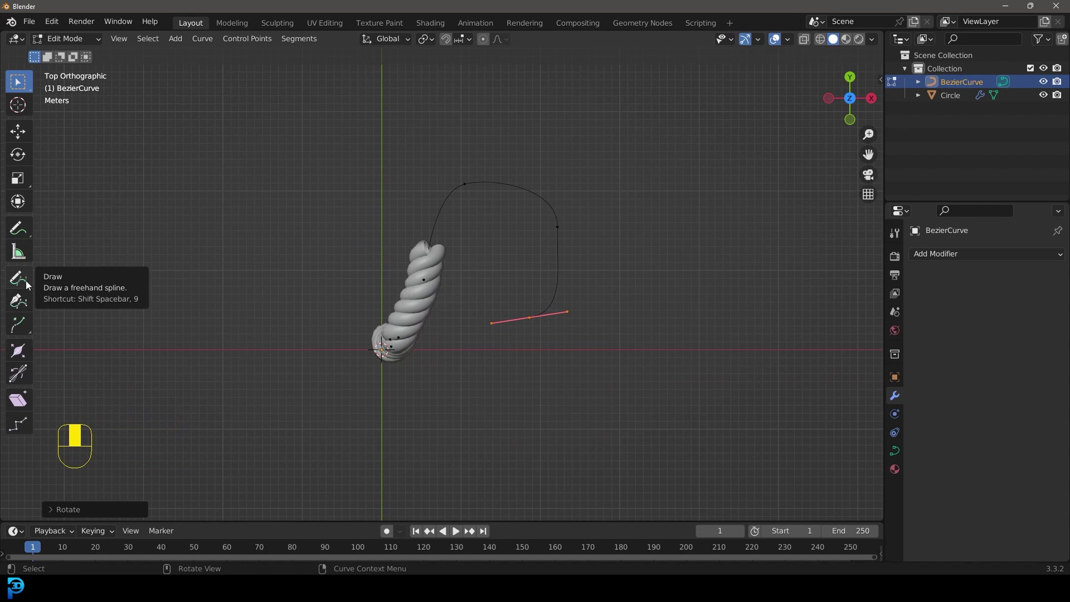
middle_click_drag(492, 375, 517, 334)
key("e")
left_click(370, 234)
scroll(362, 233, "up", 1)
Extrude the end point about 11 m further outward and down, rotate its handles, and return to Object Mode
key("e")
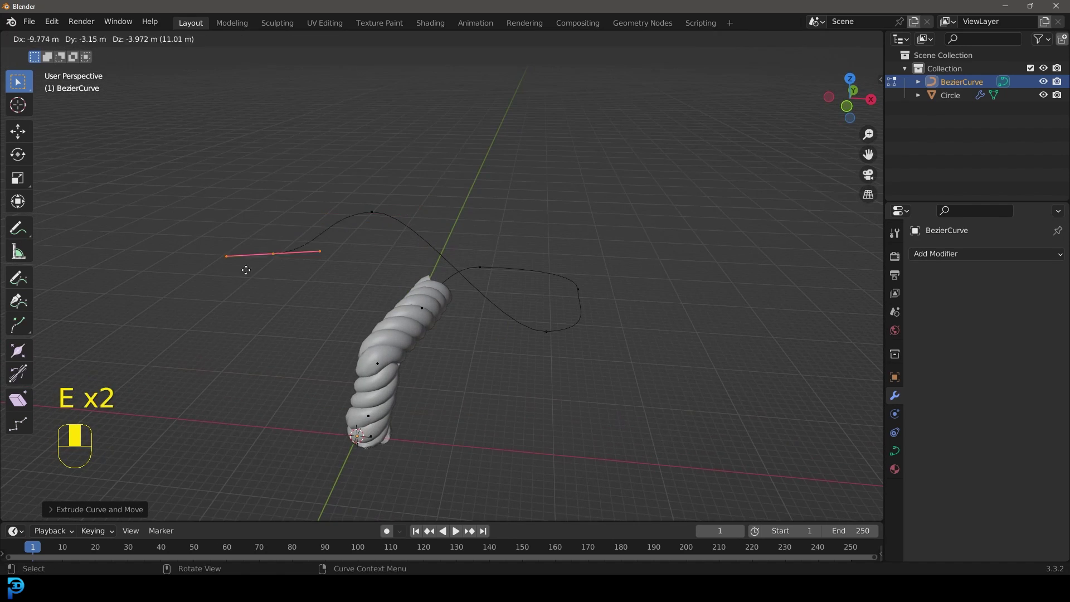
key("r")
left_click(247, 184)
middle_click_drag(410, 257, 363, 240)
key("Tab")
Set the rope's Screw modifier iterations to 17 to extend it along the curve, and collapse both modifiers
left_click(389, 319)
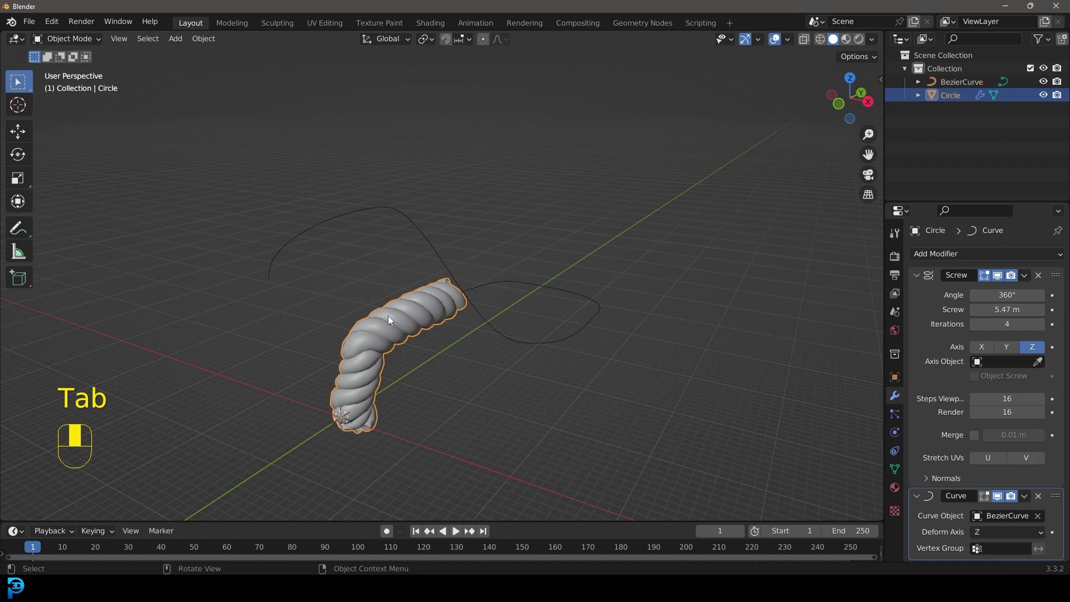
left_click_drag(1006, 324, 1042, 324)
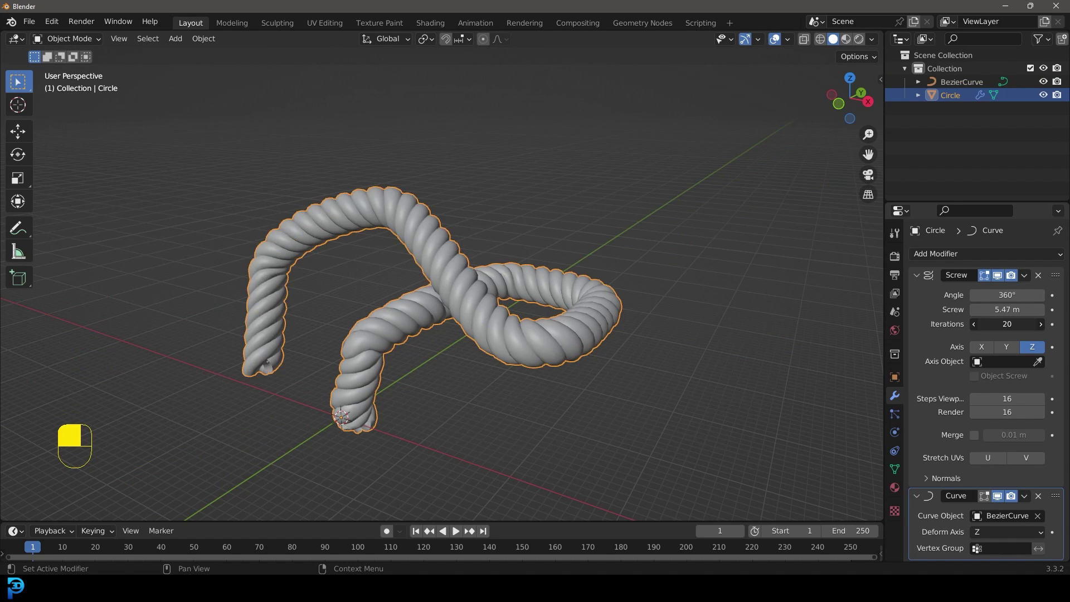
key("z")
left_click(535, 226)
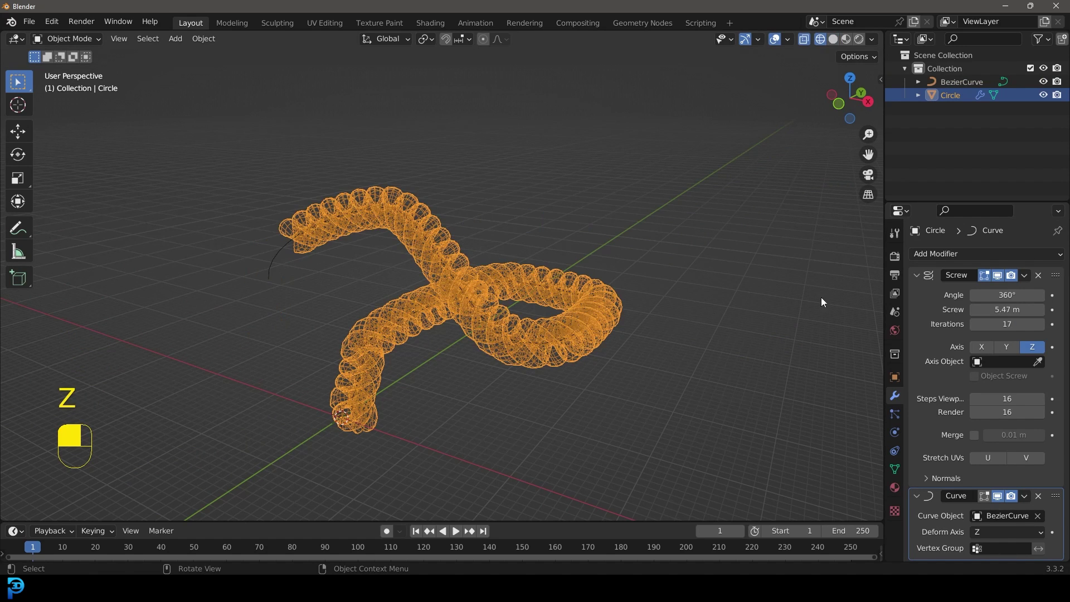
left_click(923, 279)
left_click(923, 293)
Examine the rope's shape along the curve in Solid shading and its base mesh in Edit Mode
middle_click_drag(370, 311, 420, 328)
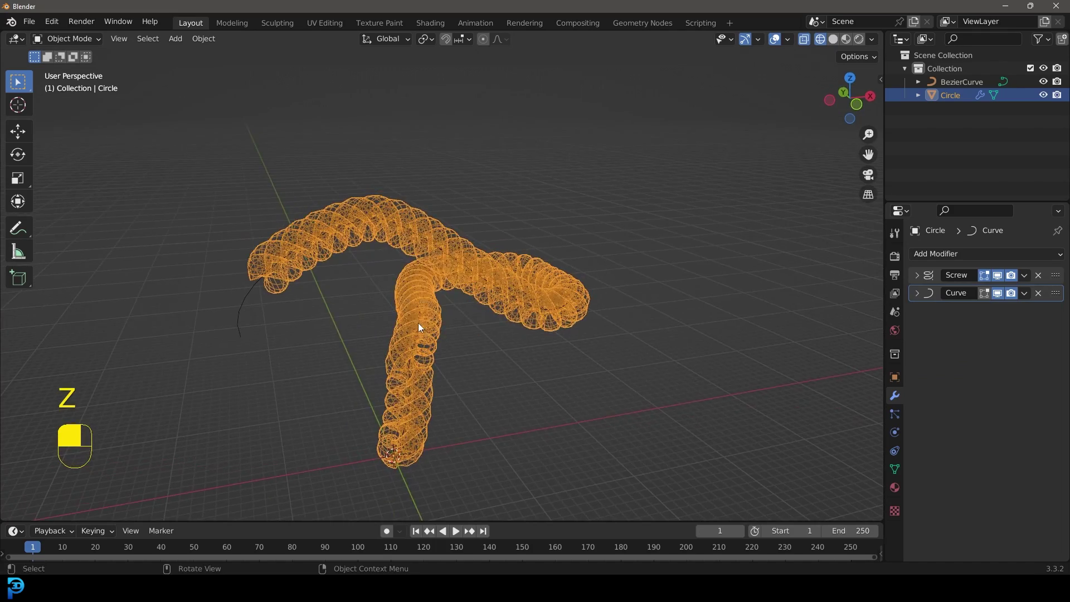
key("z")
left_click(496, 326)
scroll(507, 296, "up", 1)
mouse_move(507, 296)
middle_mouse_down()
mouse_move(384, 356)
mouse_move(442, 256)
mouse_move(462, 192)
middle_mouse_up()
scroll(453, 246, "up", 1)
key("Tab")
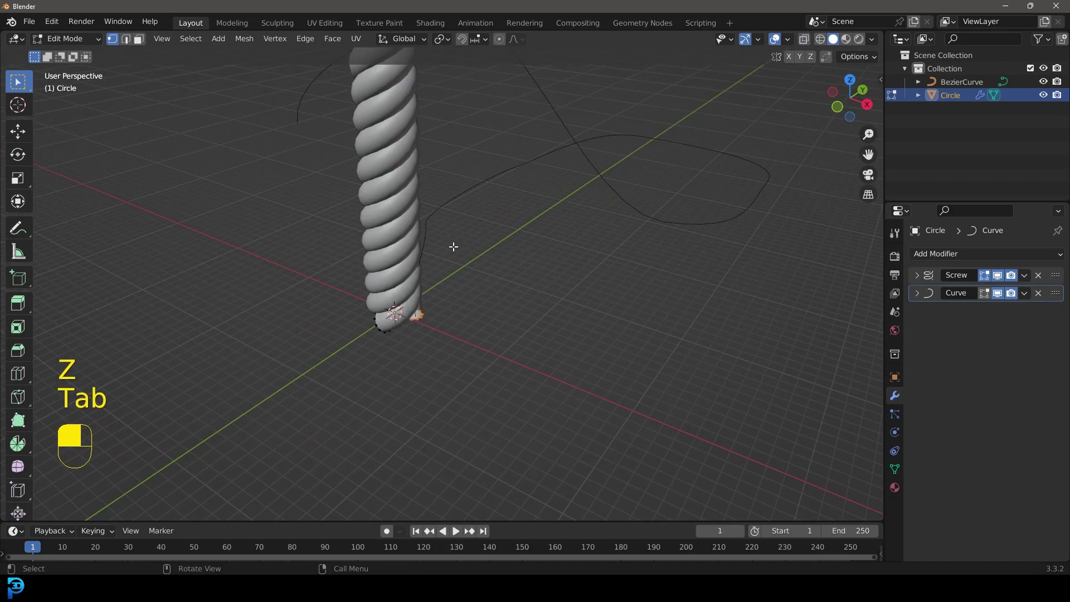
key("z")
key("Tab")
In Wireframe shading, edit the Bezier curve and rotate and enlarge the handles of the control point above its start about 2.7 times
key("z")
left_click(390, 246)
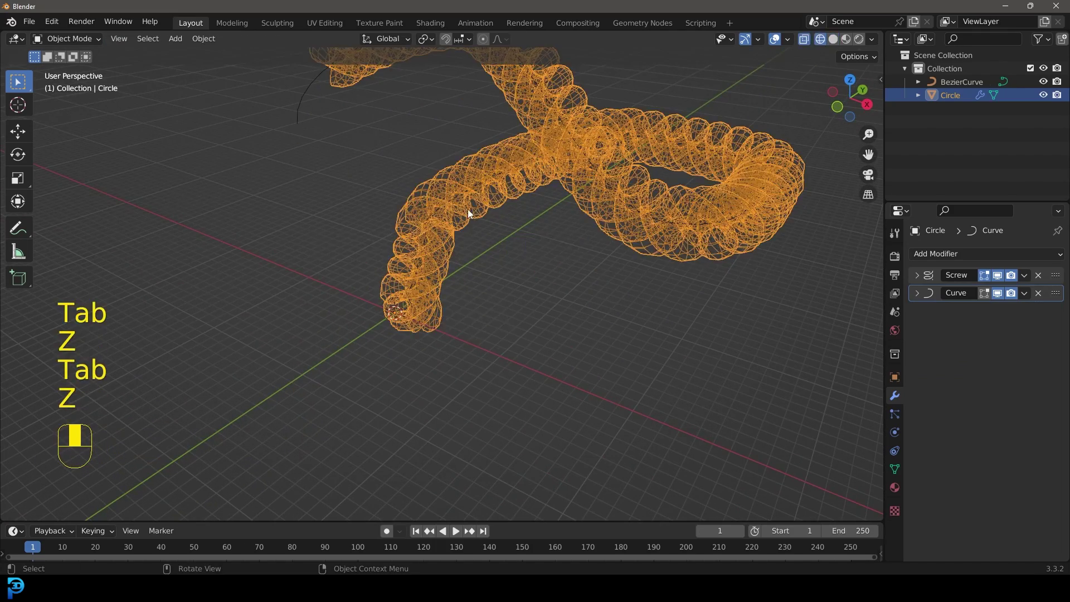
left_click(445, 222)
key("Tab")
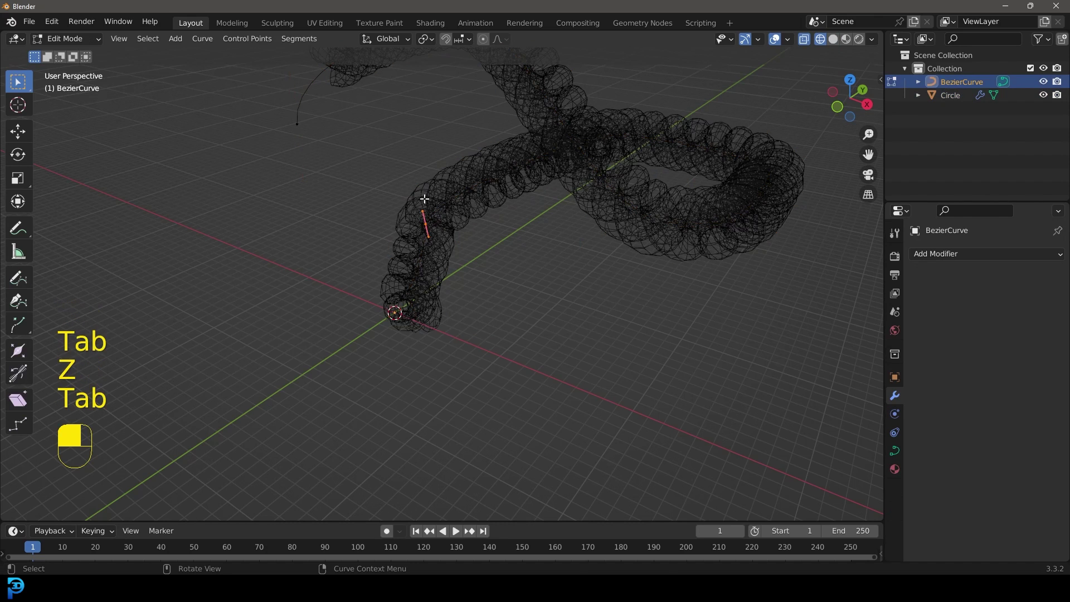
key("r")
key("s")
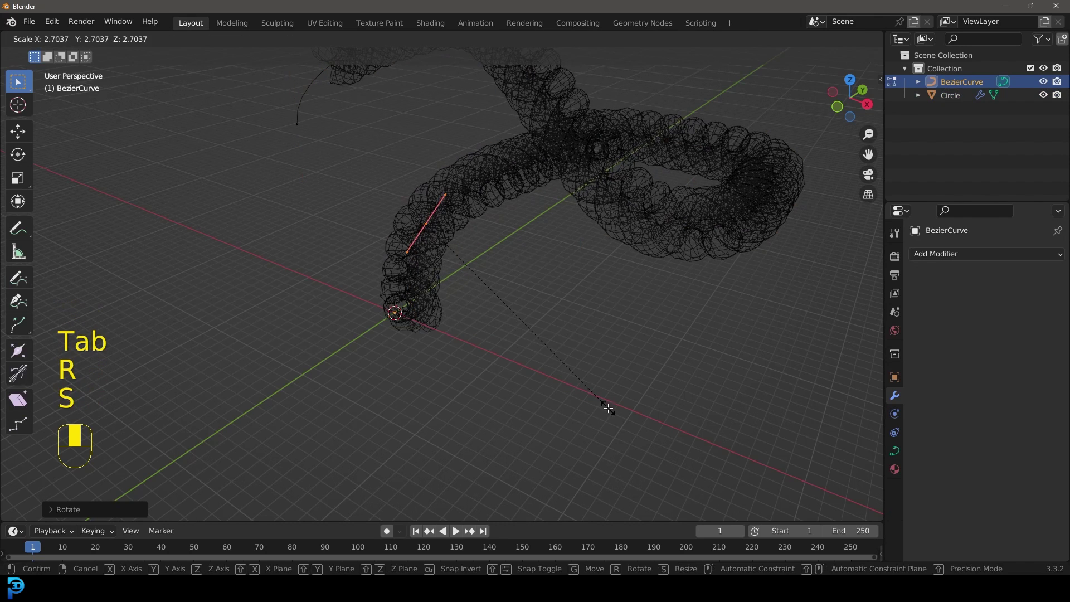
left_click(607, 408)
Move the curve's start point down and outward below the origin, and rotate and lengthen its handles to follow the rope
left_click_drag(459, 345, 367, 286)
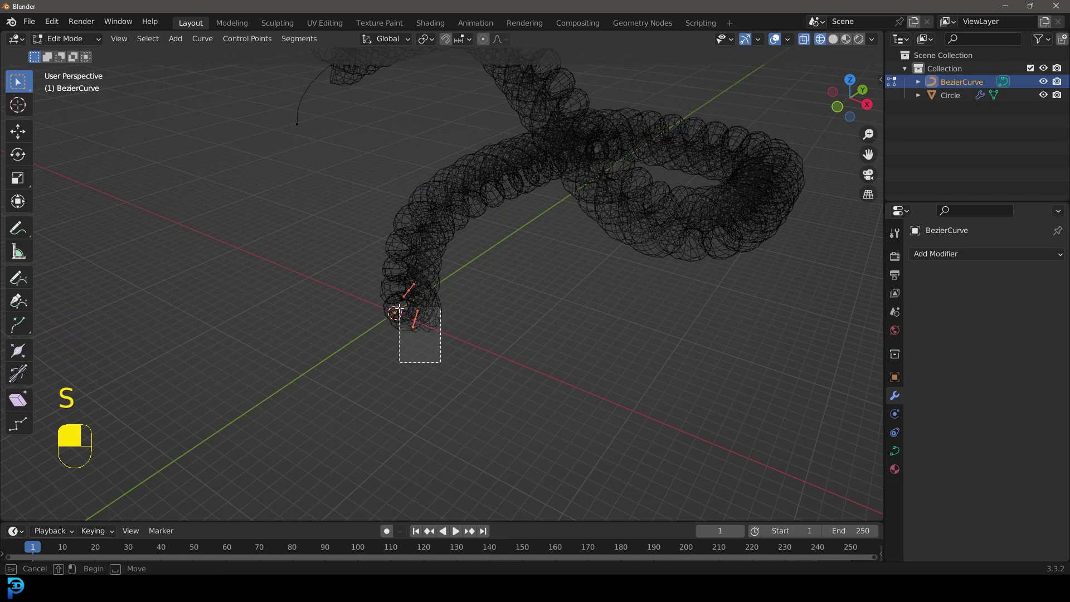
key("g")
left_click(490, 411)
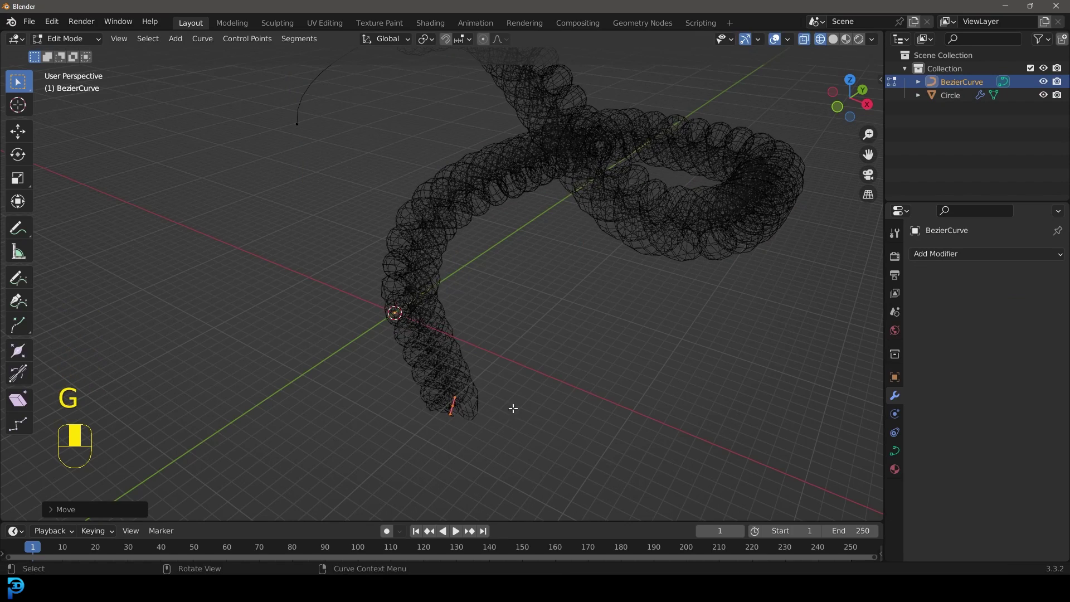
key("r")
left_click(488, 297)
key("s")
left_click(51, 448)
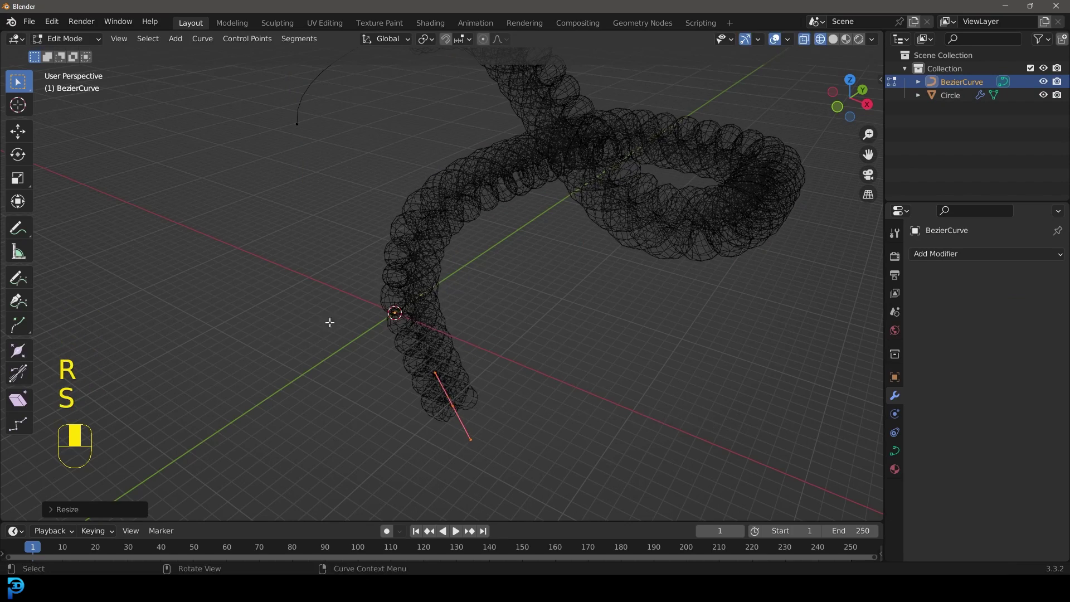
Switch back to Solid shading, check the reshaped rope from another side, and return to Object Mode
key("z")
left_click(402, 322)
scroll(524, 272, "down", 4)
middle_click_drag(532, 273, 398, 277)
scroll(536, 262, "up", 4)
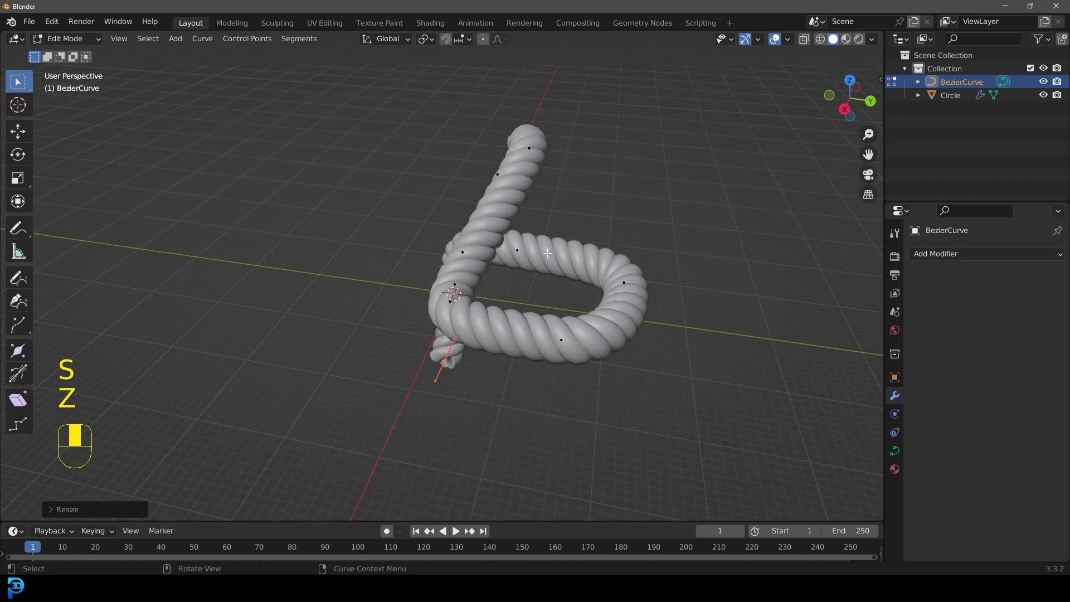
key("Tab")
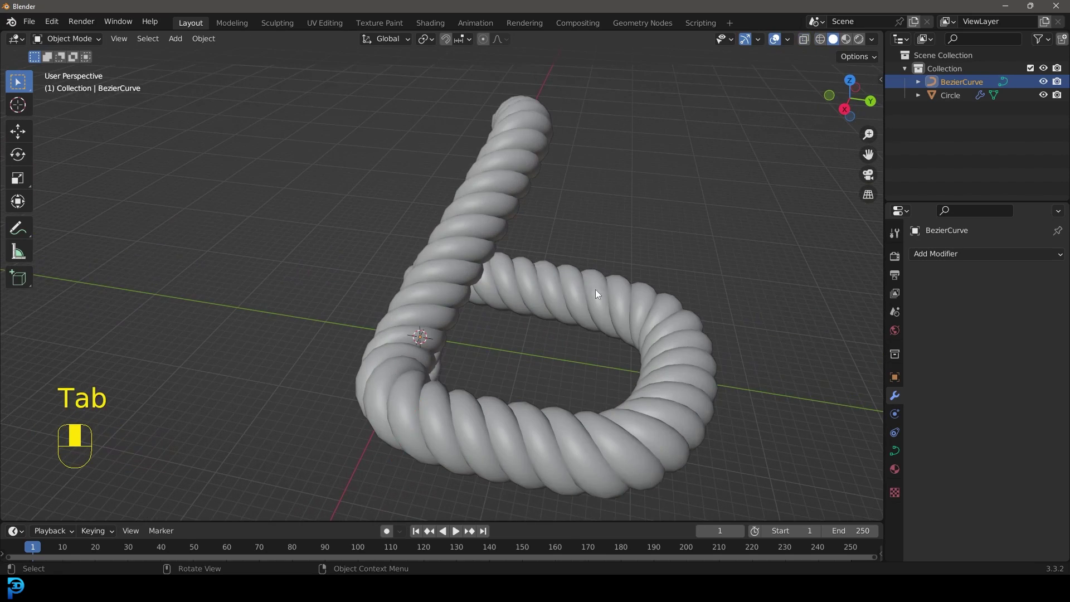
Select the rope mesh, open the Shading workspace, and create a new material for it
middle_click_drag(582, 229, 487, 137)
left_click(487, 137)
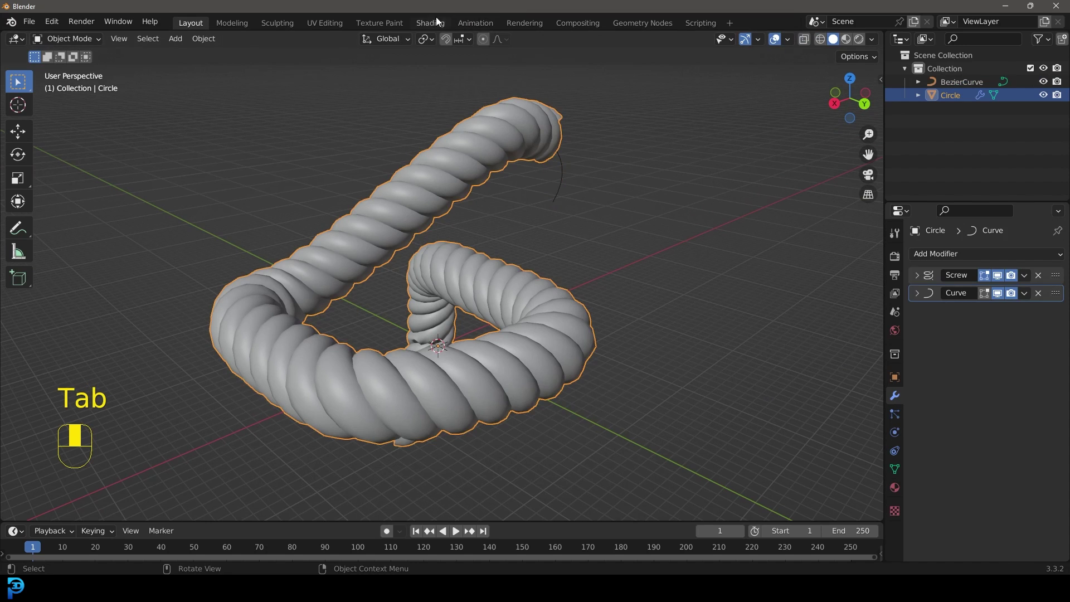
left_click(430, 22)
scroll(543, 229, "down", 4)
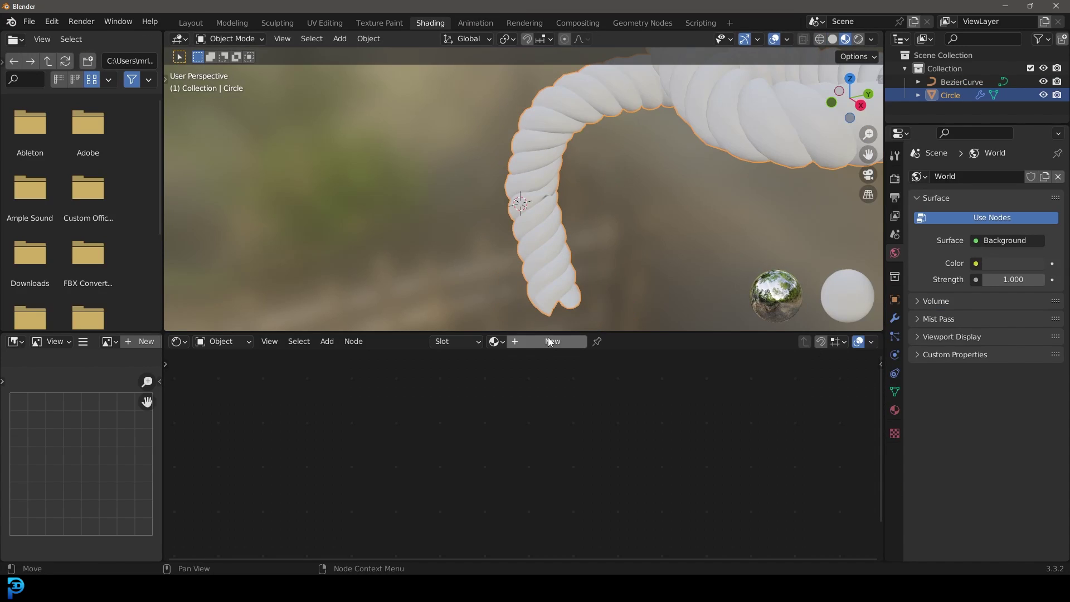
left_click(550, 341)
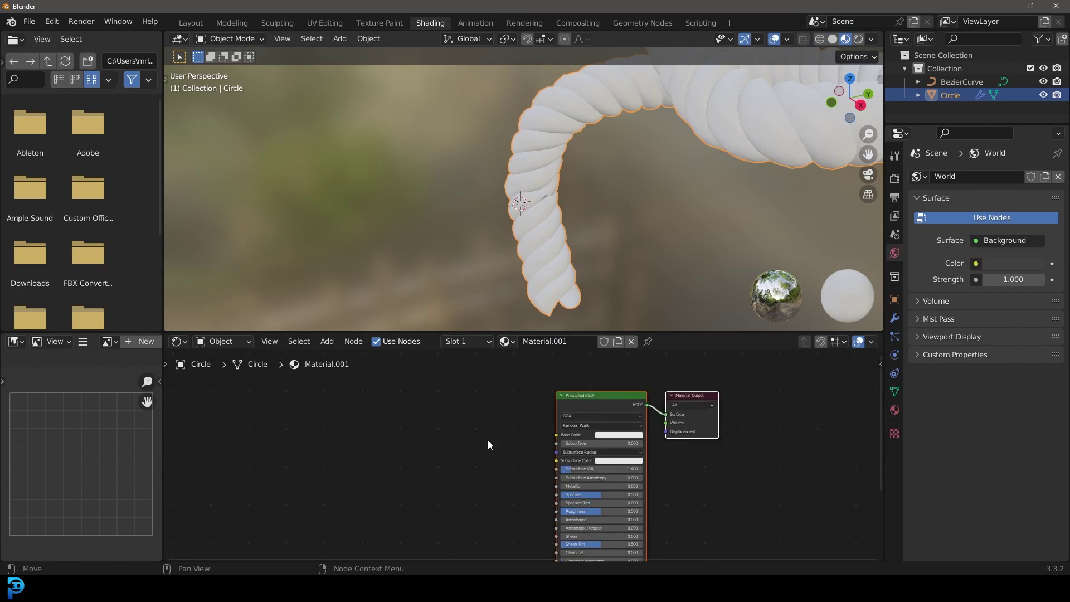
Add a Noise Texture node in front of the Principled BSDF
key("shift+a")
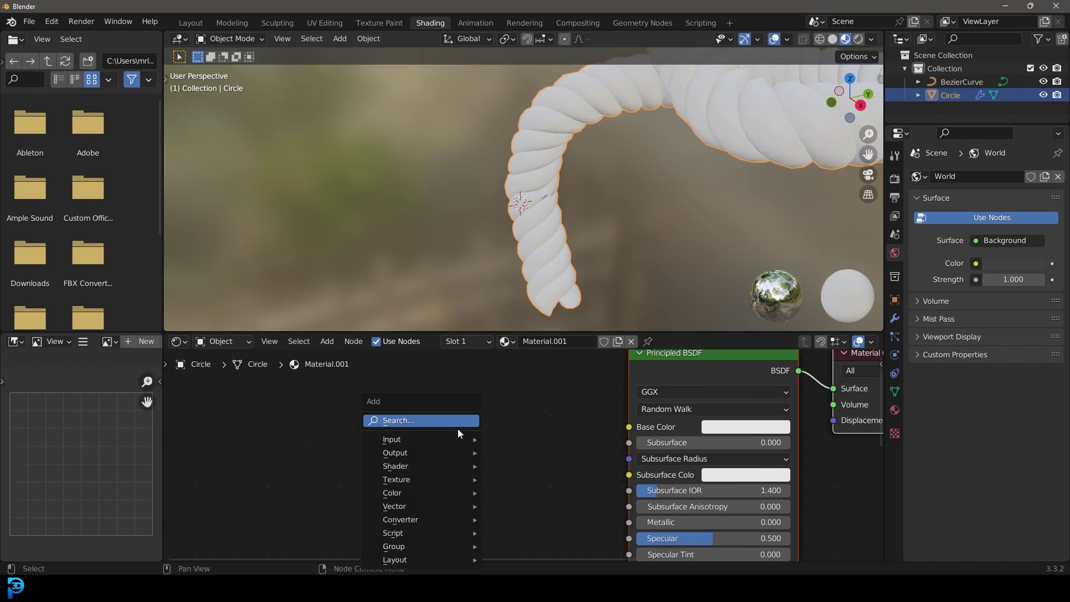
left_click(409, 420)
type("noi")
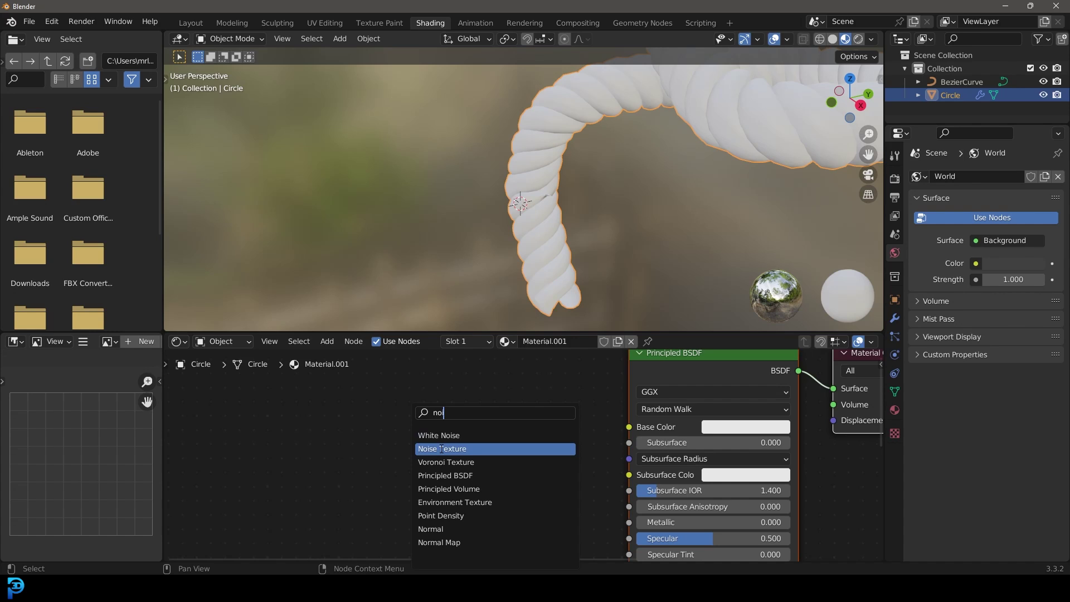
left_click(441, 449)
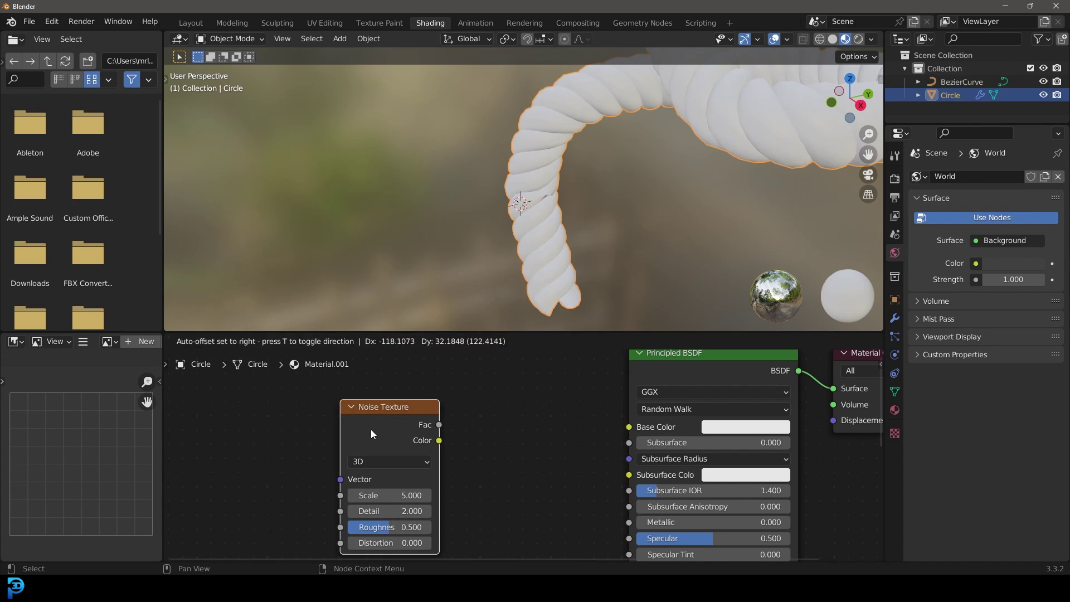
left_click(557, 464)
Add a Mapping node that feeds the Noise Texture's Vector input
left_click_drag(533, 456, 440, 450)
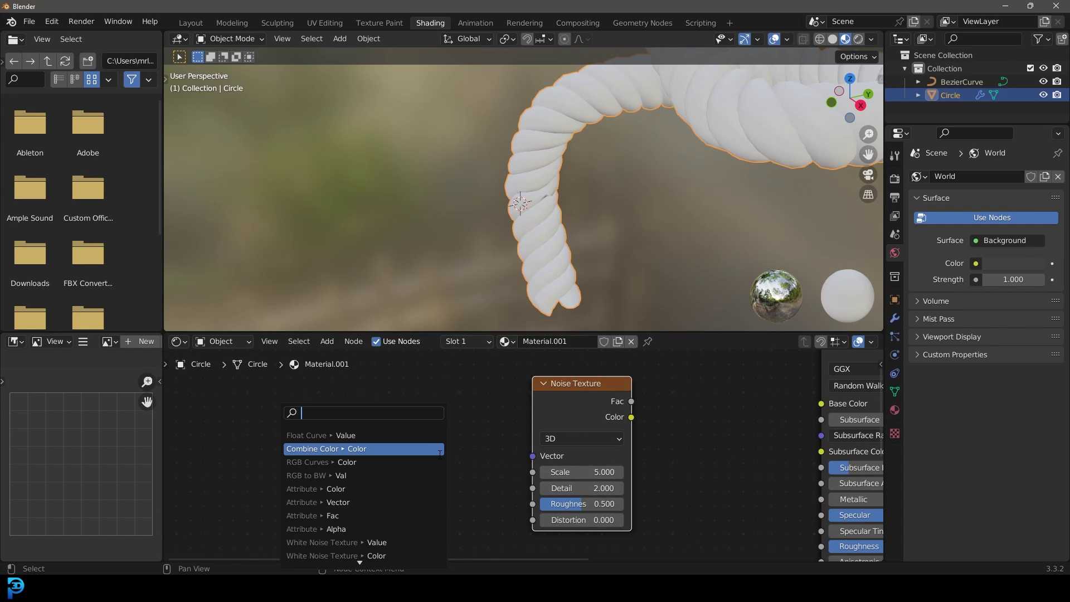
type("mapp")
key("Return")
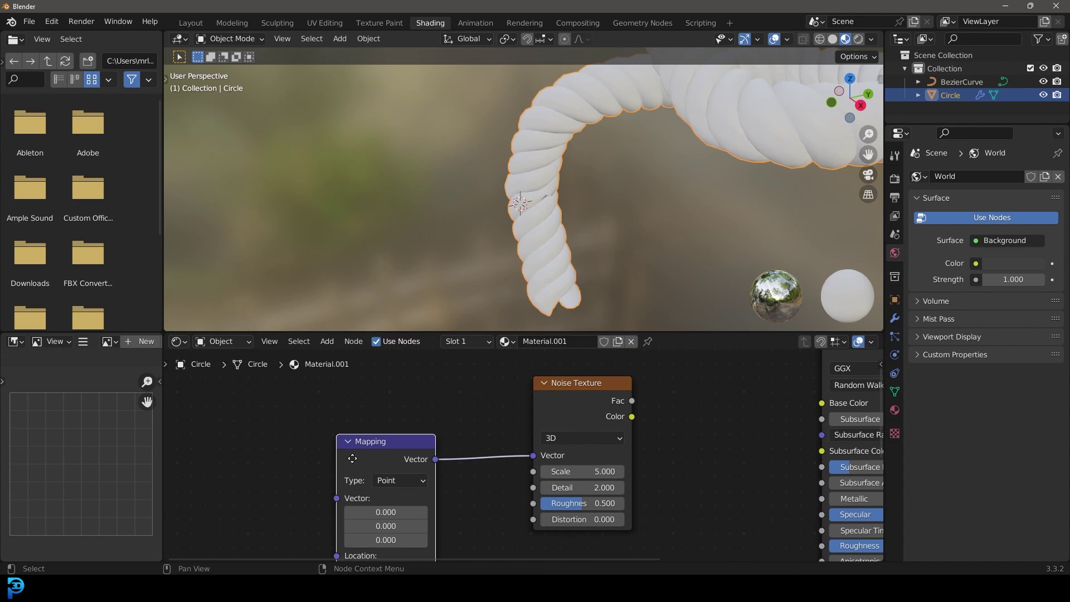
left_click(446, 487)
Add a Texture Coordinate node and link its Object output to the Mapping node's Vector input
left_click_drag(444, 481, 358, 433)
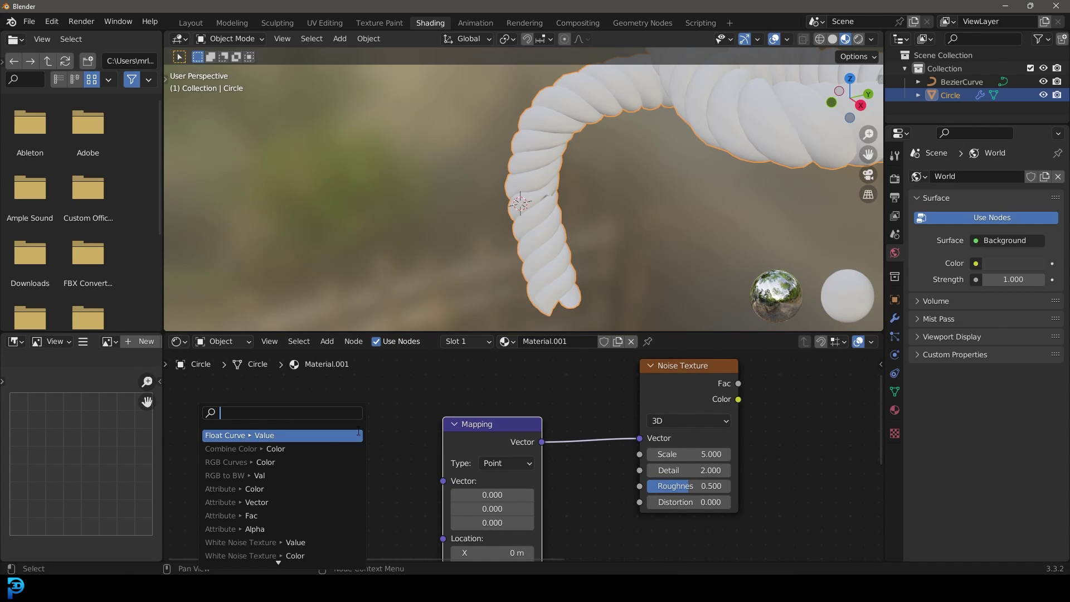
type("texture coor")
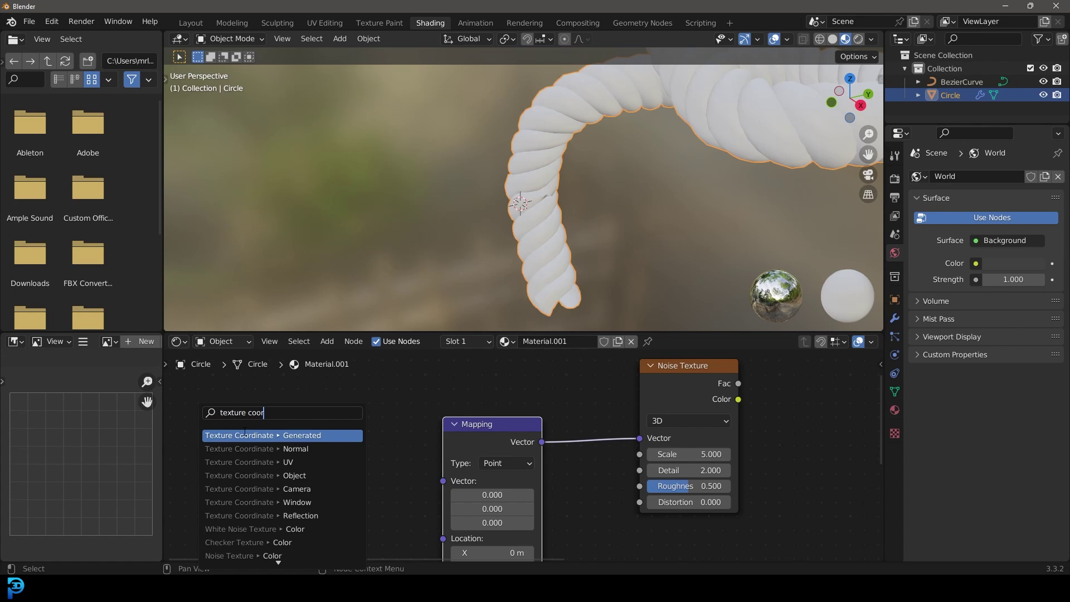
left_click(244, 435)
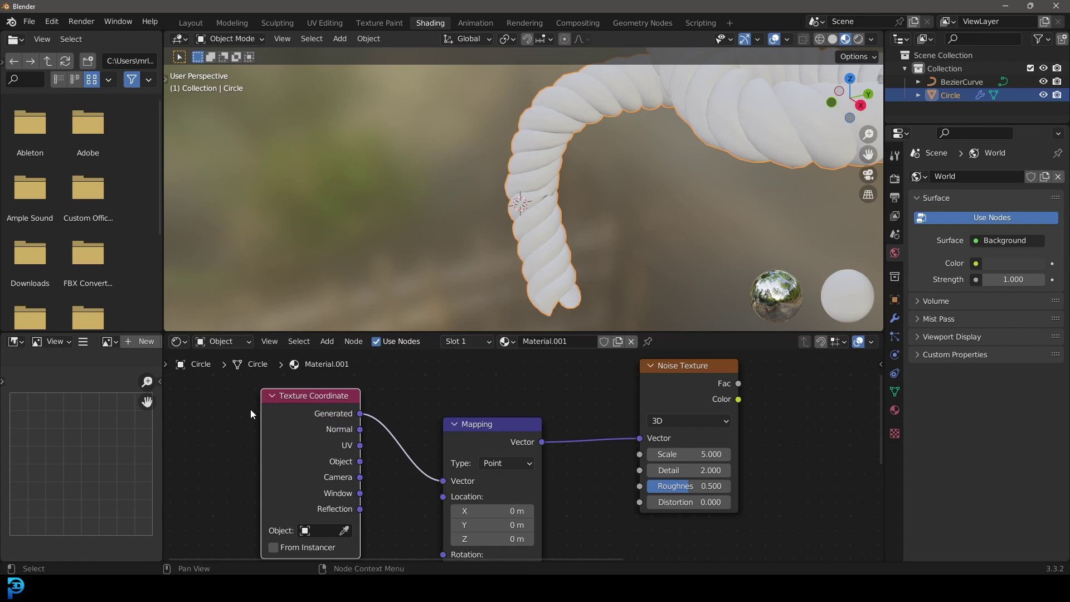
left_click_drag(368, 457, 449, 481)
Set the Mapping node's Z scale to 20
scroll(552, 457, "down", 3)
middle_click_drag(566, 451, 546, 349)
scroll(466, 515, "up", 3)
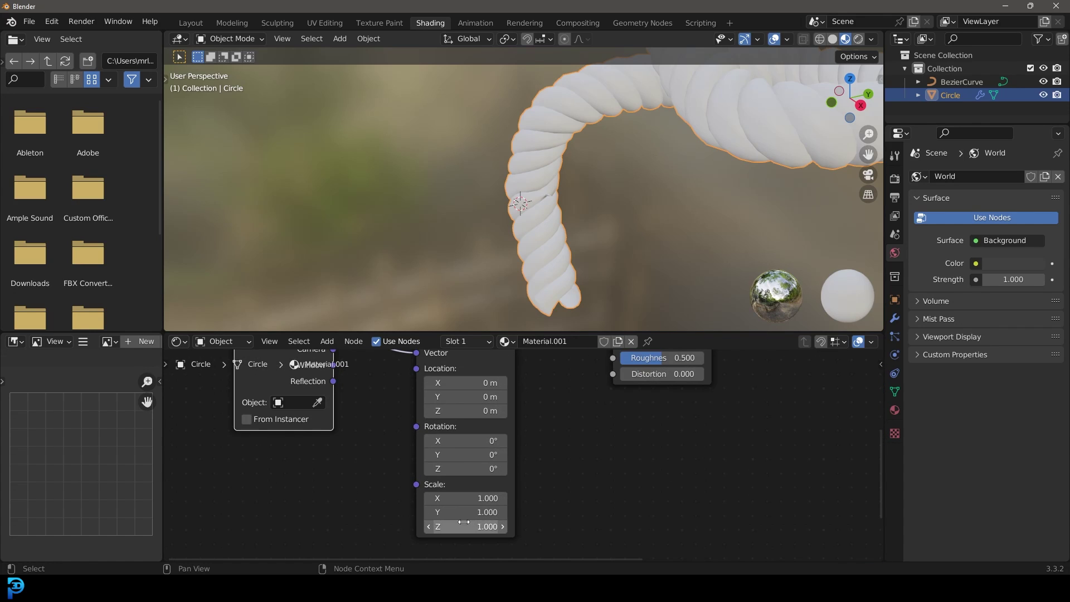
left_click(463, 526)
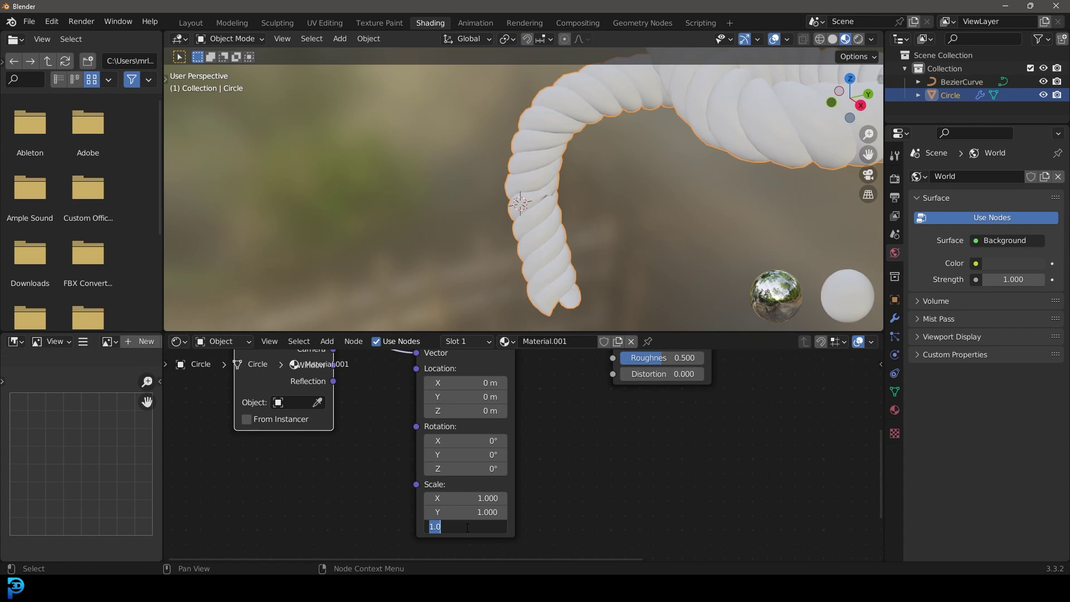
type("20")
key("Return")
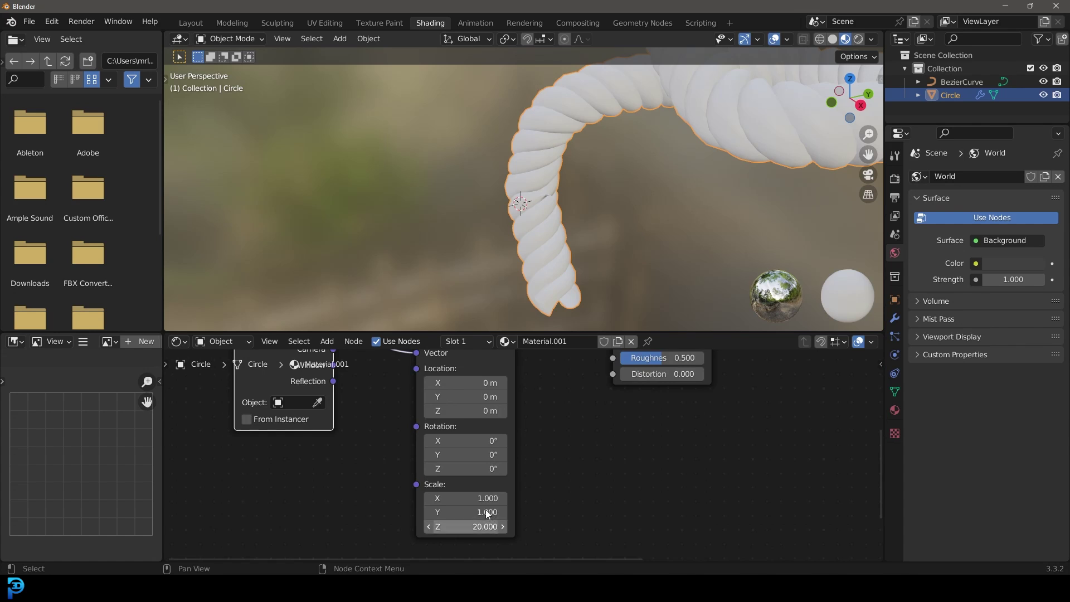
Set the Noise Texture's scale to 3
scroll(502, 486, "down", 5)
middle_click_drag(619, 444, 568, 532)
scroll(568, 527, "up", 6)
left_click(568, 439)
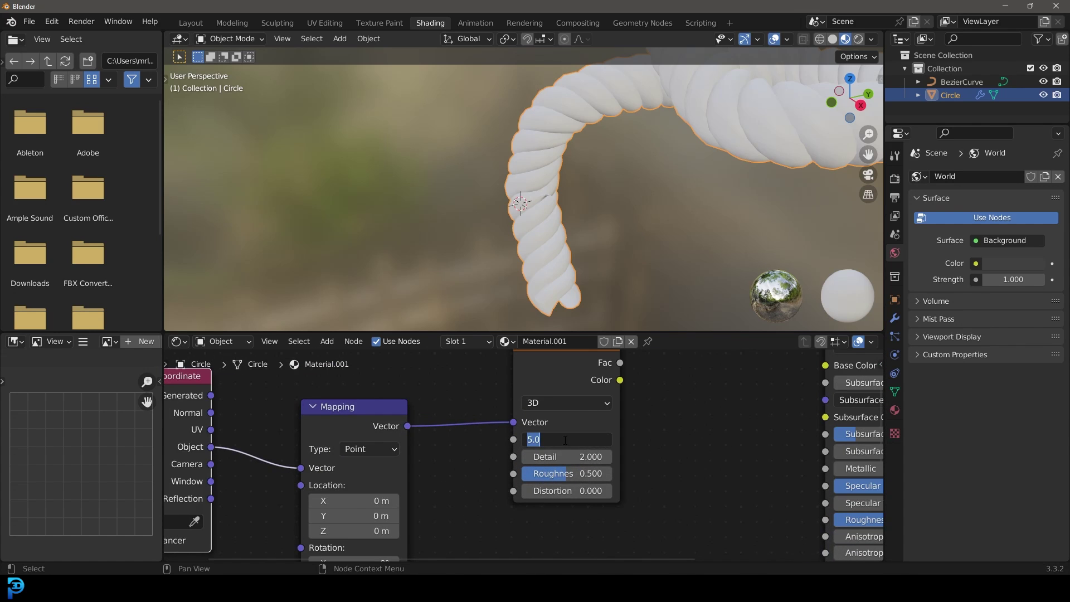
type("3")
key("Return")
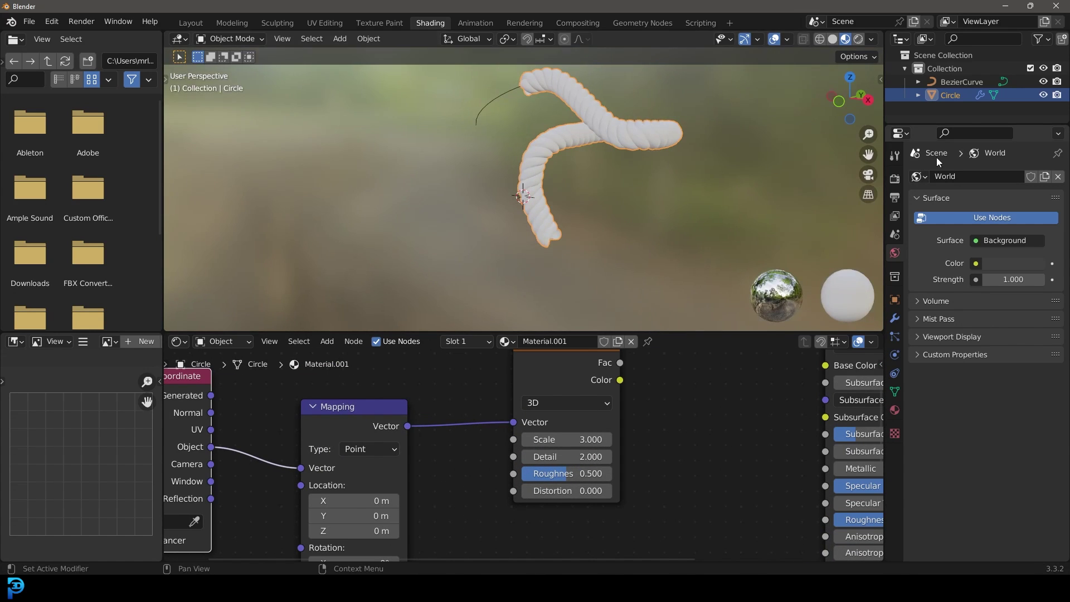
Set the render engine to Cycles on GPU Compute with a maximum of 50 render samples
left_click(894, 178)
left_click(992, 178)
left_click(1000, 214)
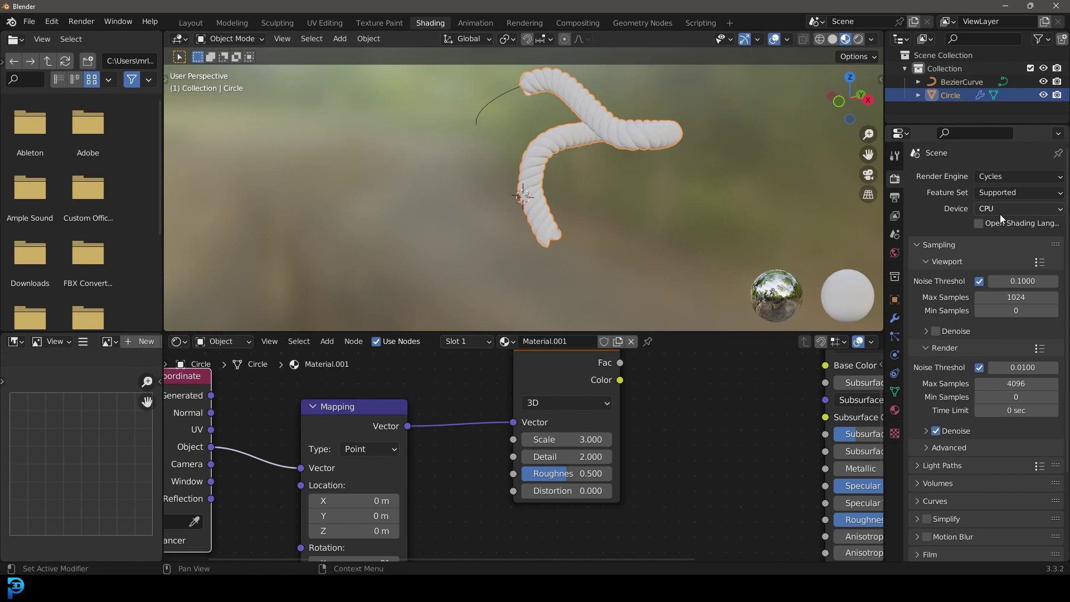
left_click(1000, 211)
left_click(1015, 238)
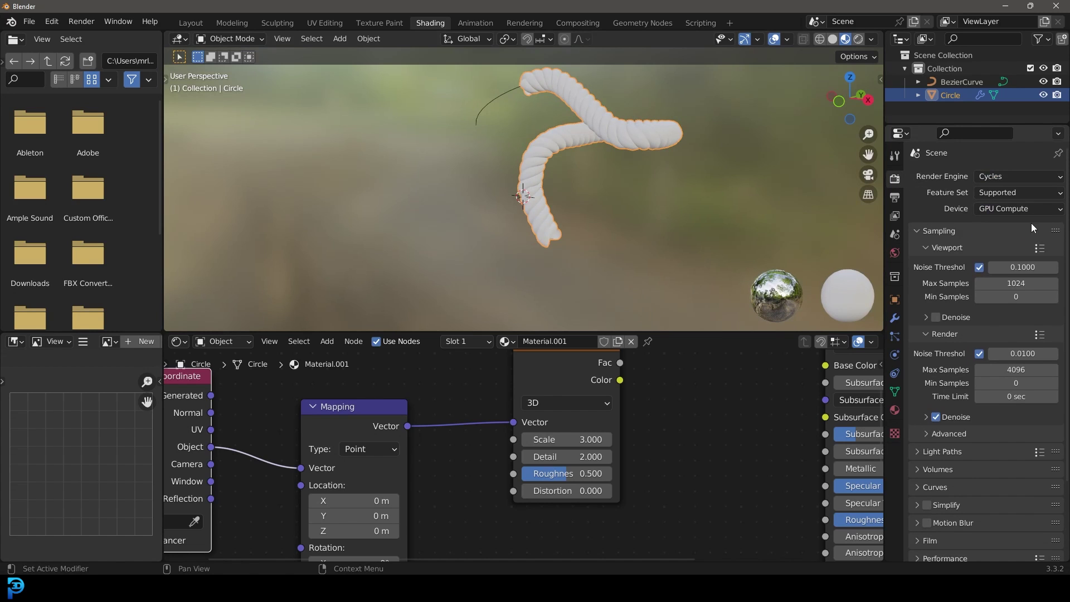
left_click(1020, 372)
type("50")
key("Return")
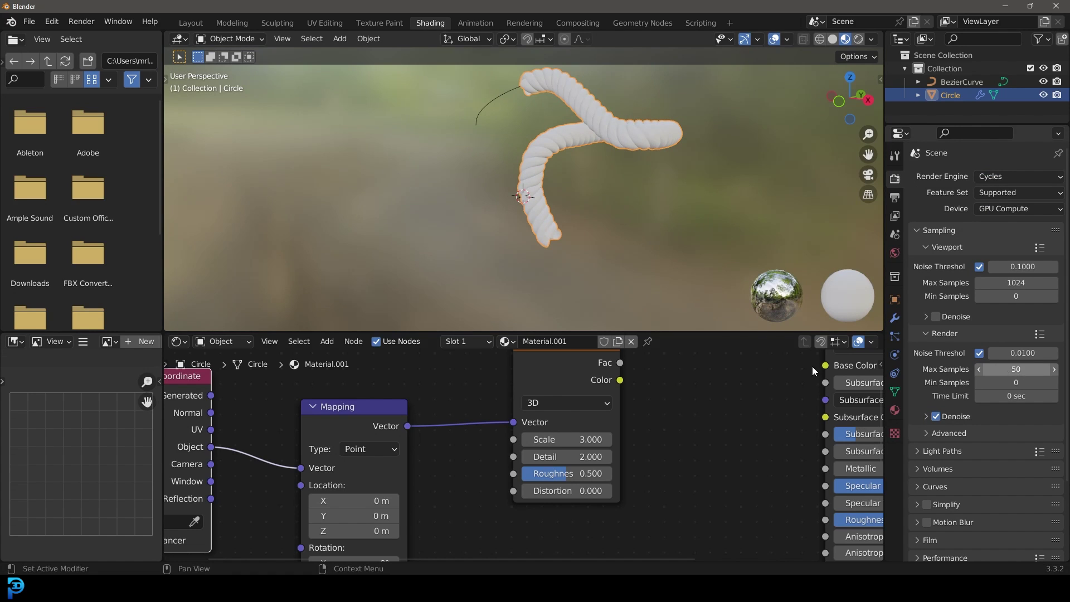
Switch the viewport to Rendered shading and frame the rope's bend more closely
scroll(590, 163, "up", 2)
key("z")
left_click(634, 161)
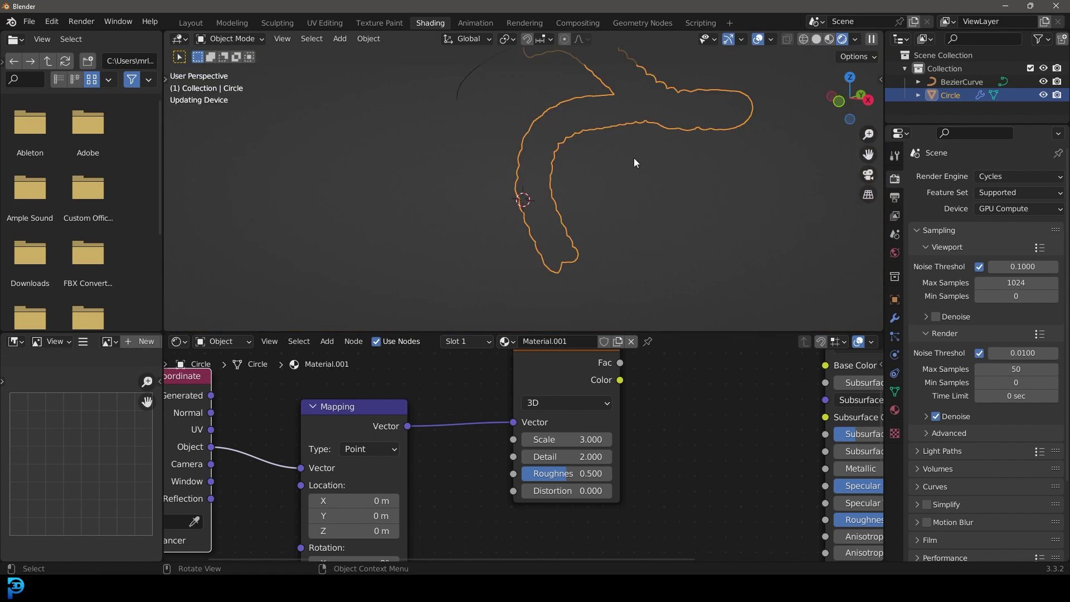
middle_click_drag(633, 159, 624, 199, "shift")
scroll(624, 199, "up", 2)
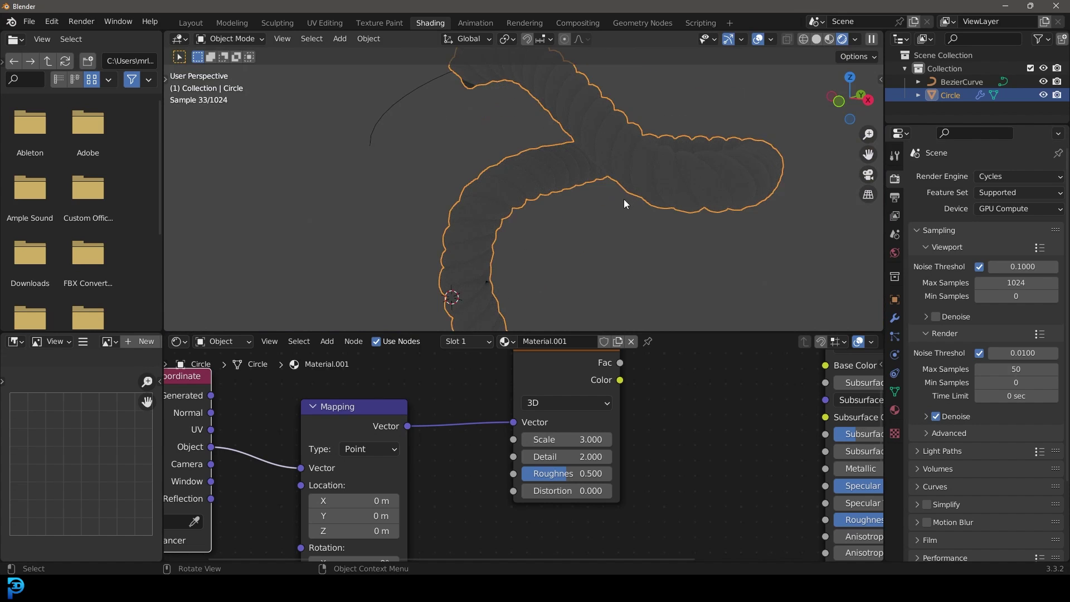
Light the world by assigning a Sky Texture to its background color
left_click(895, 254)
left_click(976, 259)
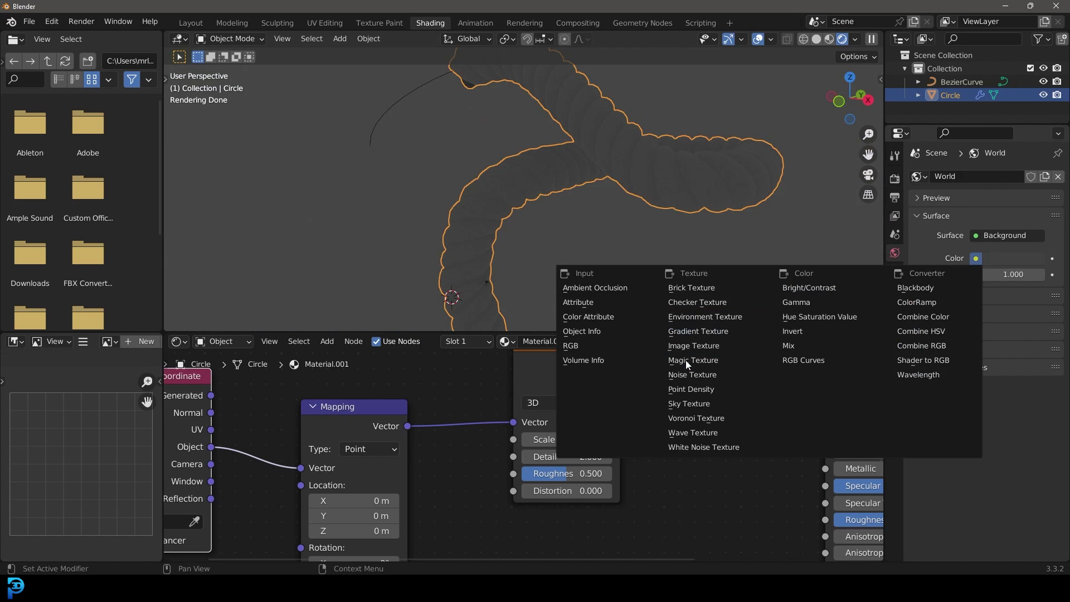
left_click(689, 403)
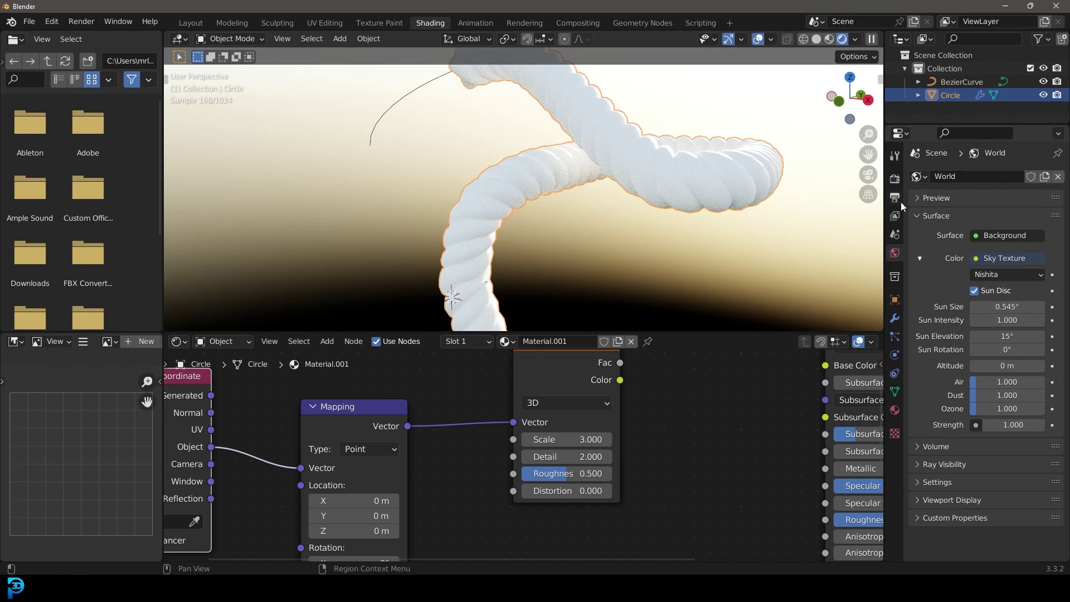
Make the rendered background transparent in the Film settings and view the rope closer up
left_click(895, 180)
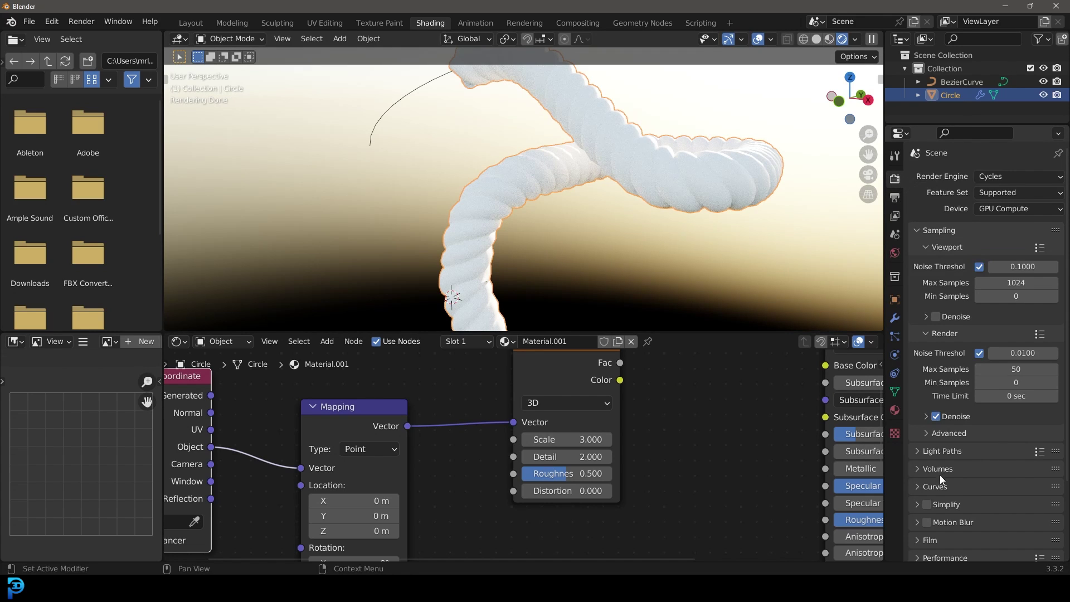
scroll(938, 491, "down", 2)
left_click(937, 508)
scroll(934, 521, "down", 3)
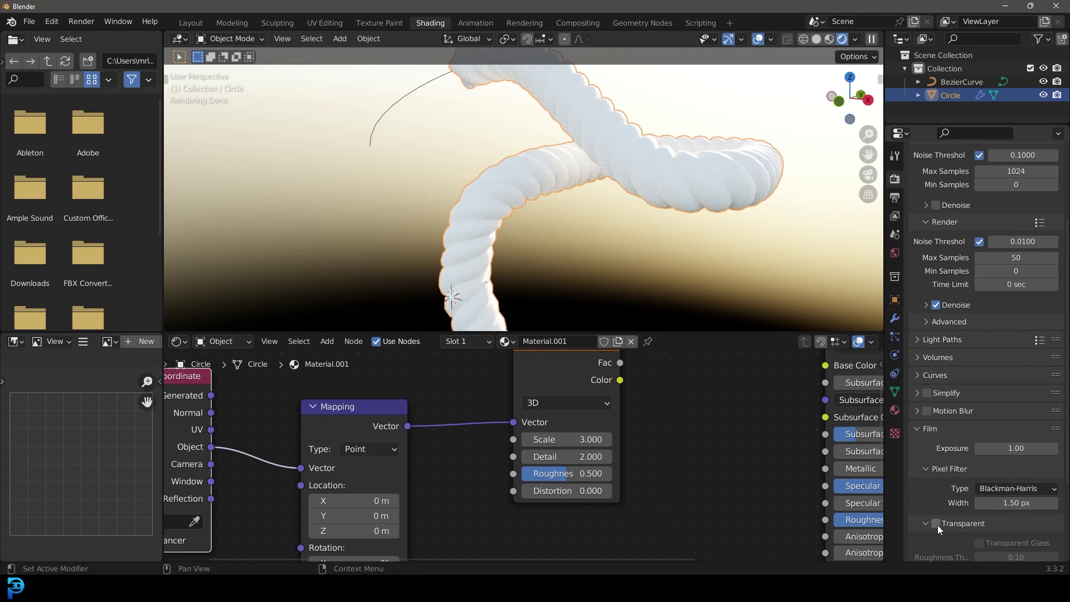
left_click(936, 524)
middle_click_drag(646, 163, 611, 148)
scroll(610, 147, "up", 3)
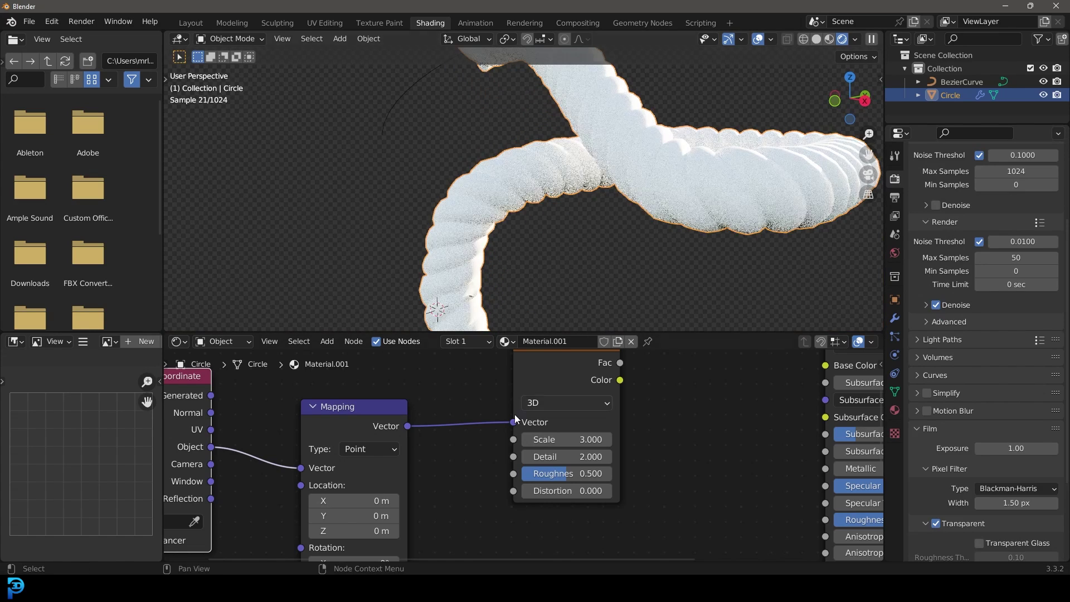
Connect the Noise Texture's Color output to the Principled BSDF's Roughness input
scroll(550, 430, "down", 2)
middle_click_drag(618, 414, 417, 430)
left_click_drag(393, 415, 503, 428)
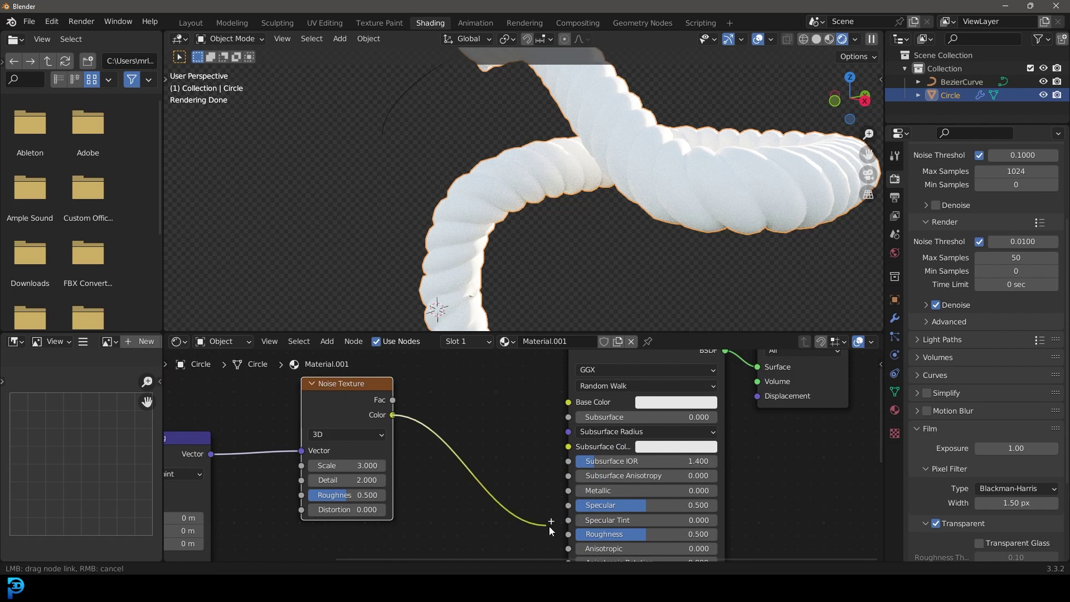
mouse_move(552, 527)
left_mouse_down()
mouse_move(567, 537)
mouse_move(561, 519)
left_mouse_up()
scroll(457, 441, "up", 2)
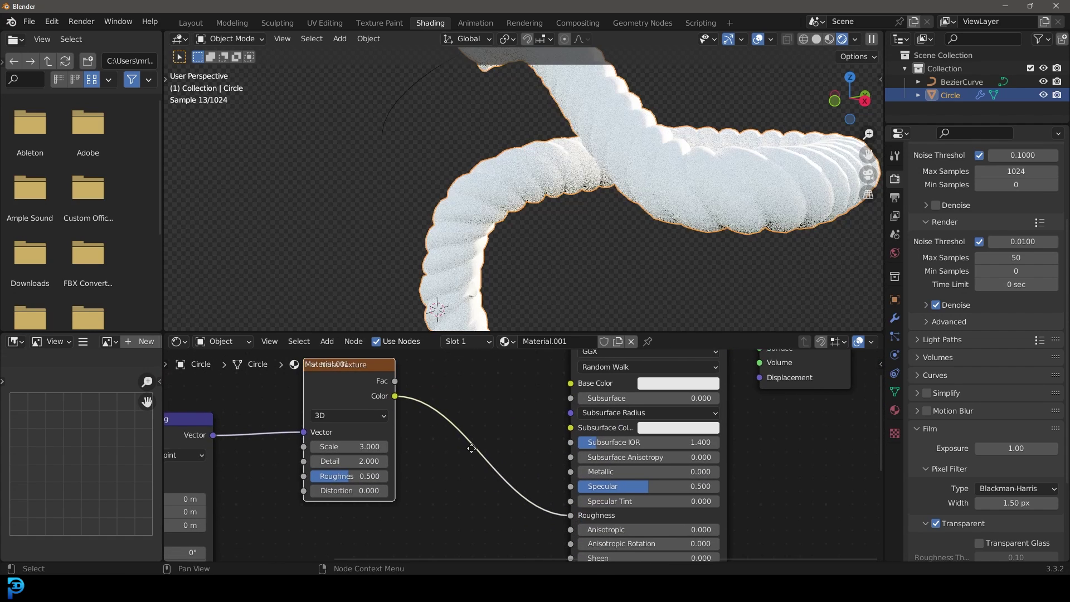
Add a ColorRamp node between the Noise Texture's Color output and the Principled BSDF's Roughness input
left_click_drag(379, 382, 425, 397)
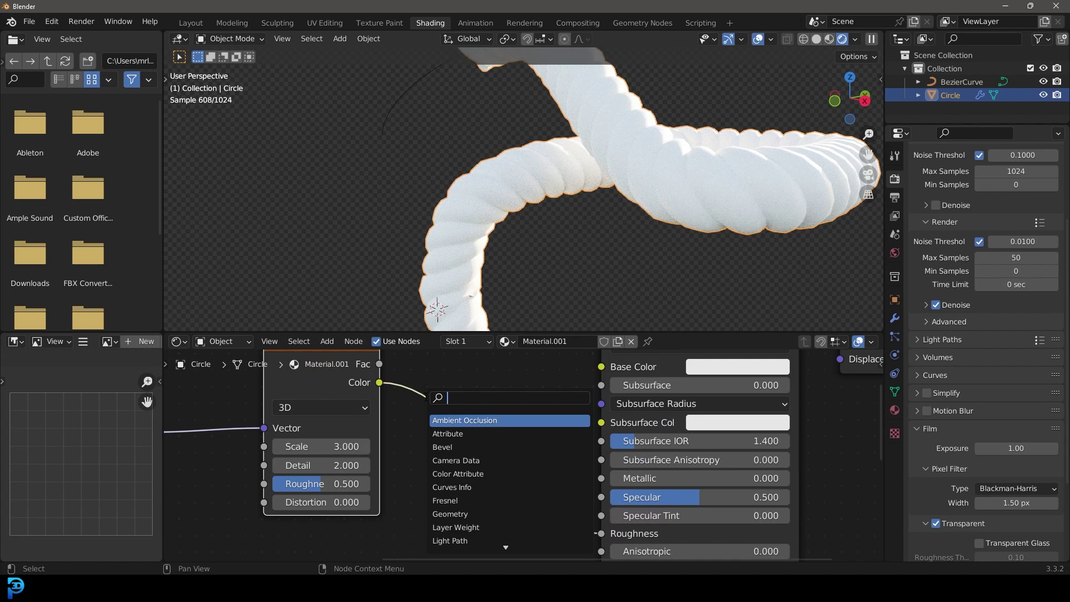
type("colo")
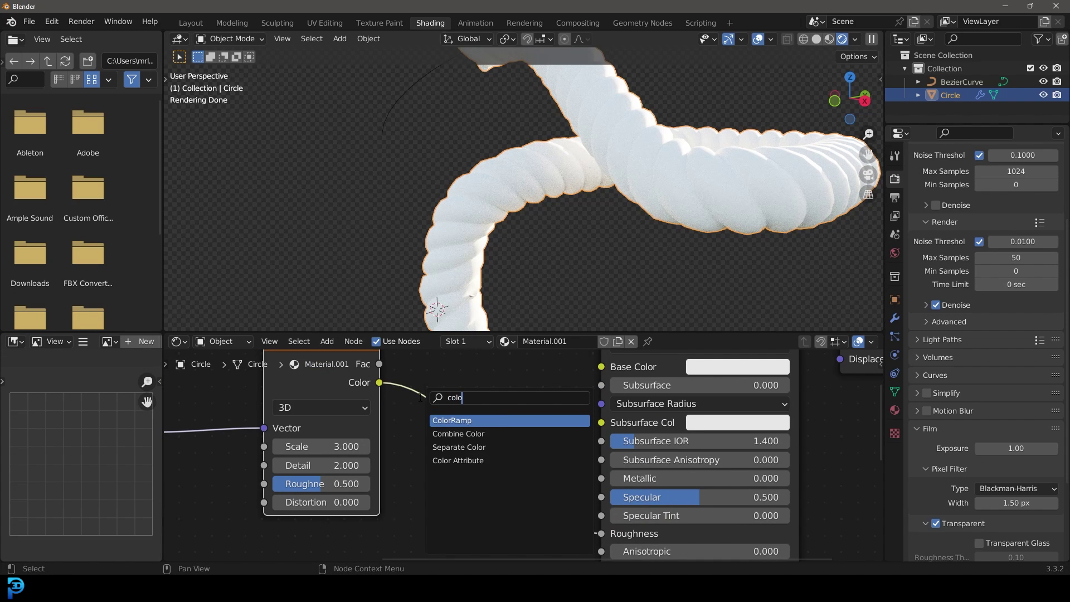
key("Return")
left_click(479, 420)
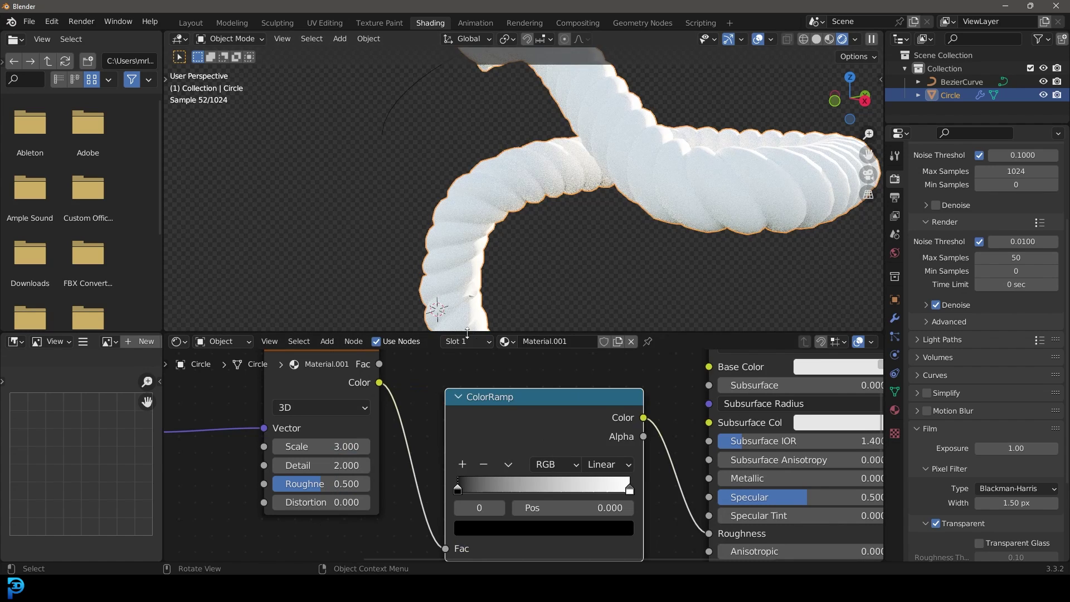
Enlarge the shader editor and tighten the ColorRamp by moving the black stop inward and the white stop to 0.733
left_click_drag(467, 332, 467, 262)
left_click_drag(462, 450, 522, 451)
left_click_drag(617, 452, 602, 456)
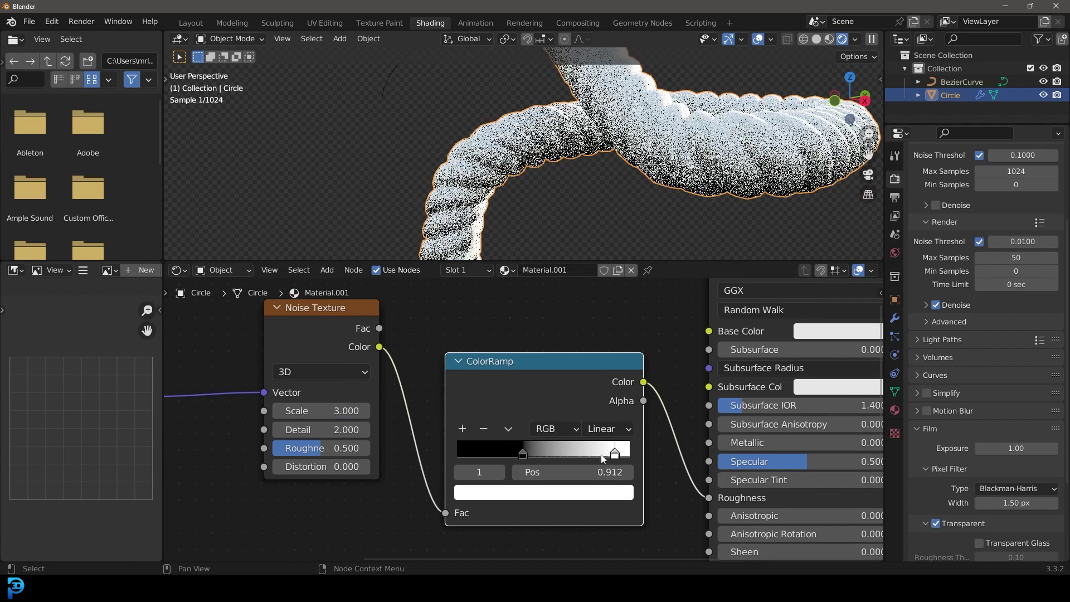
Add a Bump node below the ColorRamp
scroll(530, 425, "down", 3)
key("shift+a")
left_click(507, 422)
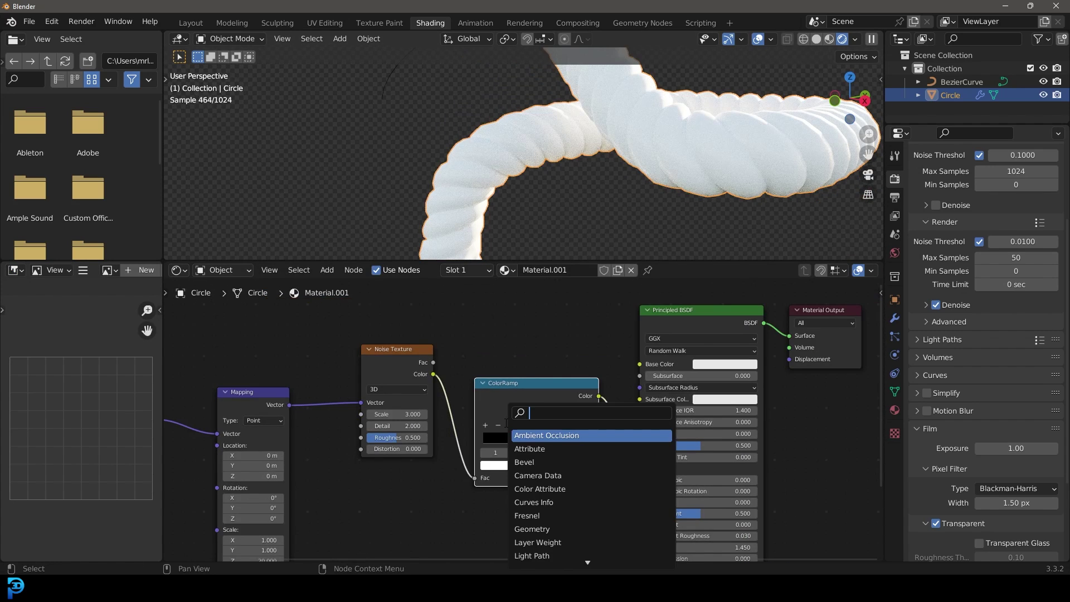
type("bump")
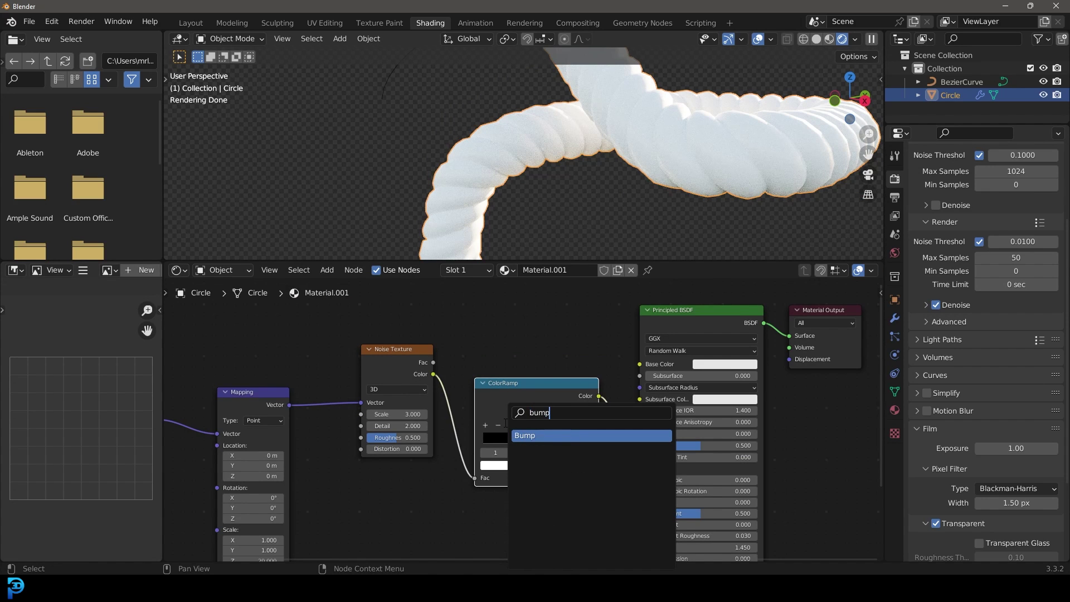
left_click(566, 434)
left_click(563, 497)
Connect the ColorRamp's Color to the Bump node's Height and the Bump's Normal to the Principled BSDF's Normal
middle_click_drag(563, 498, 528, 409)
left_click_drag(562, 308, 605, 312)
left_click_drag(467, 475, 470, 481)
middle_click_drag(569, 483, 498, 400)
scroll(498, 400, "up", 1)
left_click_drag(467, 346, 540, 453)
scroll(630, 369, "up", 5)
scroll(629, 369, "left", 2)
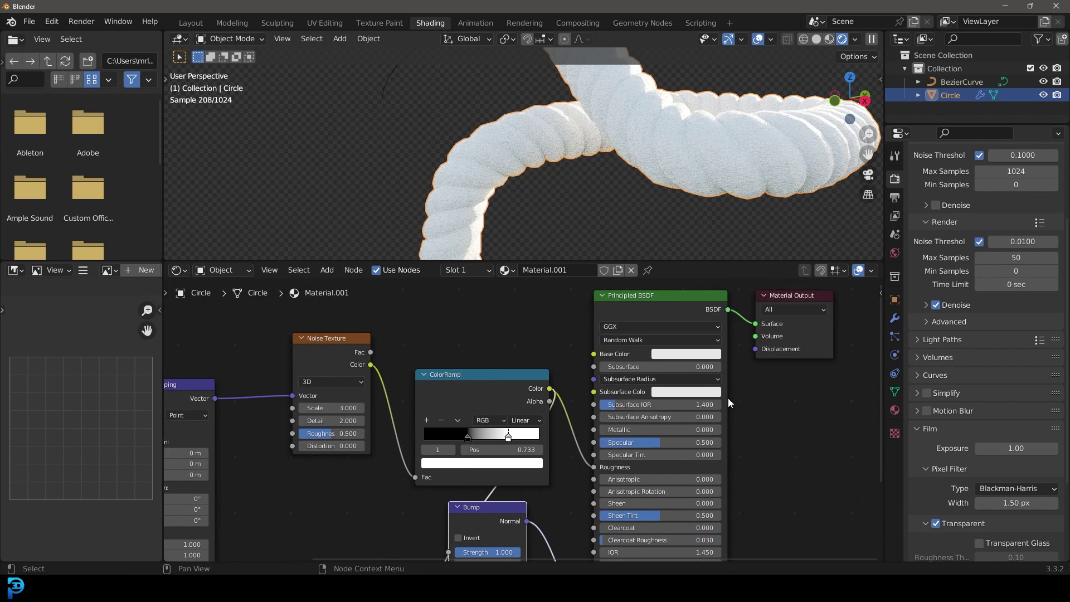
Set the Principled BSDF's Base Color to a darkened tan with hue about 0.083 and saturation about 0.751
scroll(729, 402, "up", 3)
left_click(573, 440)
left_click(546, 292)
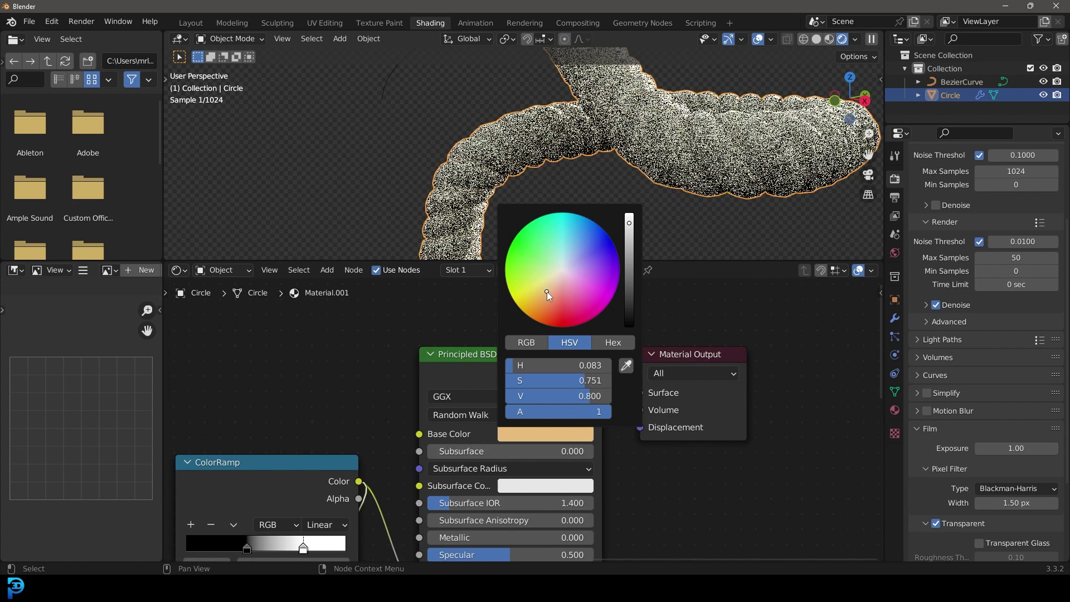
left_click(629, 265)
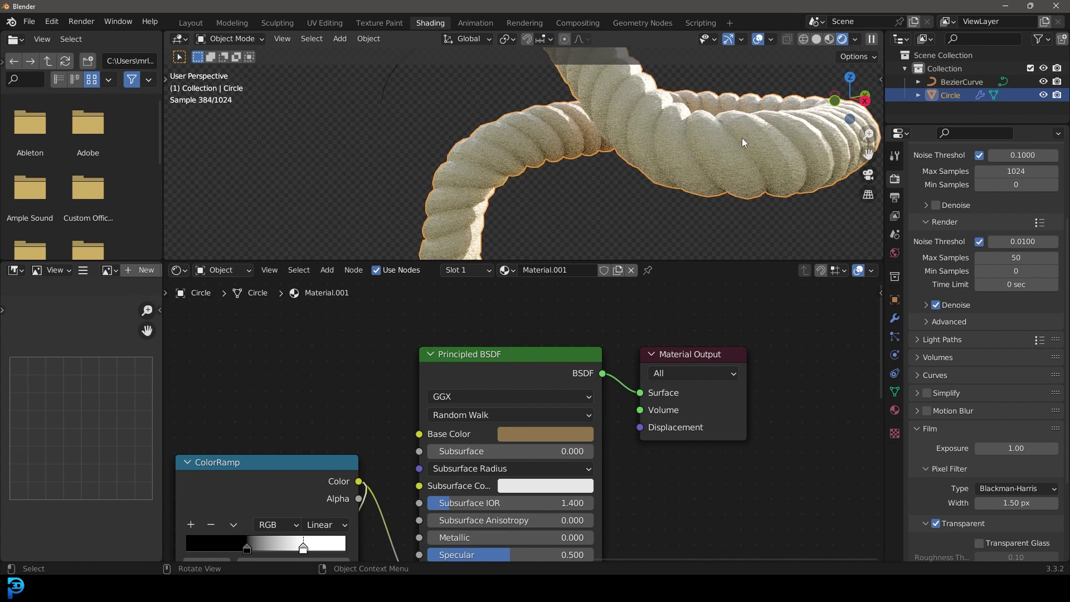
Move the ColorRamp's black stop to position 0.271 and view the whole rope from another angle
scroll(741, 139, "down", 3)
middle_click_drag(547, 120, 528, 208)
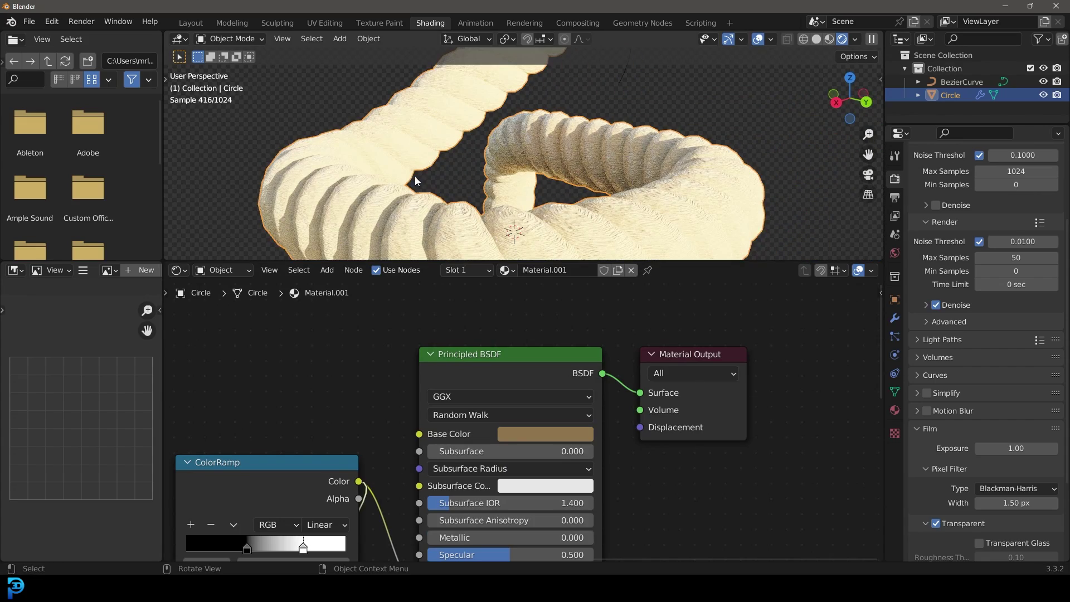
middle_click_drag(455, 435, 616, 298)
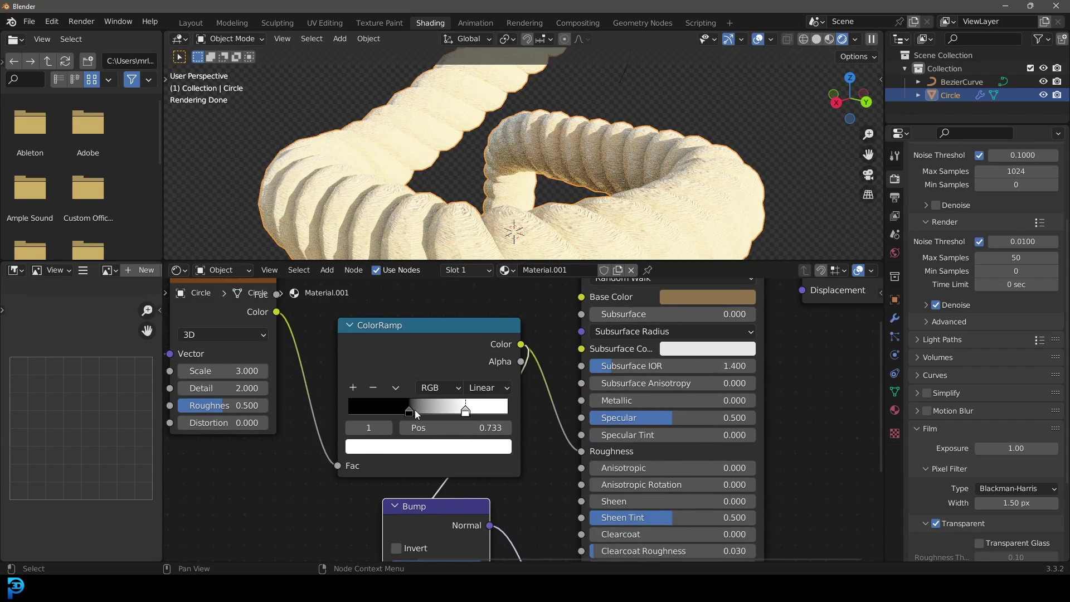
left_click_drag(408, 411, 390, 412)
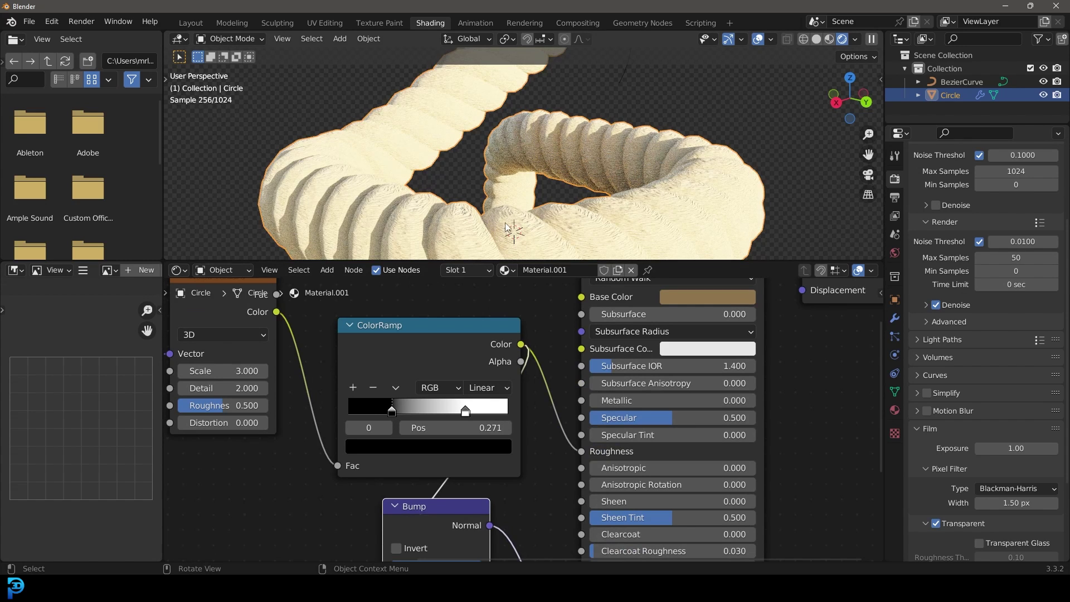
scroll(505, 224, "down", 5)
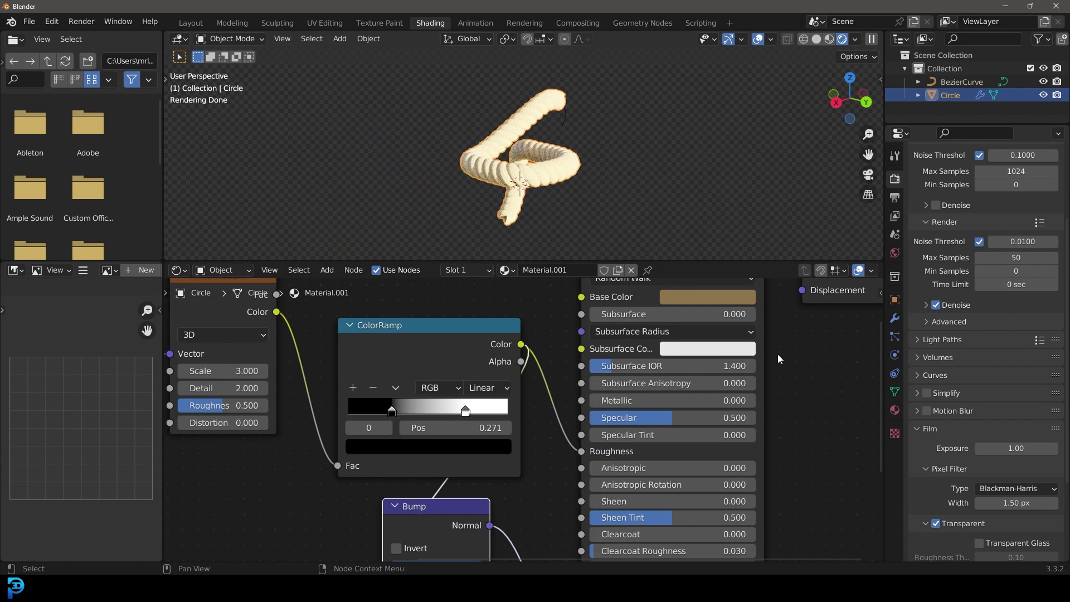
Show the rope's material settings in the properties editor and view its surface more closely
left_click(895, 253)
left_click(895, 410)
scroll(556, 164, "up", 5)
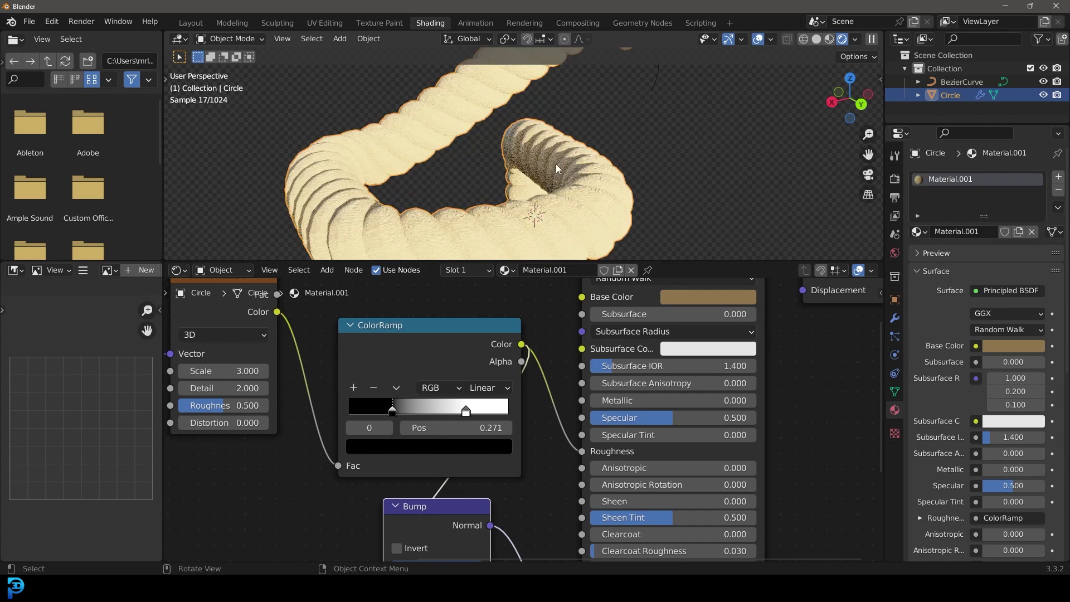
Cut the link between the ColorRamp and the Principled BSDF's Roughness, and set Roughness to 0.355
scroll(536, 346, "down", 3)
middle_click_drag(537, 345, 480, 406)
scroll(478, 416, "up", 1)
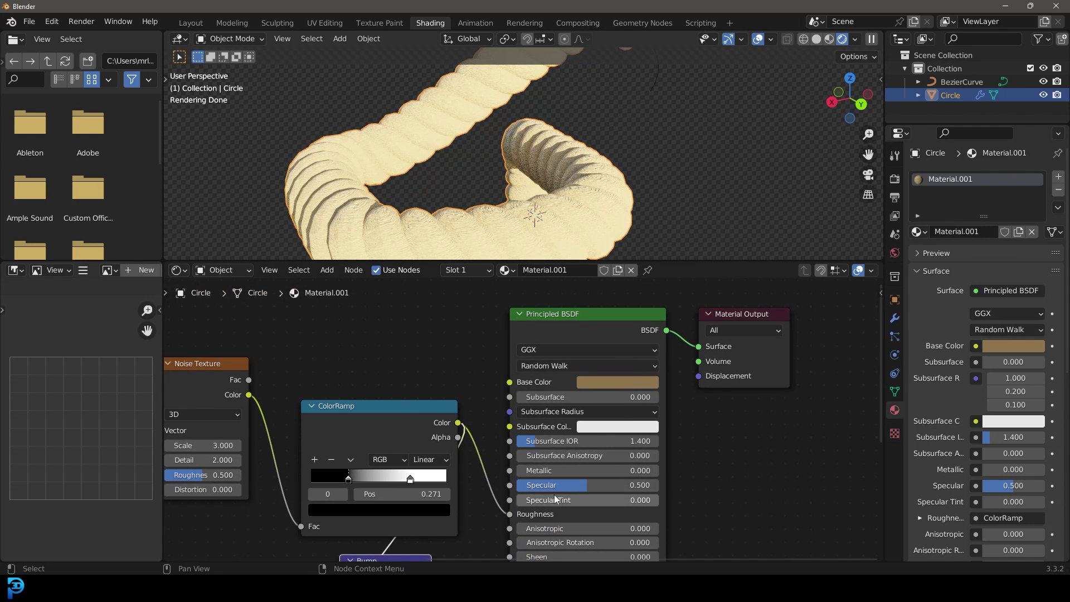
right_click_drag(480, 484, 506, 507, "ctrl")
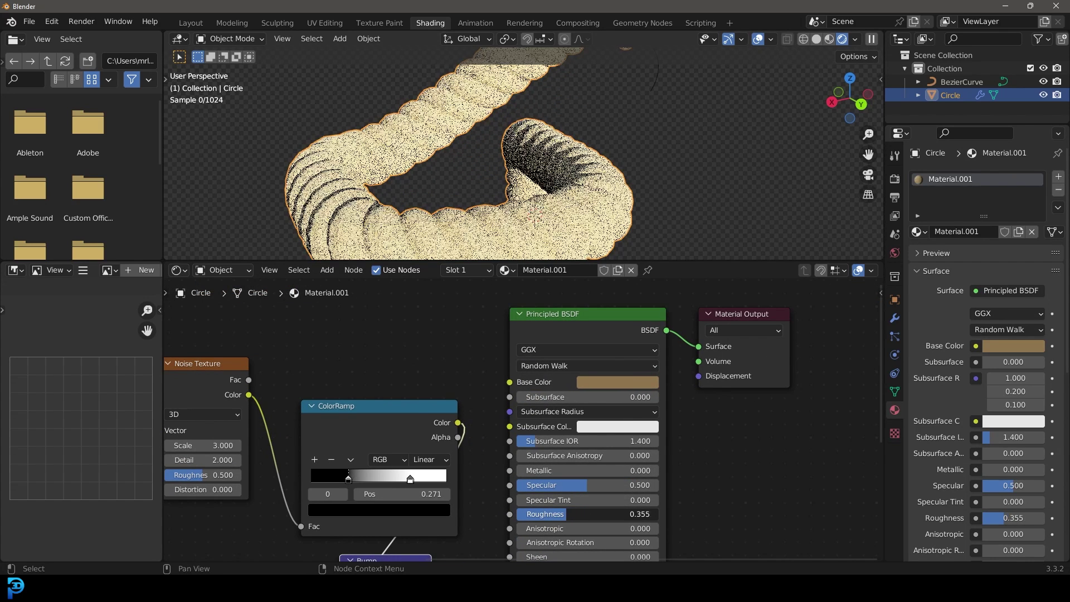
Examine the rope's bend up close from a lower angle in a maximized 3D viewport
scroll(485, 156, "down", 3)
middle_click_drag(474, 154, 663, 182)
scroll(663, 181, "up", 5)
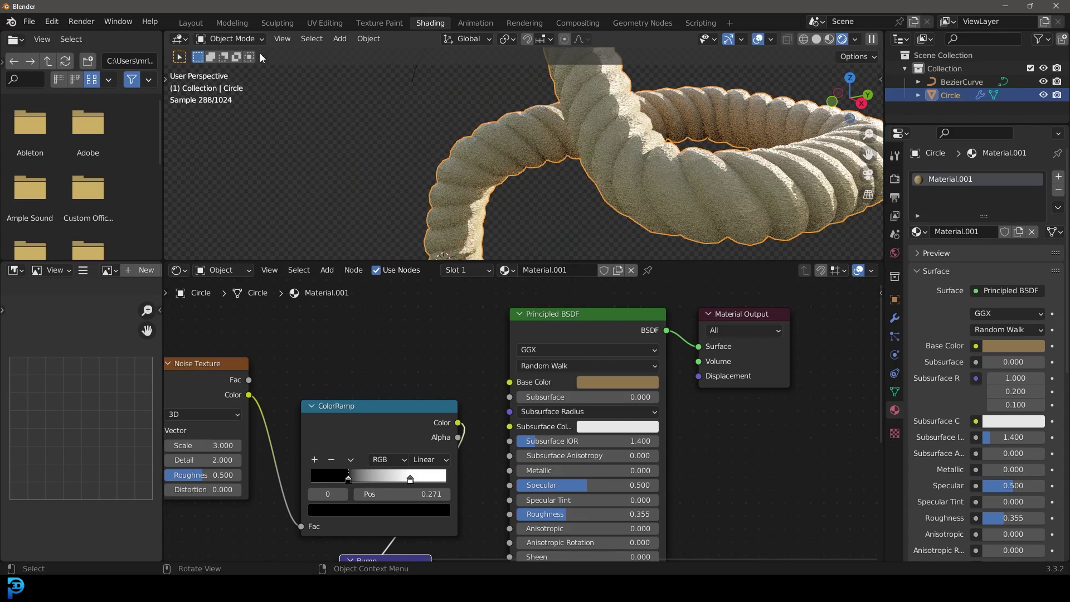
key("ctrl+space")
middle_click_drag(858, 315, 701, 291, "shift")
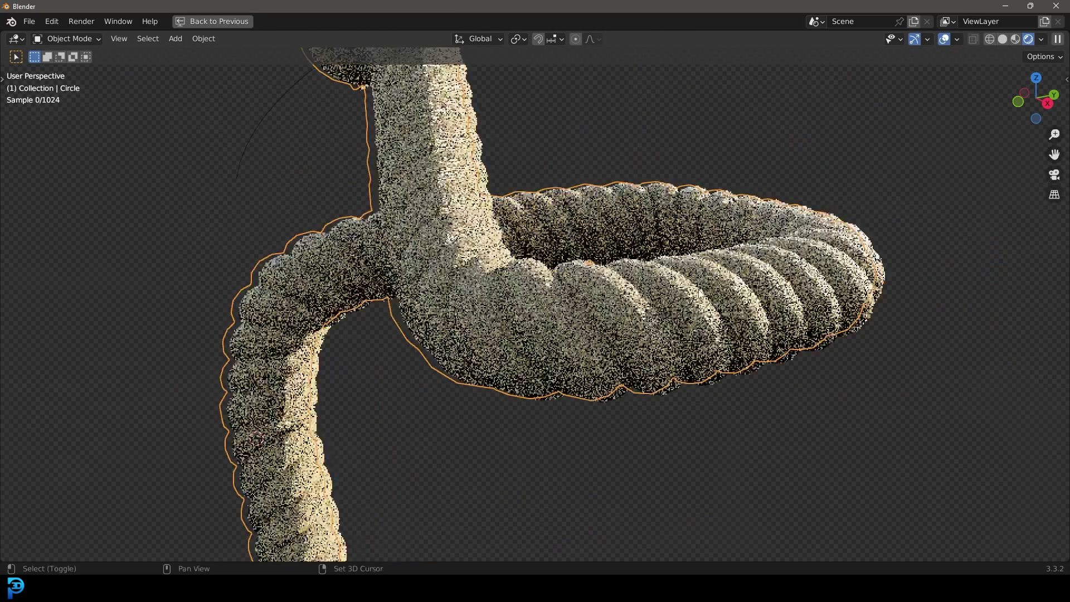